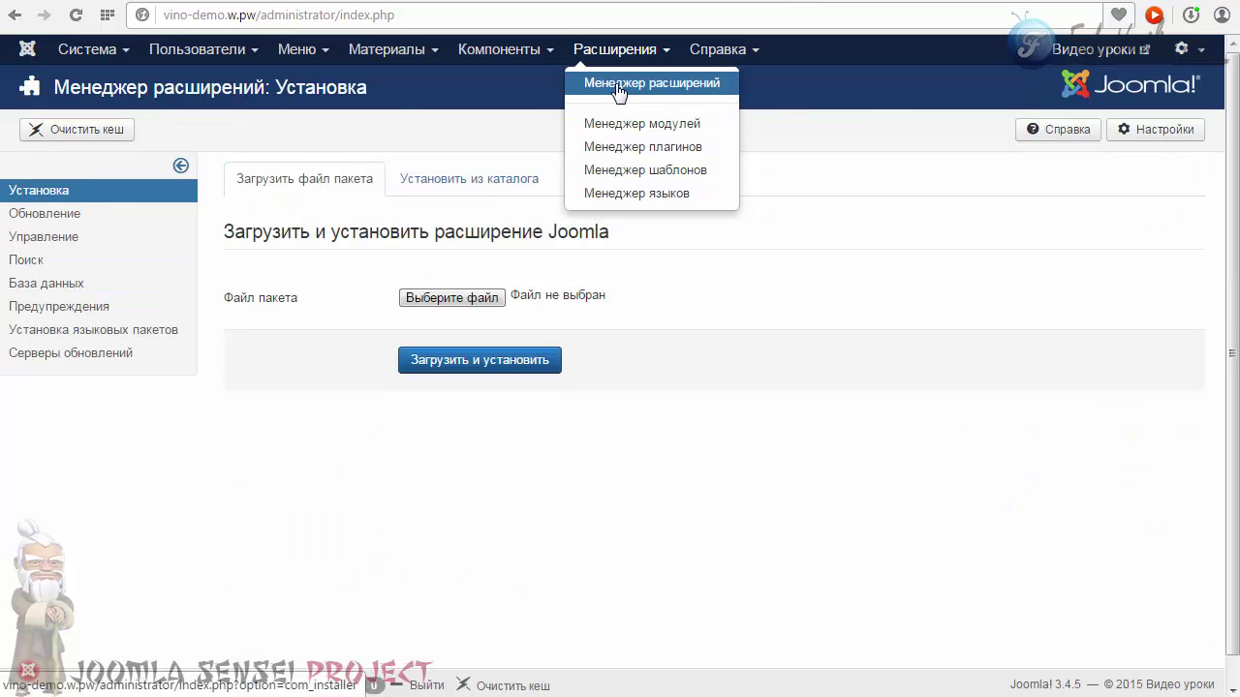
Upload and install the extension package plg_socbuttons_v16_J25-3x.zip.
{"action": "left_click", "coordinate": [619, 87]}
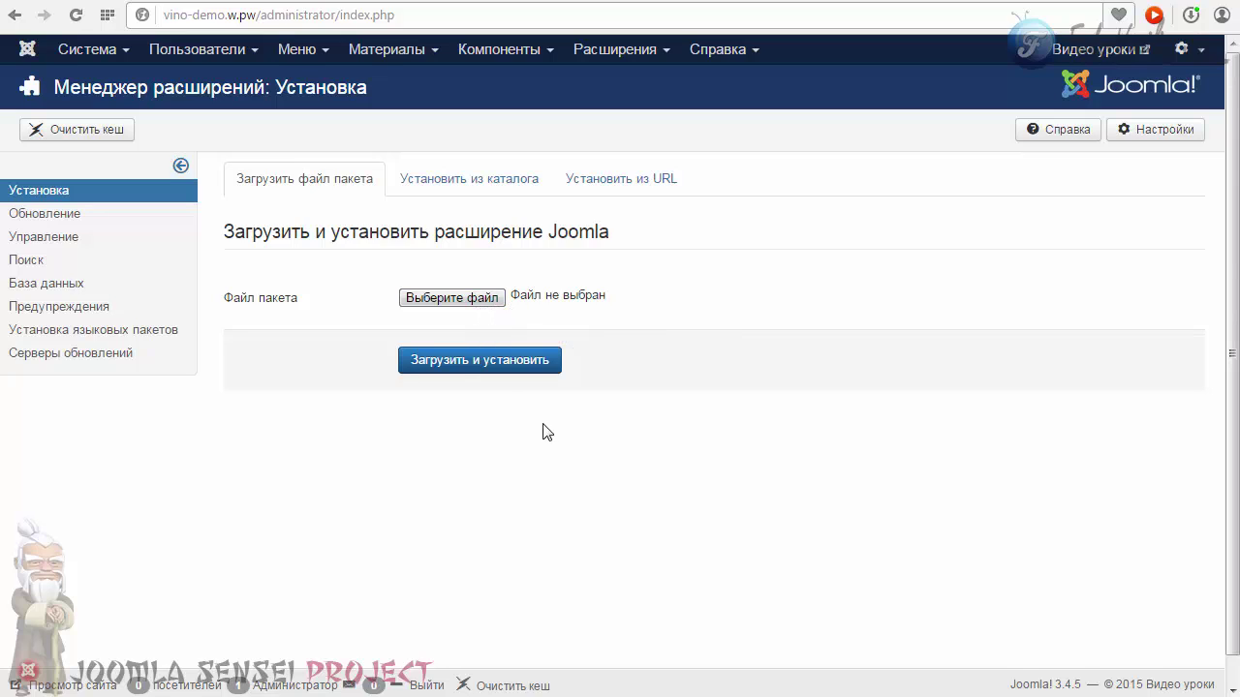
{"action": "left_click", "coordinate": [450, 298]}
{"action": "left_click", "coordinate": [419, 123]}
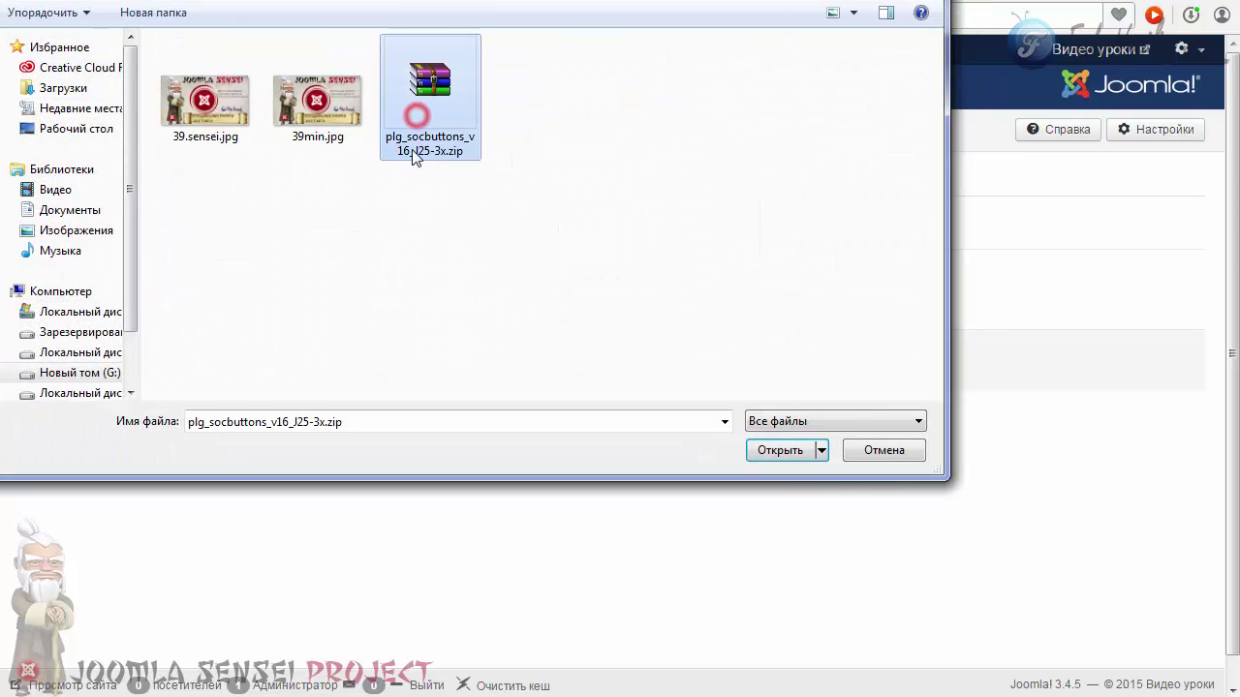
{"action": "left_click", "coordinate": [775, 448]}
{"action": "left_click", "coordinate": [503, 361]}
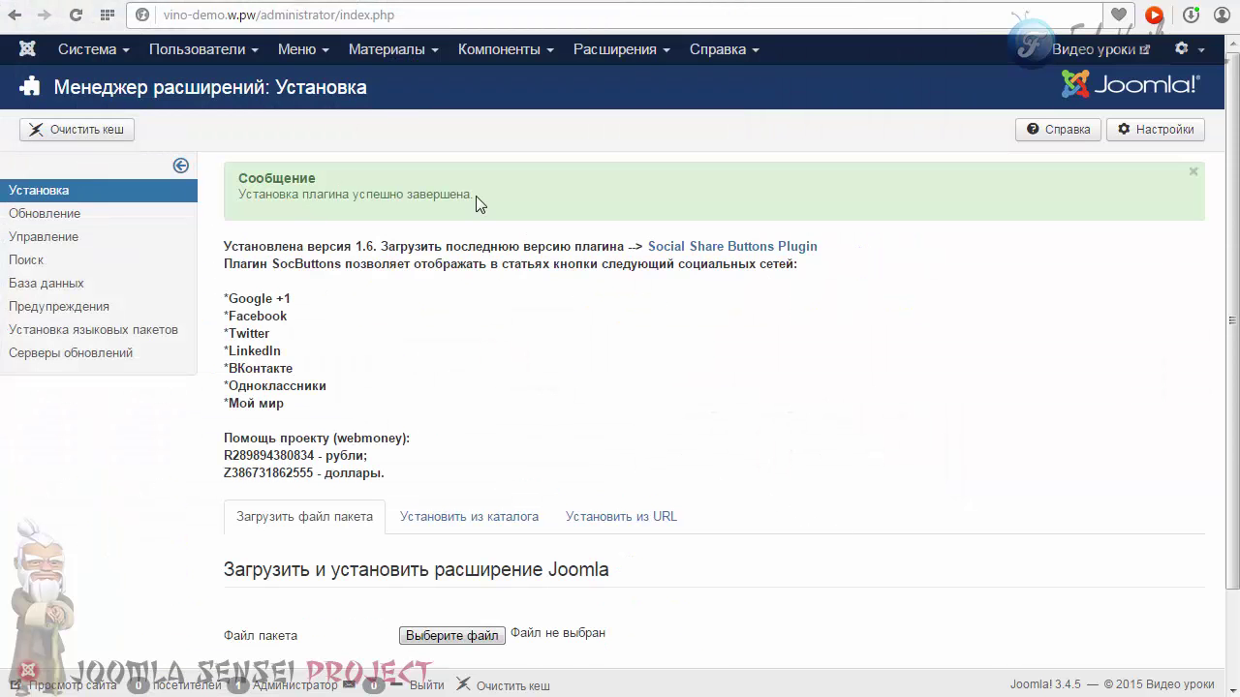
Open the plugin manager and sort the plugins by ID in descending order.
{"action": "left_click", "coordinate": [606, 54]}
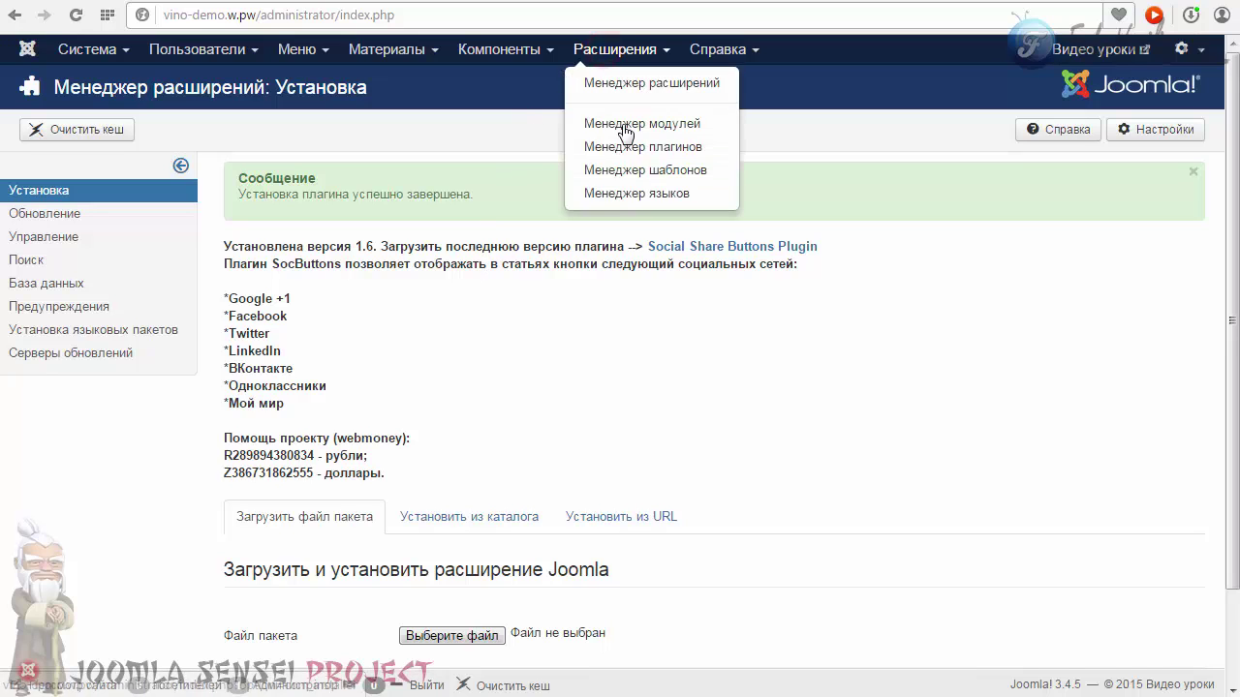
{"action": "left_click", "coordinate": [632, 155]}
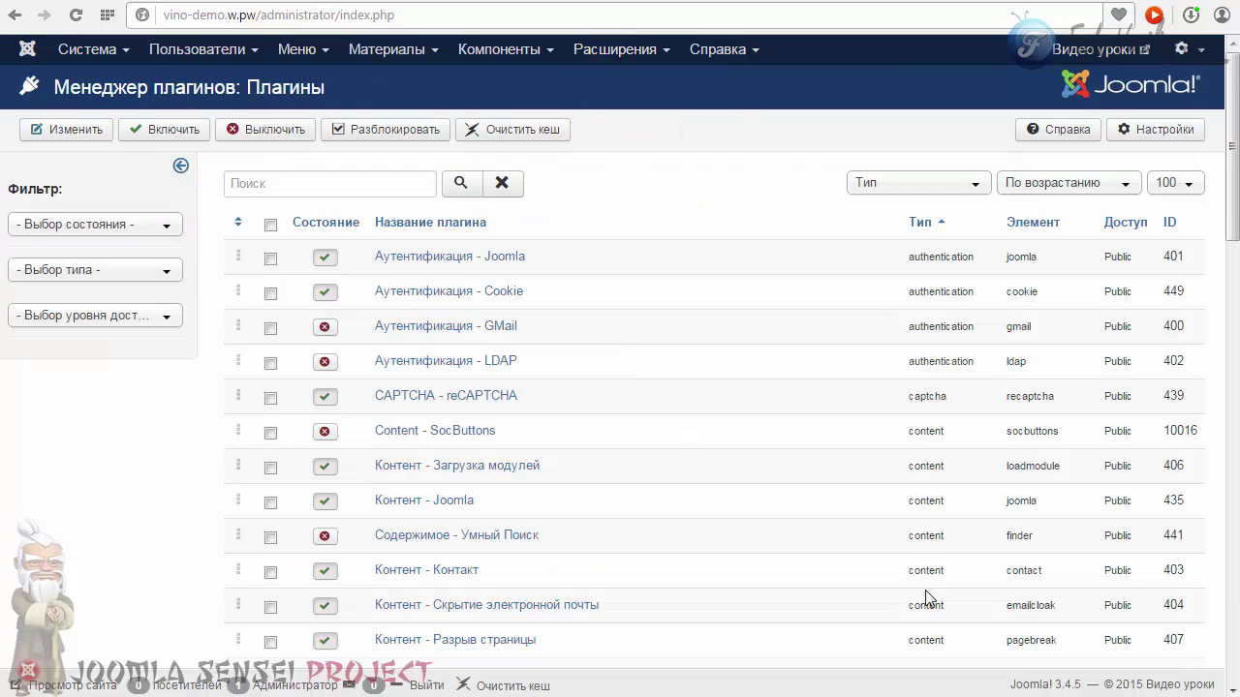
{"action": "left_click", "coordinate": [1169, 222]}
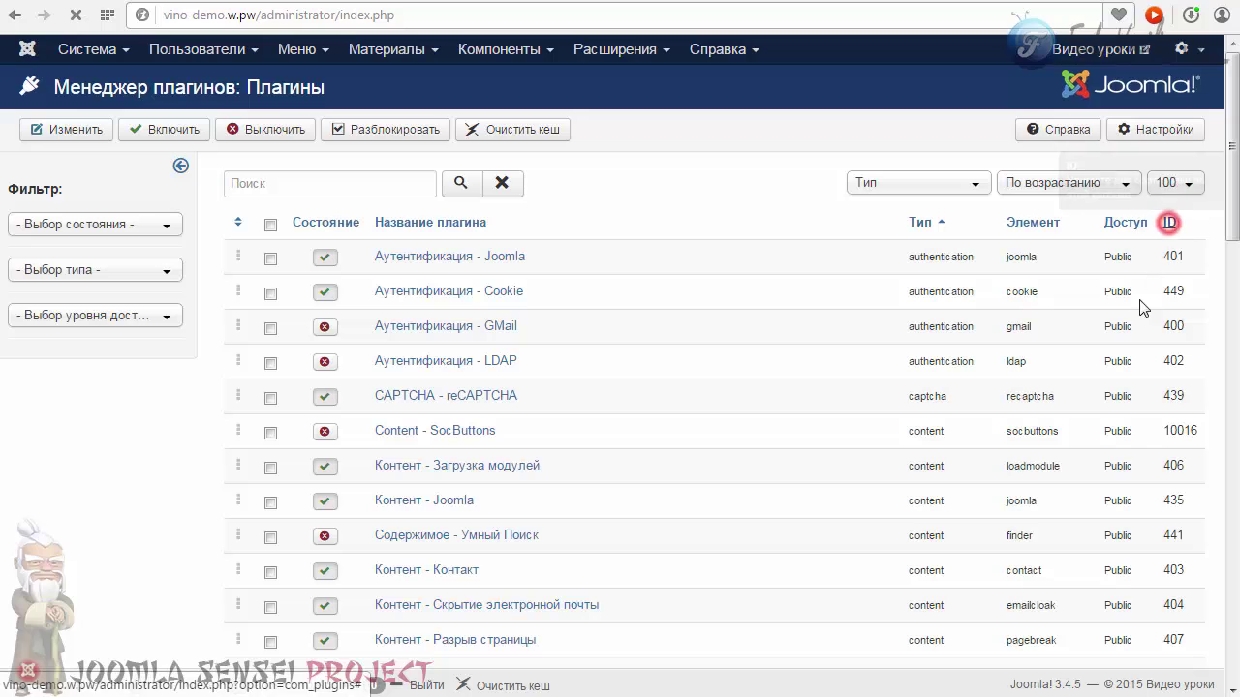
{"action": "left_click", "coordinate": [1170, 222]}
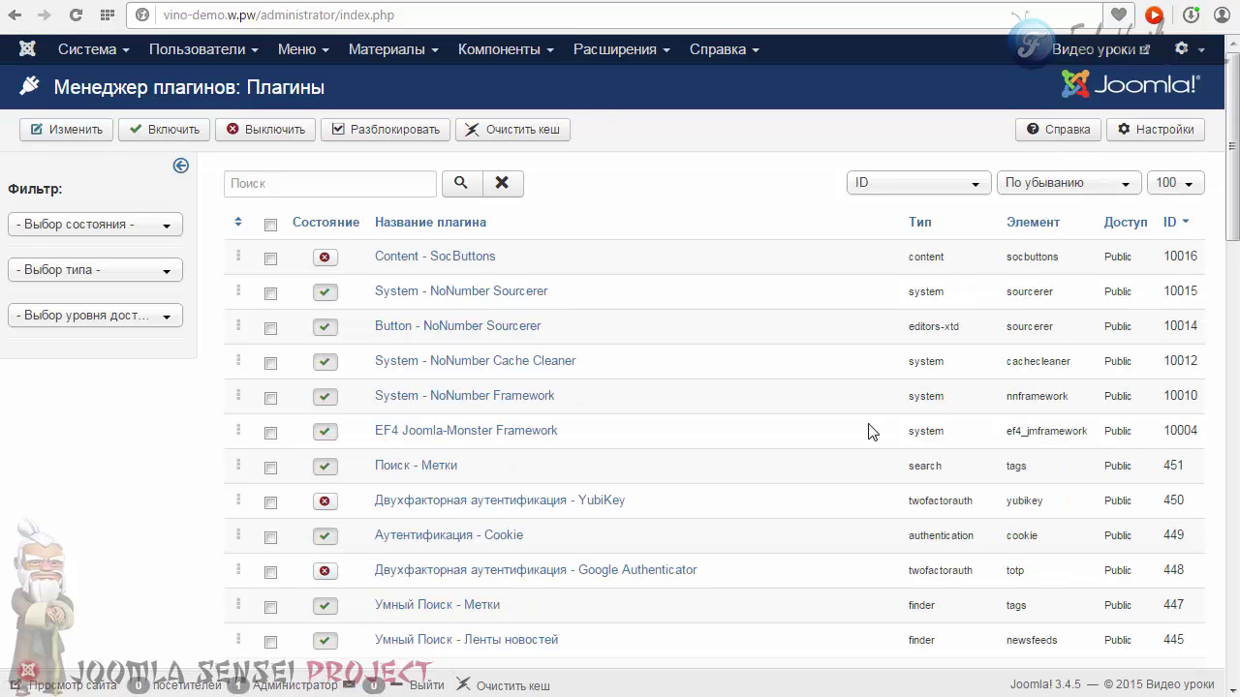
Open the Content - SocButtons plugin and set its state to Включено.
{"action": "left_click", "coordinate": [408, 260]}
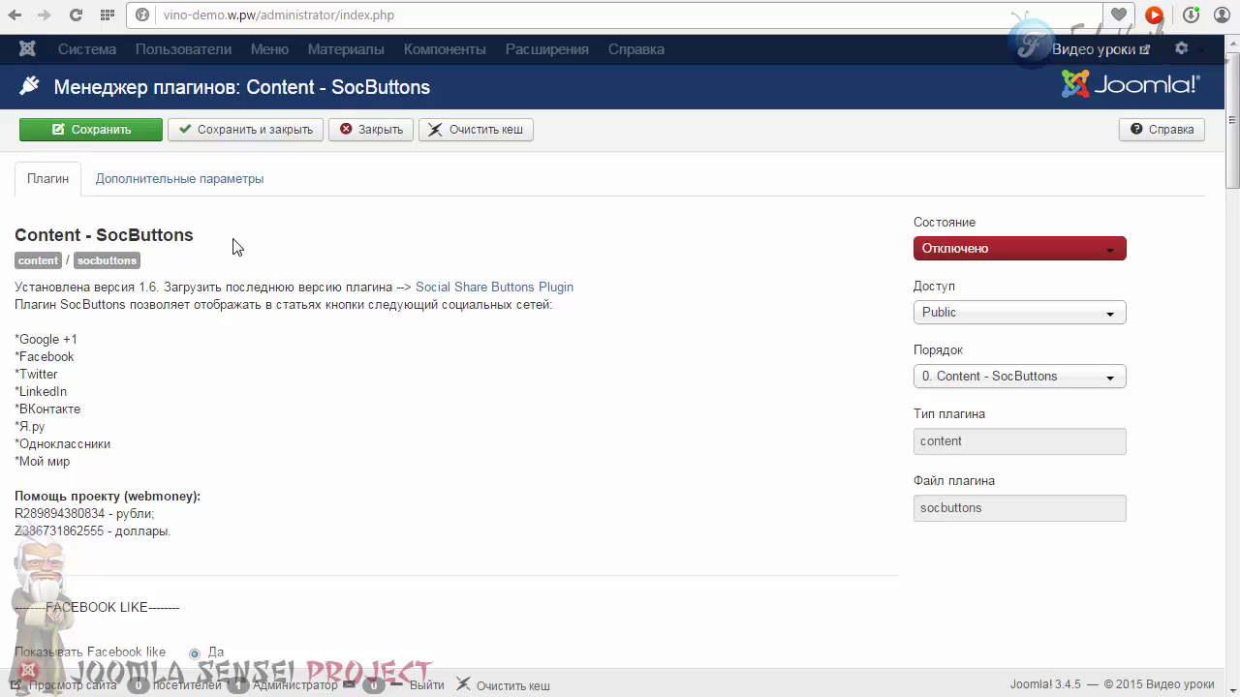
{"action": "left_click", "coordinate": [940, 242]}
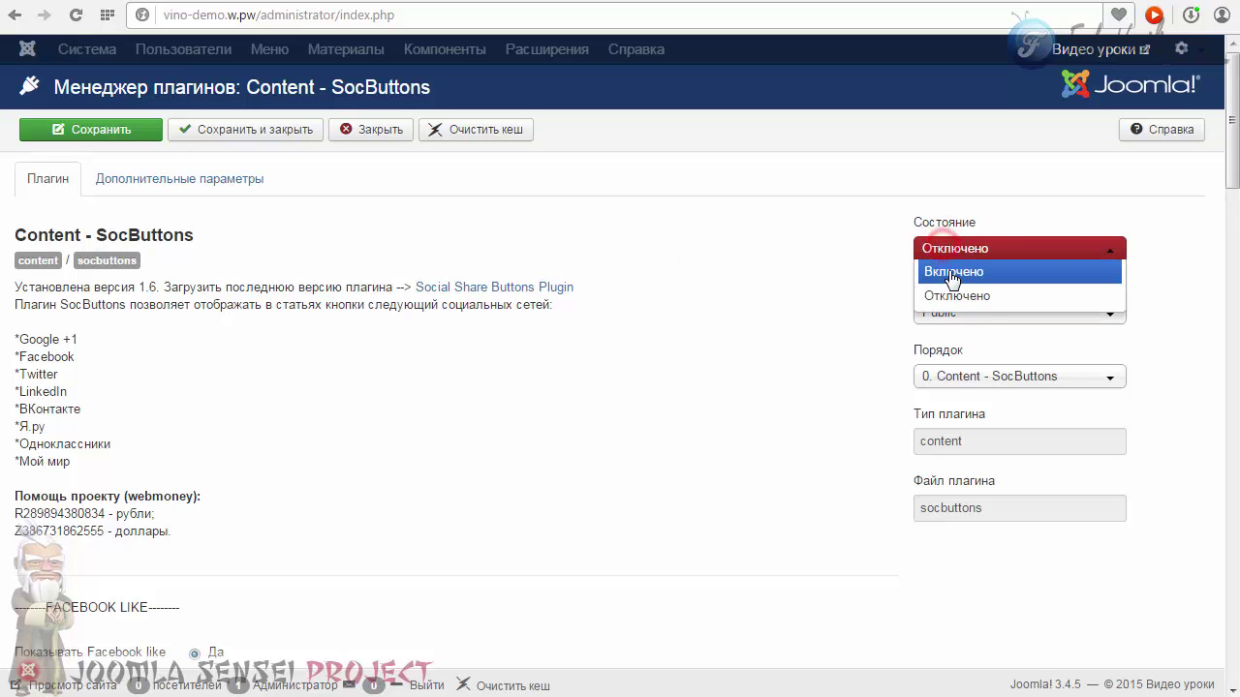
{"action": "left_click", "coordinate": [941, 268]}
Examine the Facebook Like settings of the plugin, including the available layouts for the Like button.
{"action": "scroll", "coordinate": [475, 271], "scroll_direction": "down", "scroll_amount": 3}
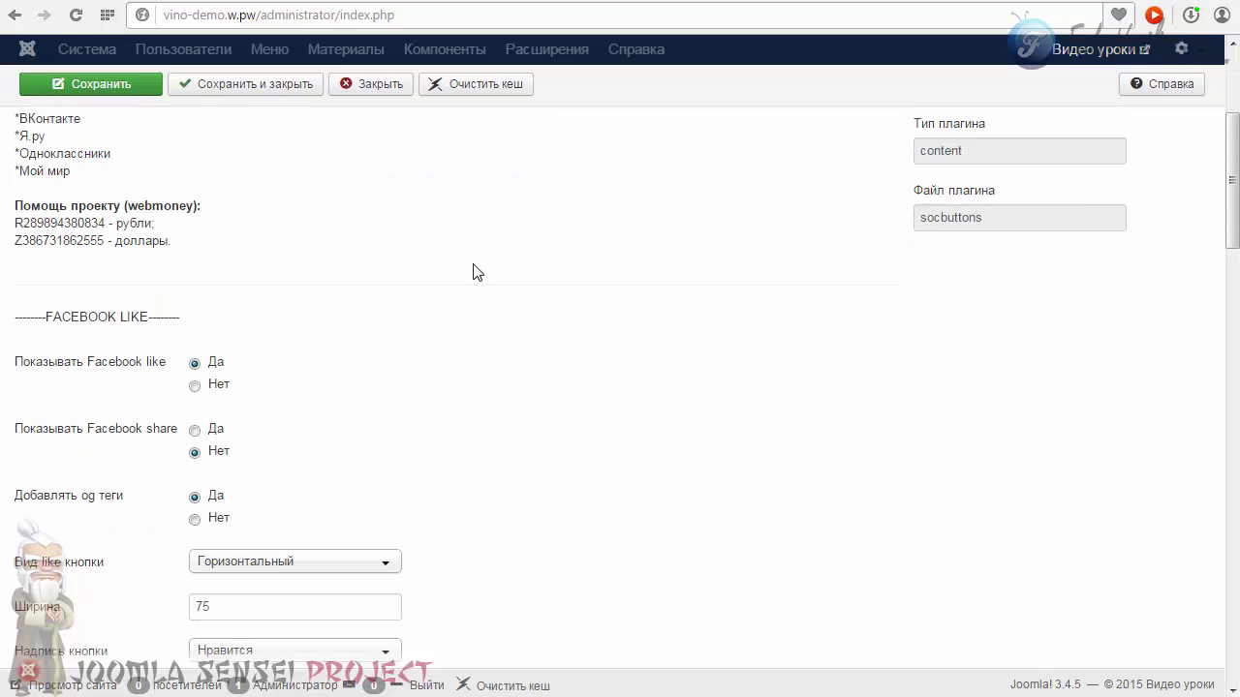
{"action": "left_click_drag", "start_coordinate": [1232, 218], "coordinate": [1233, 244]}
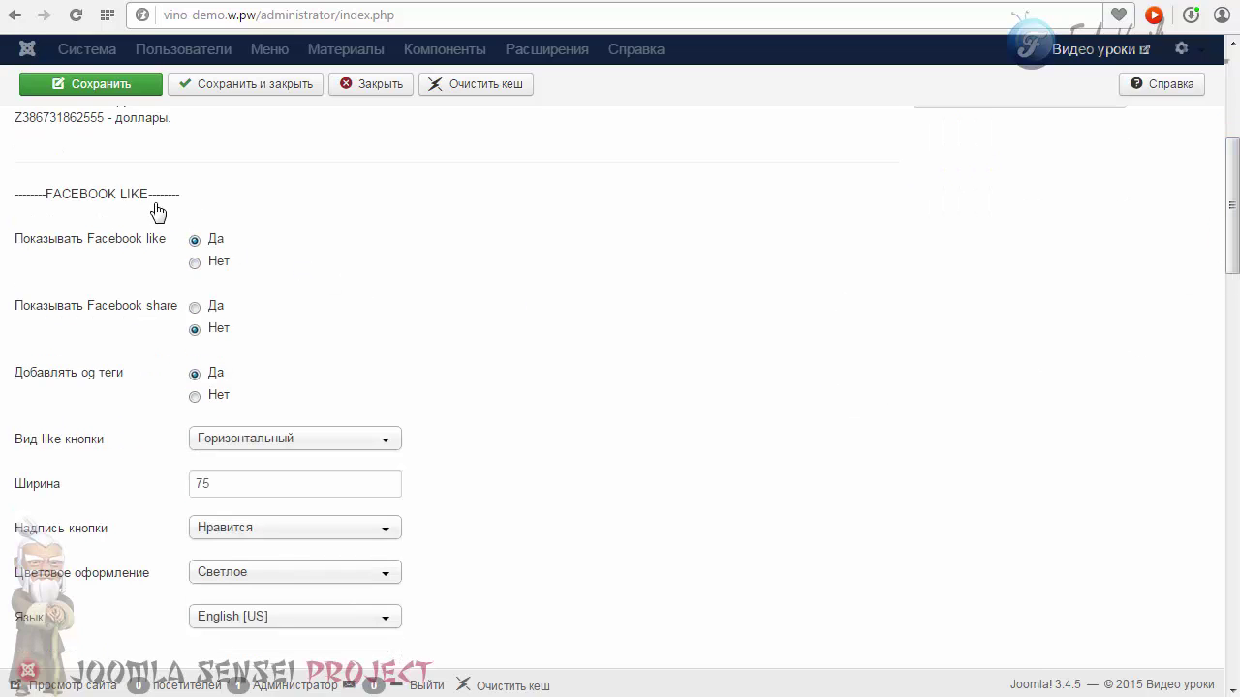
{"action": "left_click_drag", "start_coordinate": [161, 194], "coordinate": [29, 202]}
{"action": "left_click", "coordinate": [552, 214]}
{"action": "mouse_move", "coordinate": [1233, 258]}
{"action": "left_mouse_down"}
{"action": "mouse_move", "coordinate": [1235, 285]}
{"action": "mouse_move", "coordinate": [1235, 270]}
{"action": "left_mouse_up"}
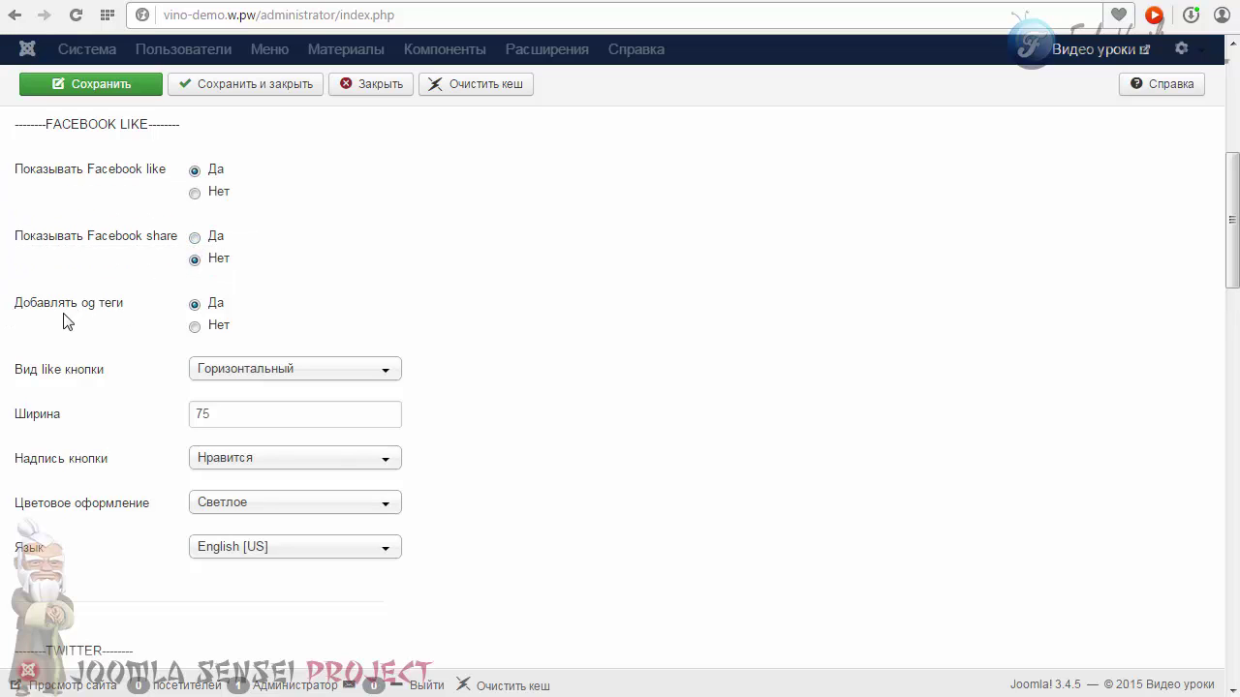
{"action": "mouse_move", "coordinate": [80, 320]}
{"action": "left_click", "coordinate": [207, 371]}
{"action": "left_click", "coordinate": [207, 371]}
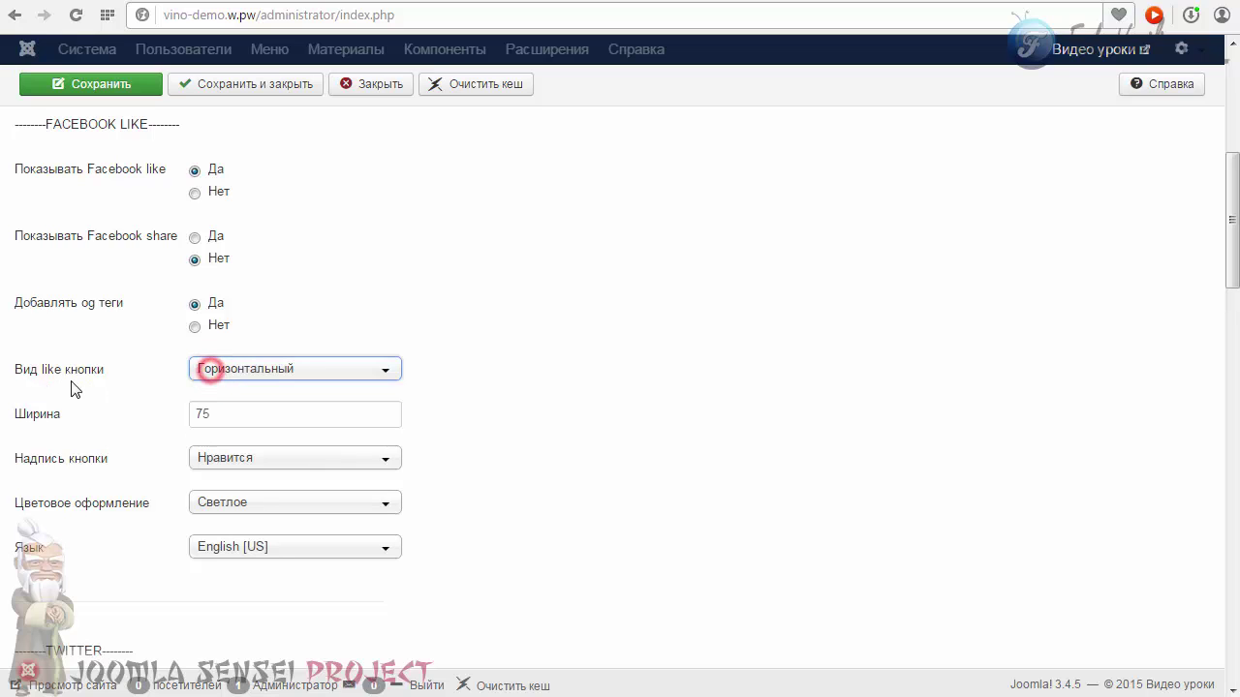
{"action": "left_click", "coordinate": [207, 371]}
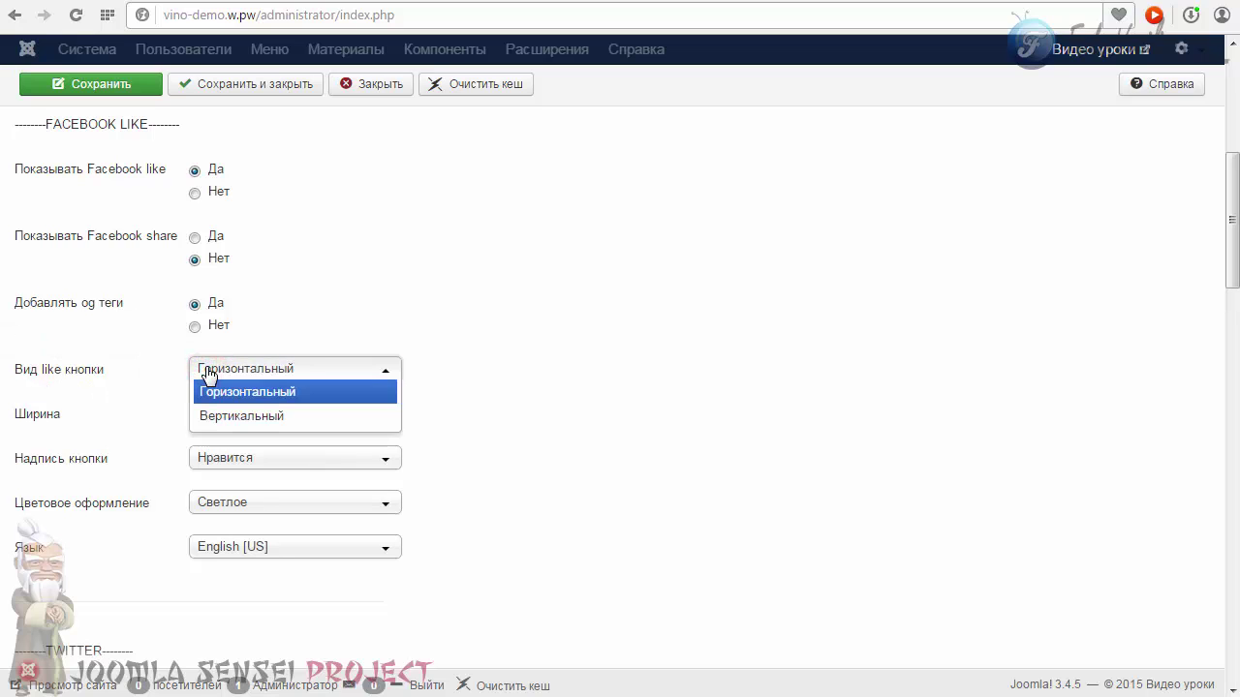
{"action": "left_click", "coordinate": [209, 374]}
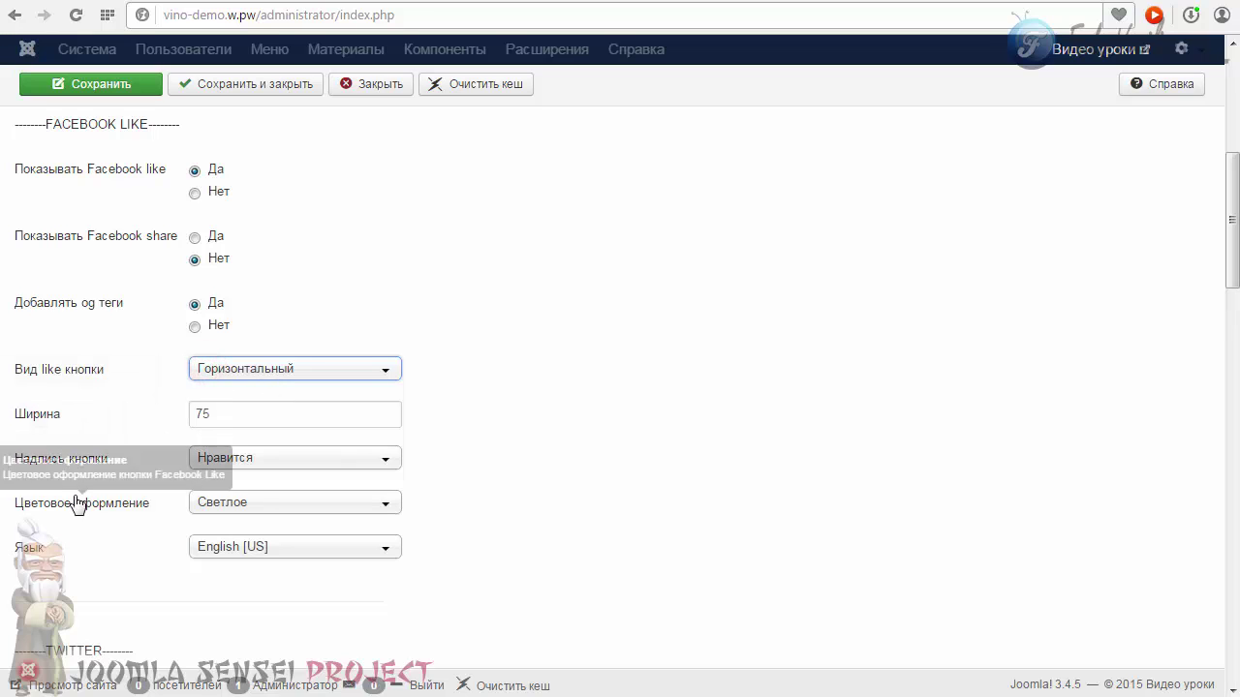
Review the caption and colour scheme options of the Facebook Like button, comparing them with the share buttons under the test1.ru article.
{"action": "left_click", "coordinate": [204, 461]}
{"action": "left_click", "coordinate": [208, 458]}
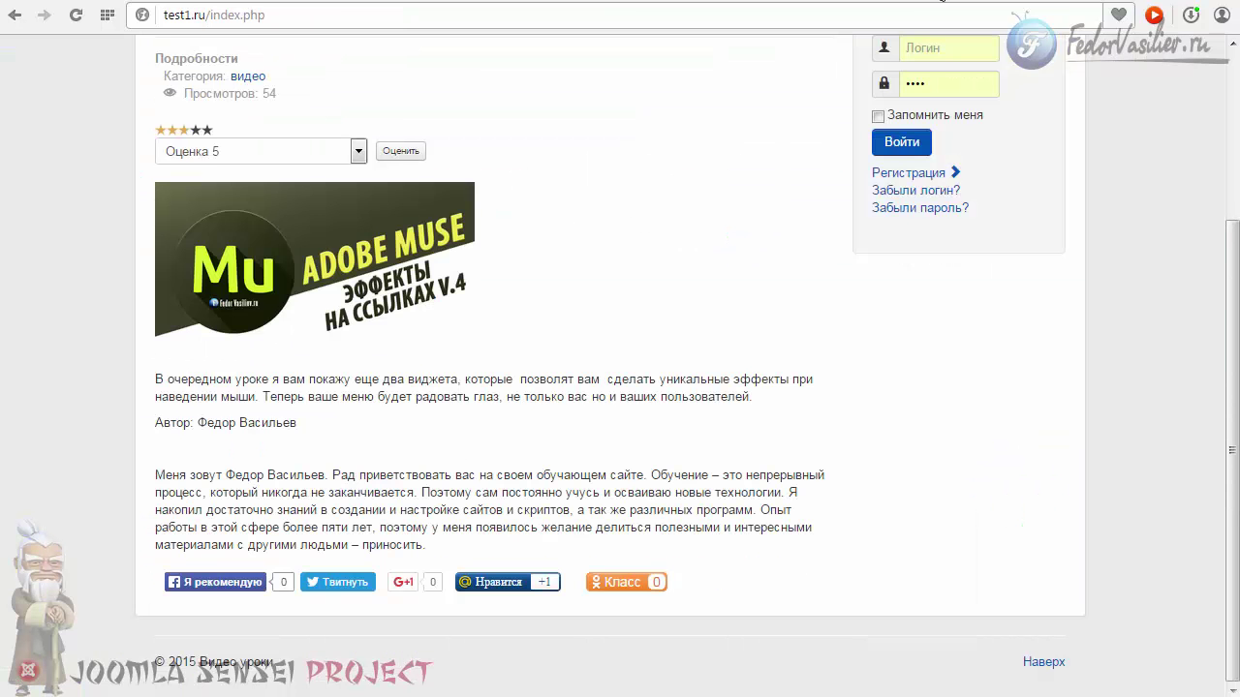
{"action": "scroll", "coordinate": [753, 193], "scroll_direction": "up", "scroll_amount": 2}
{"action": "scroll", "coordinate": [752, 194], "scroll_direction": "down", "scroll_amount": 2}
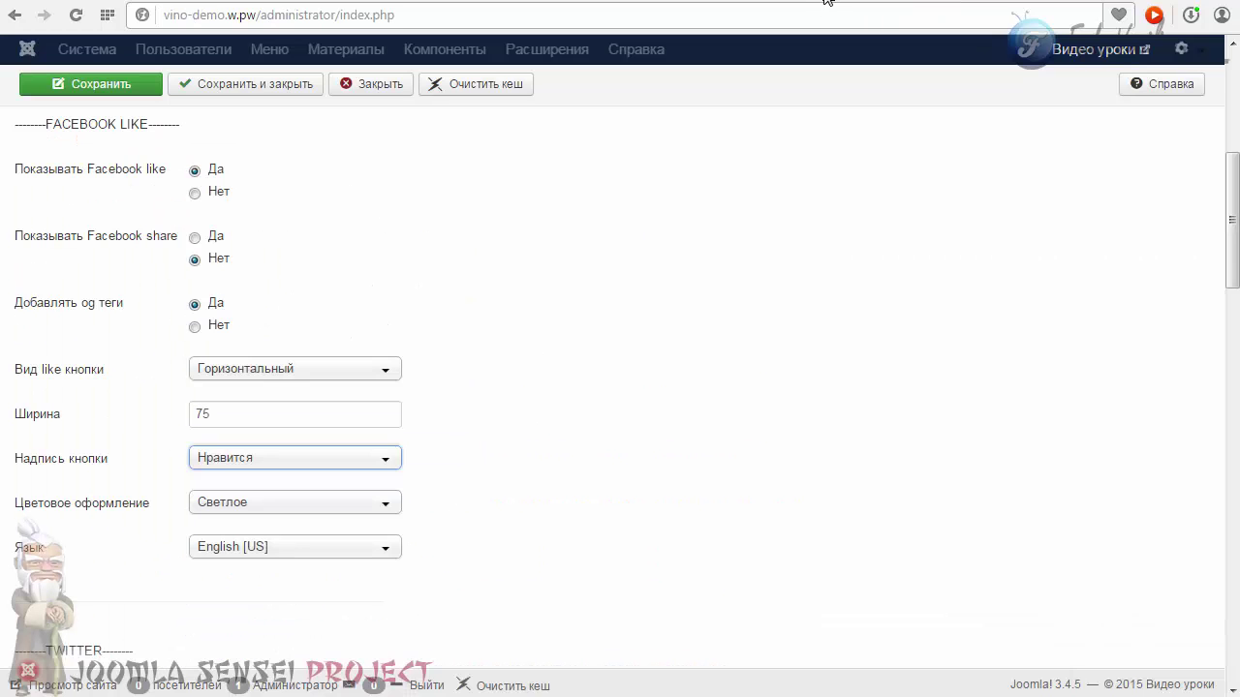
{"action": "left_click", "coordinate": [248, 463]}
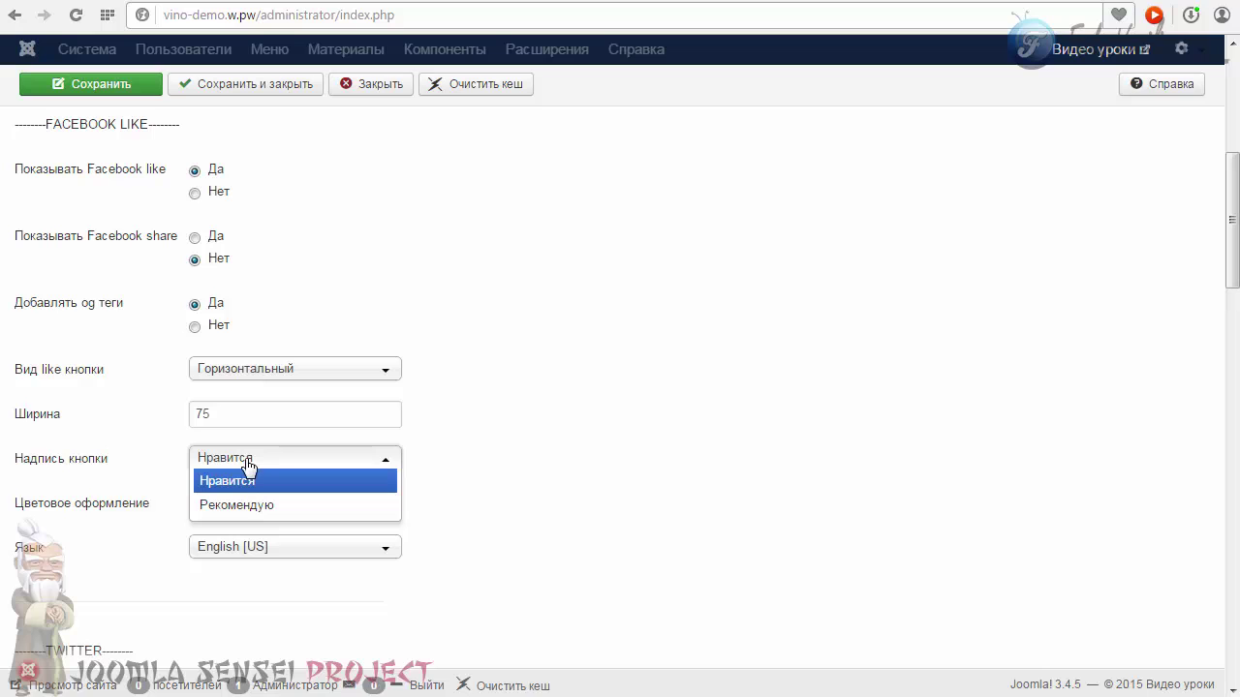
{"action": "left_click", "coordinate": [207, 461]}
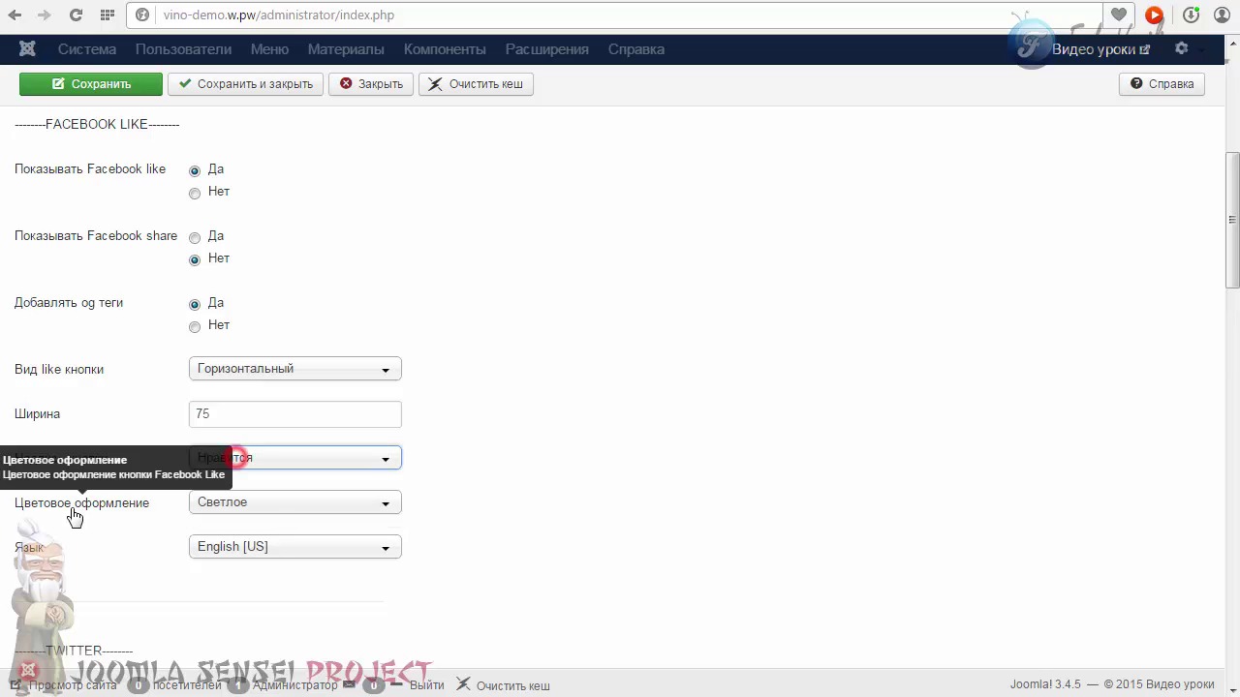
{"action": "left_click", "coordinate": [243, 502]}
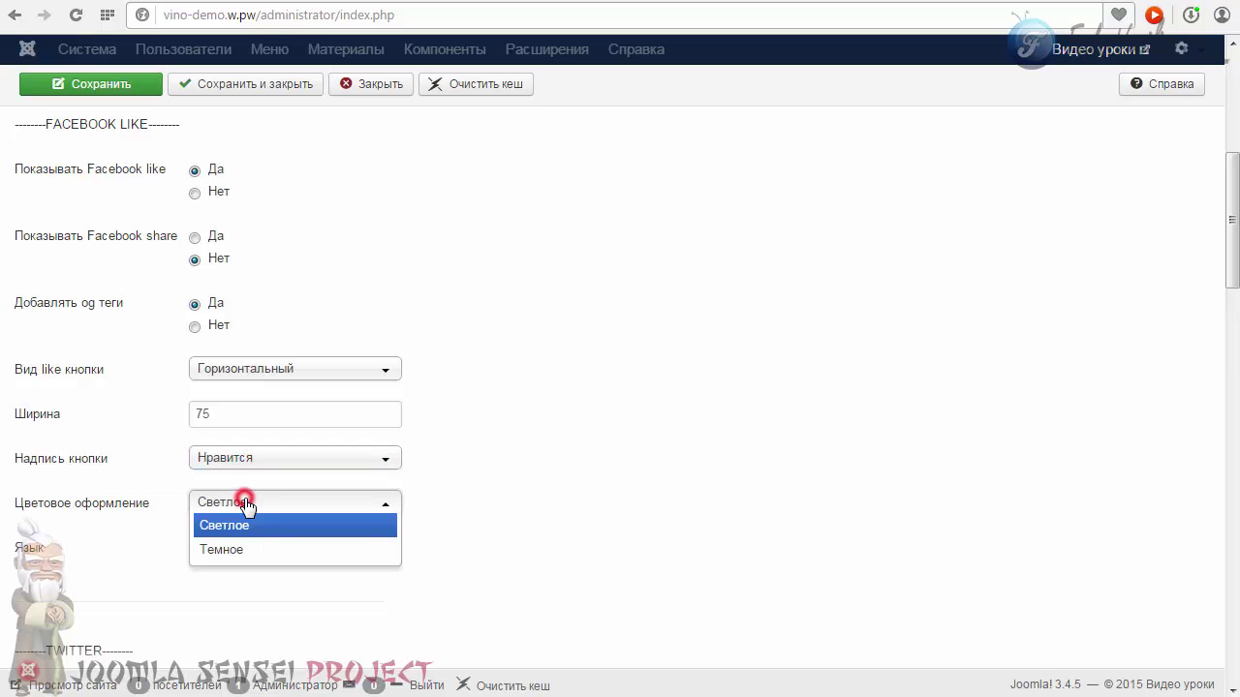
{"action": "left_click", "coordinate": [246, 504]}
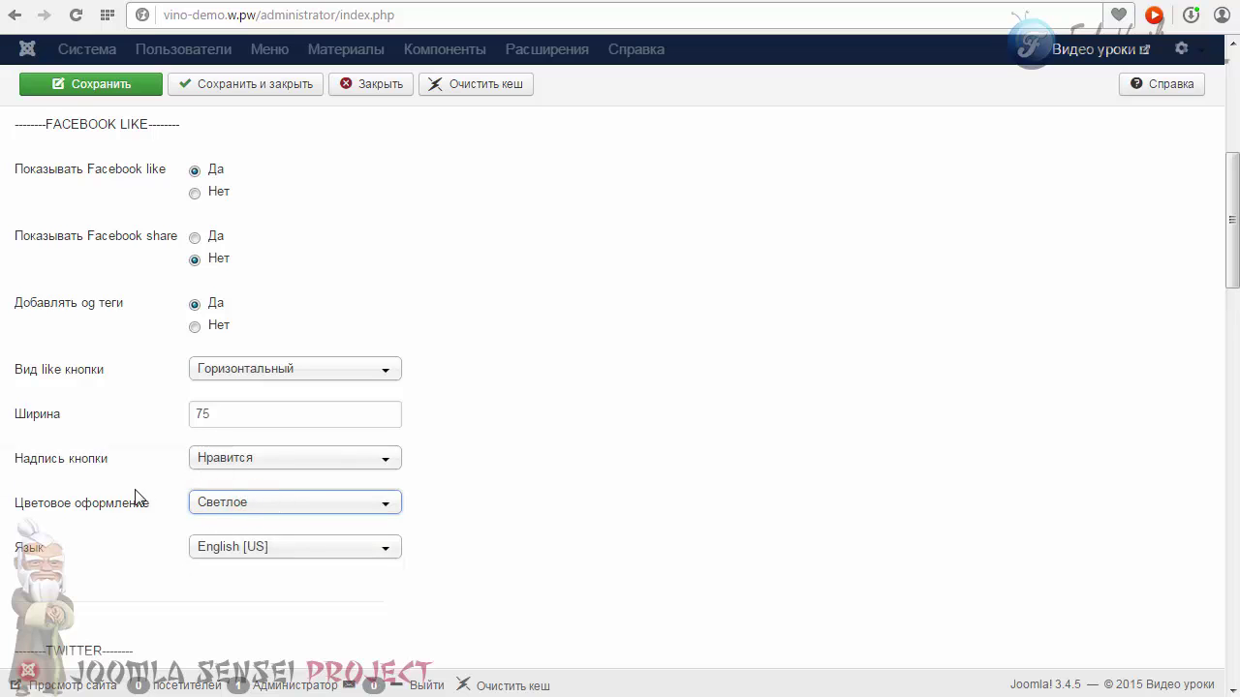
Set the language of the Facebook Like button to Russian.
{"action": "left_click", "coordinate": [241, 548]}
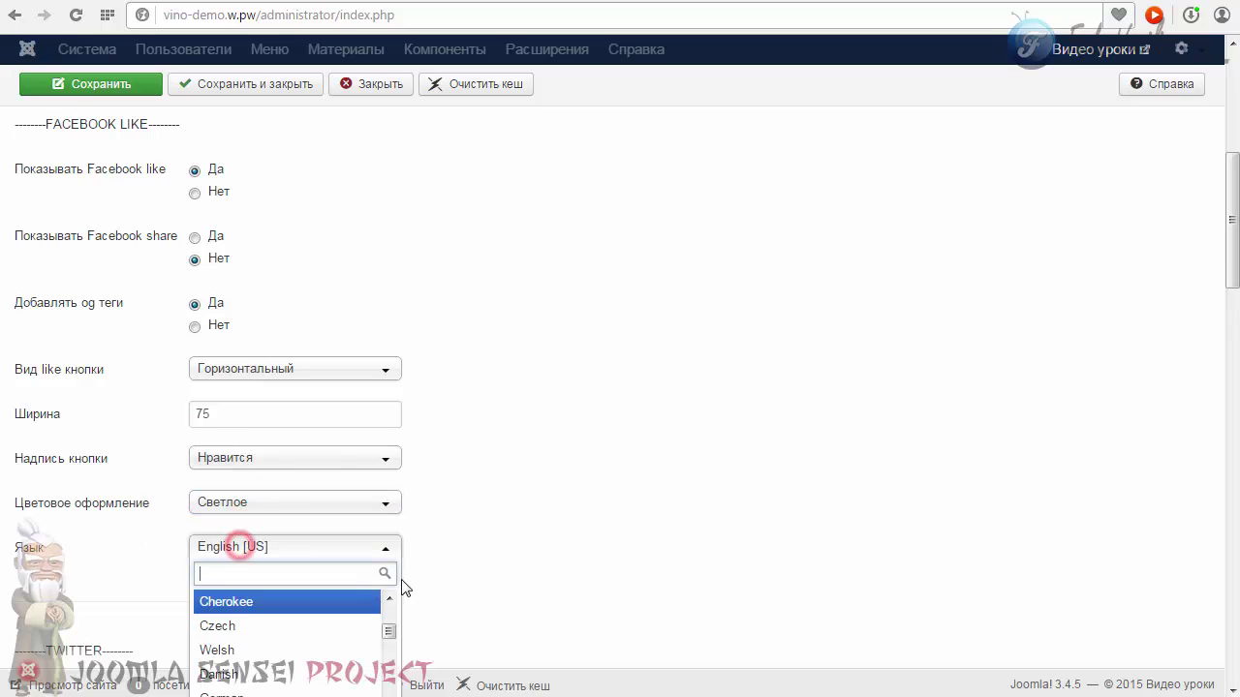
{"action": "scroll", "coordinate": [452, 530], "scroll_direction": "down", "scroll_amount": 2}
{"action": "left_click_drag", "start_coordinate": [394, 447], "coordinate": [383, 564]}
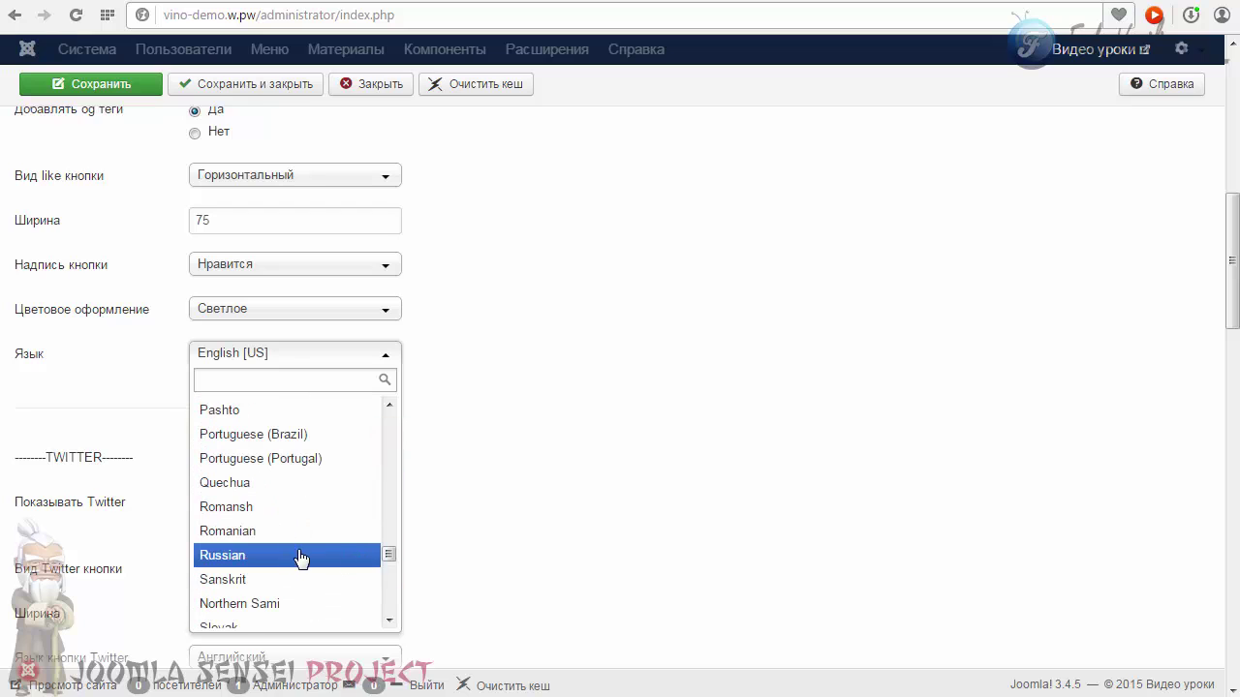
{"action": "left_click", "coordinate": [223, 558]}
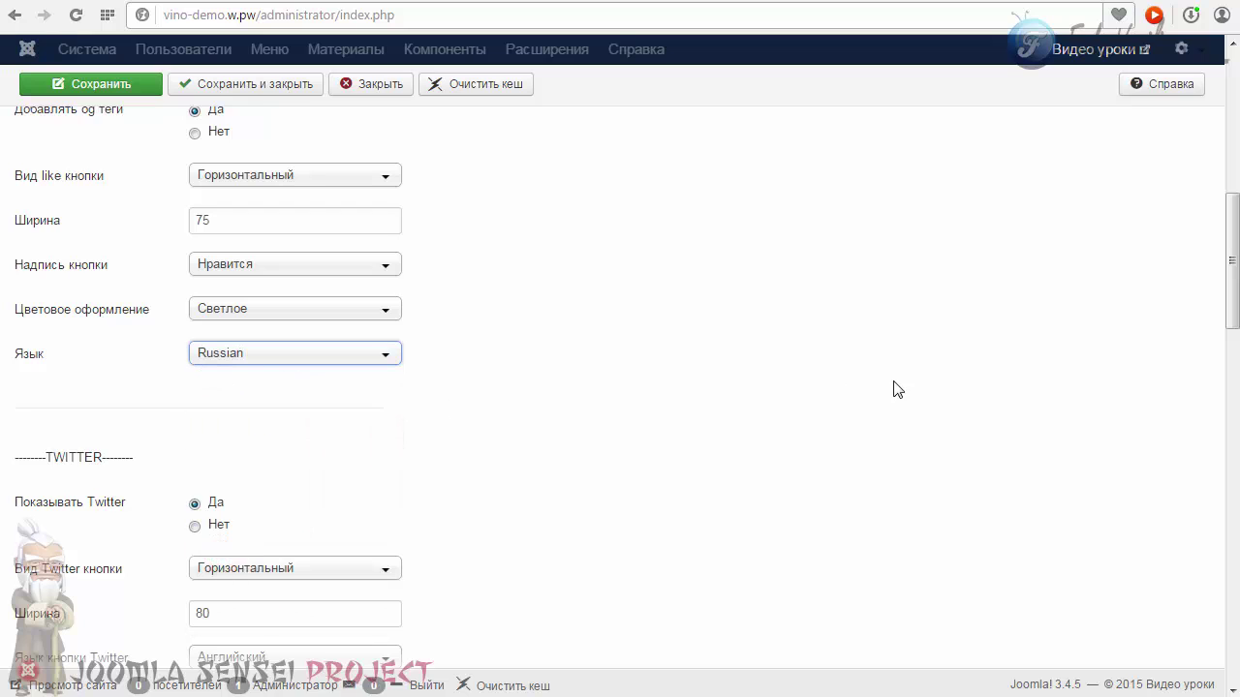
Check the Twitter button's layout options and set its language to Русский.
{"action": "left_click_drag", "start_coordinate": [1235, 294], "coordinate": [1222, 374]}
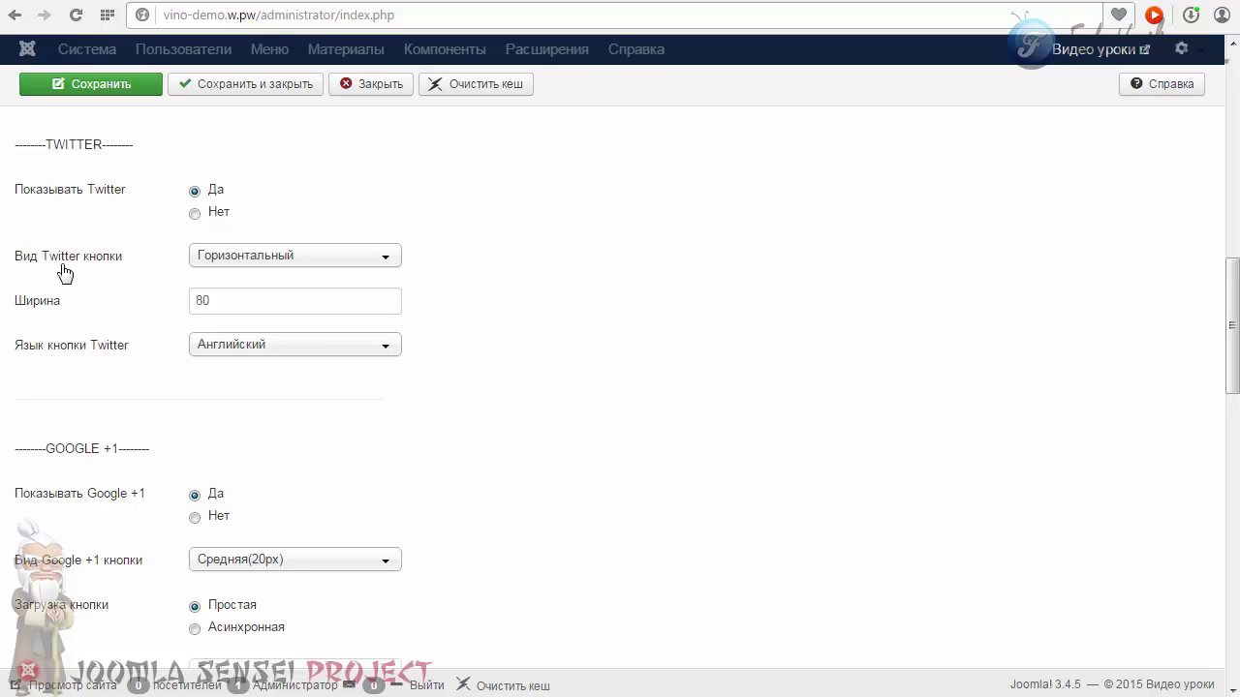
{"action": "mouse_move", "coordinate": [65, 274]}
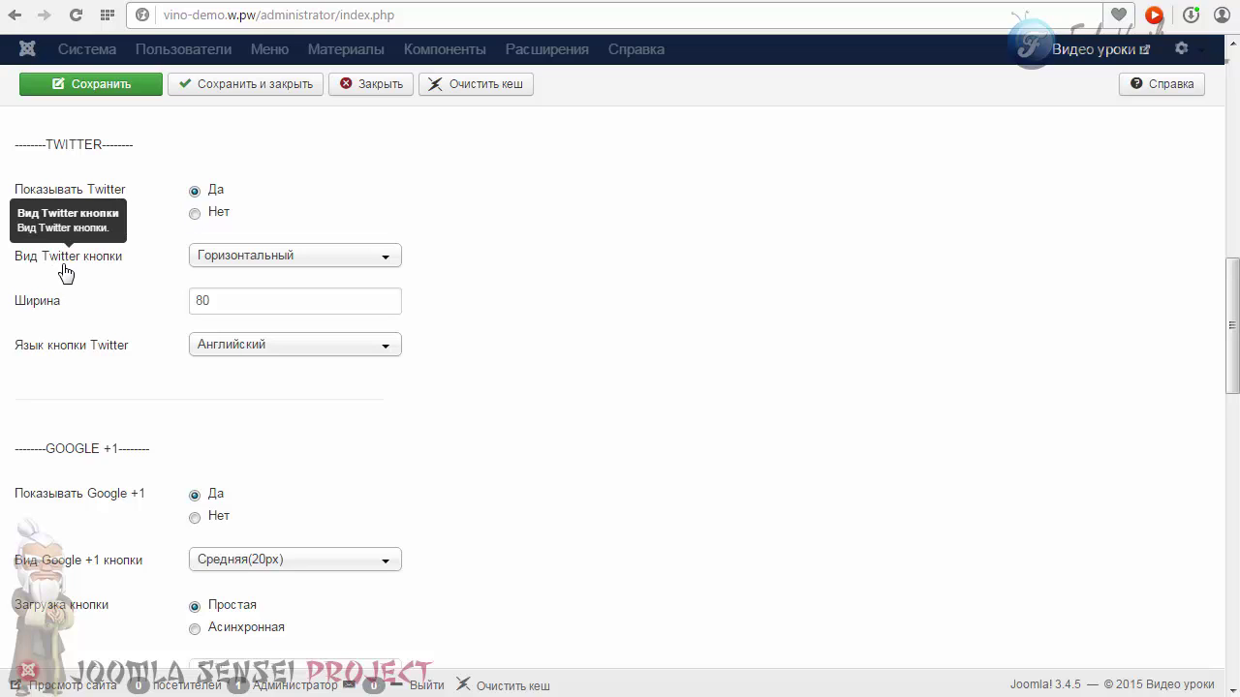
{"action": "left_click", "coordinate": [273, 255]}
{"action": "left_click", "coordinate": [275, 255]}
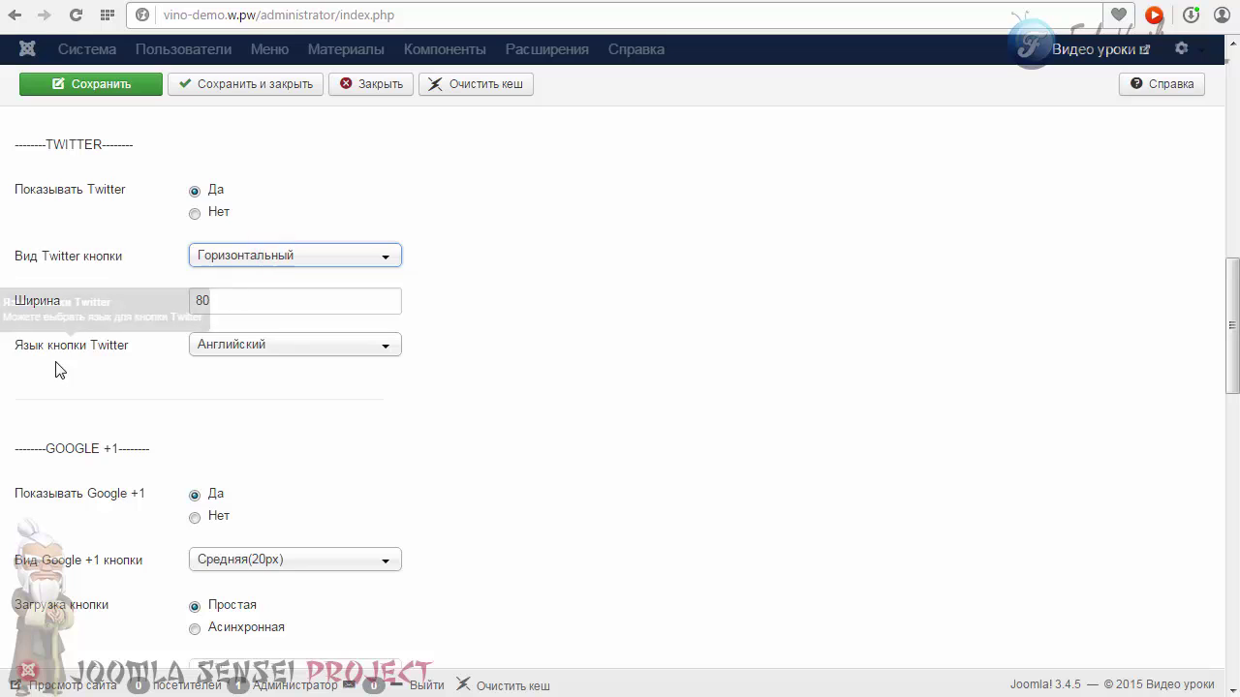
{"action": "left_click", "coordinate": [283, 346]}
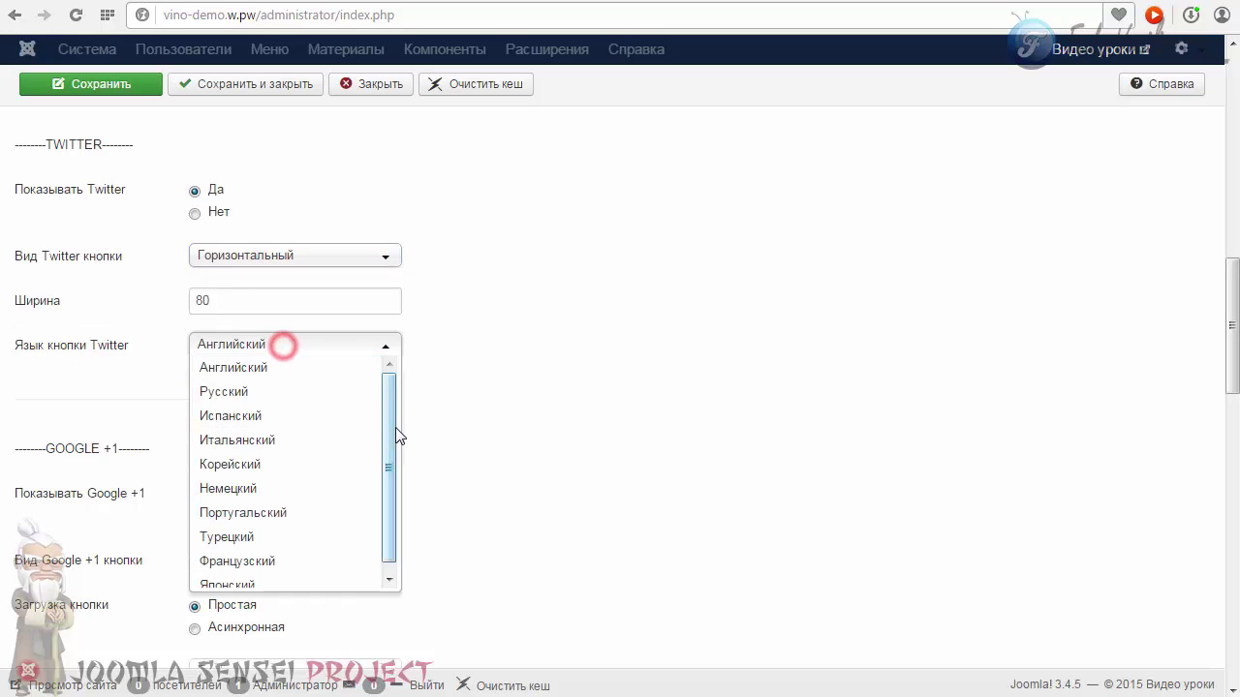
{"action": "left_click", "coordinate": [223, 392]}
Set the language of the Google +1 button to Russian.
{"action": "left_click_drag", "start_coordinate": [1228, 379], "coordinate": [1232, 448]}
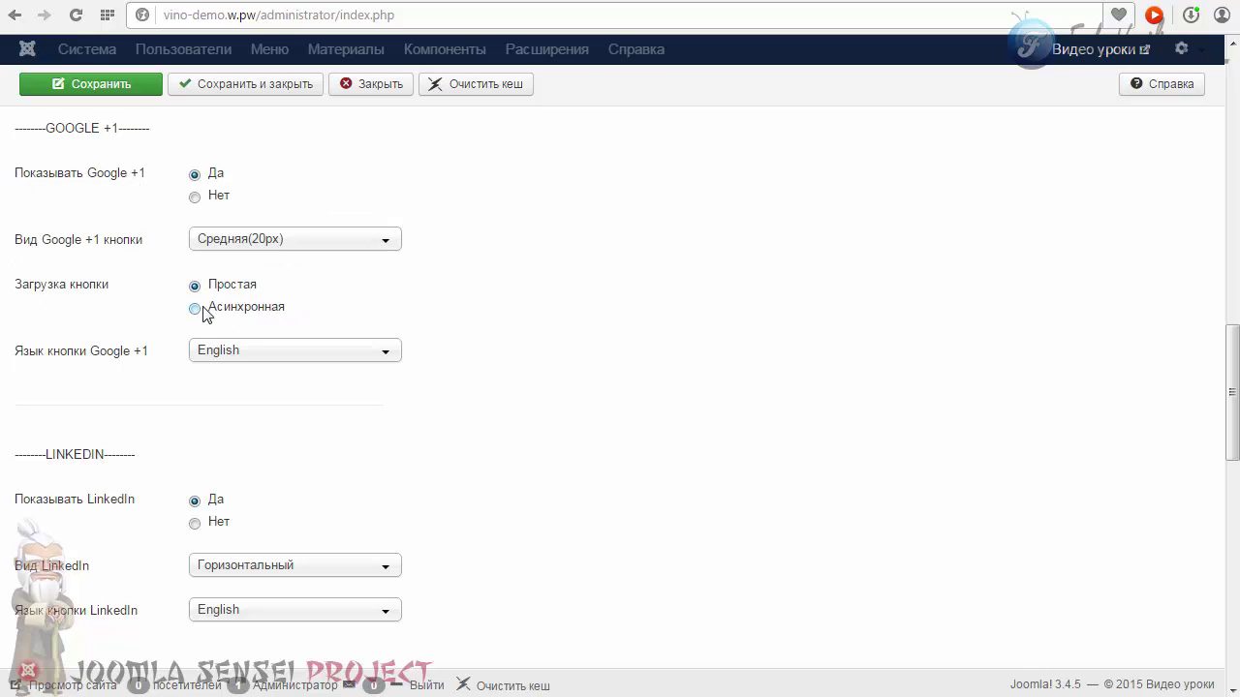
{"action": "left_click", "coordinate": [217, 351]}
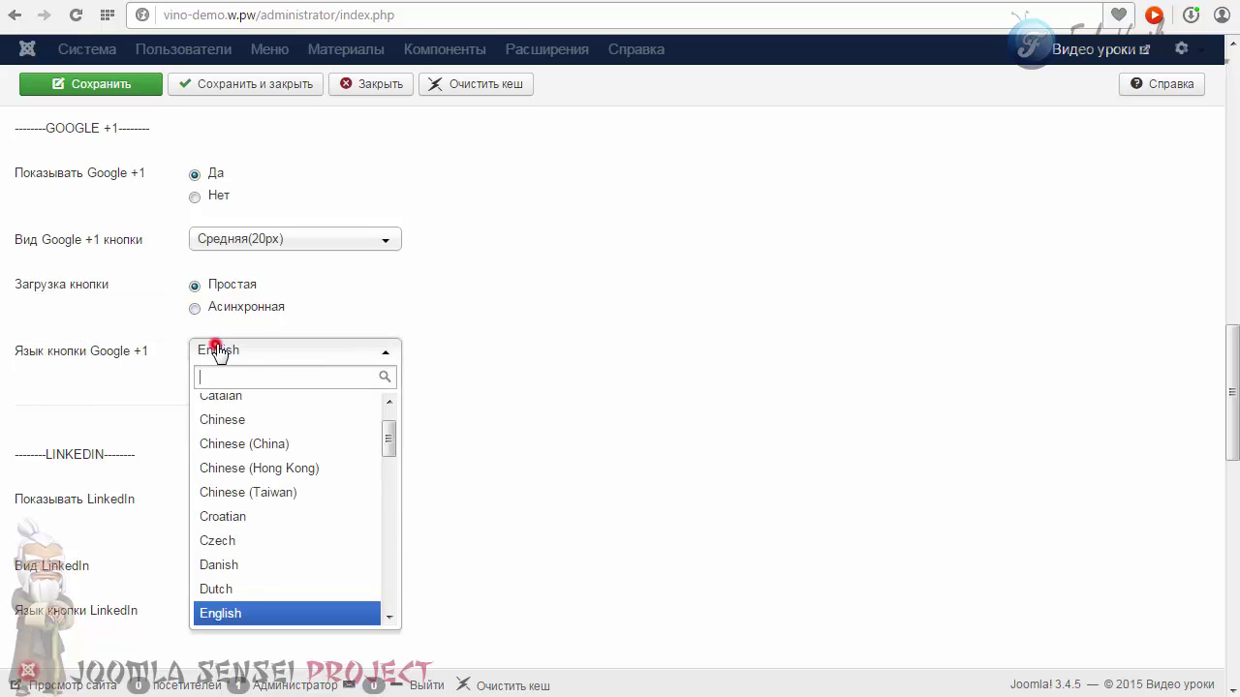
{"action": "left_click_drag", "start_coordinate": [390, 440], "coordinate": [390, 581]}
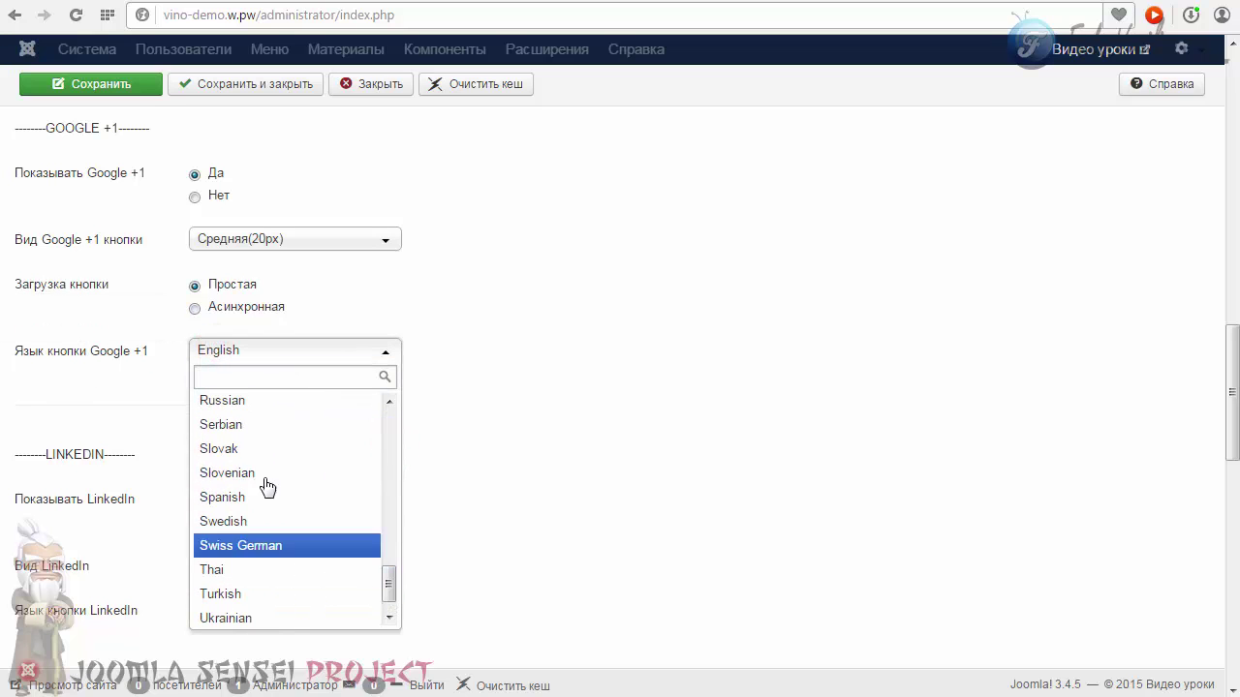
{"action": "left_click", "coordinate": [223, 402]}
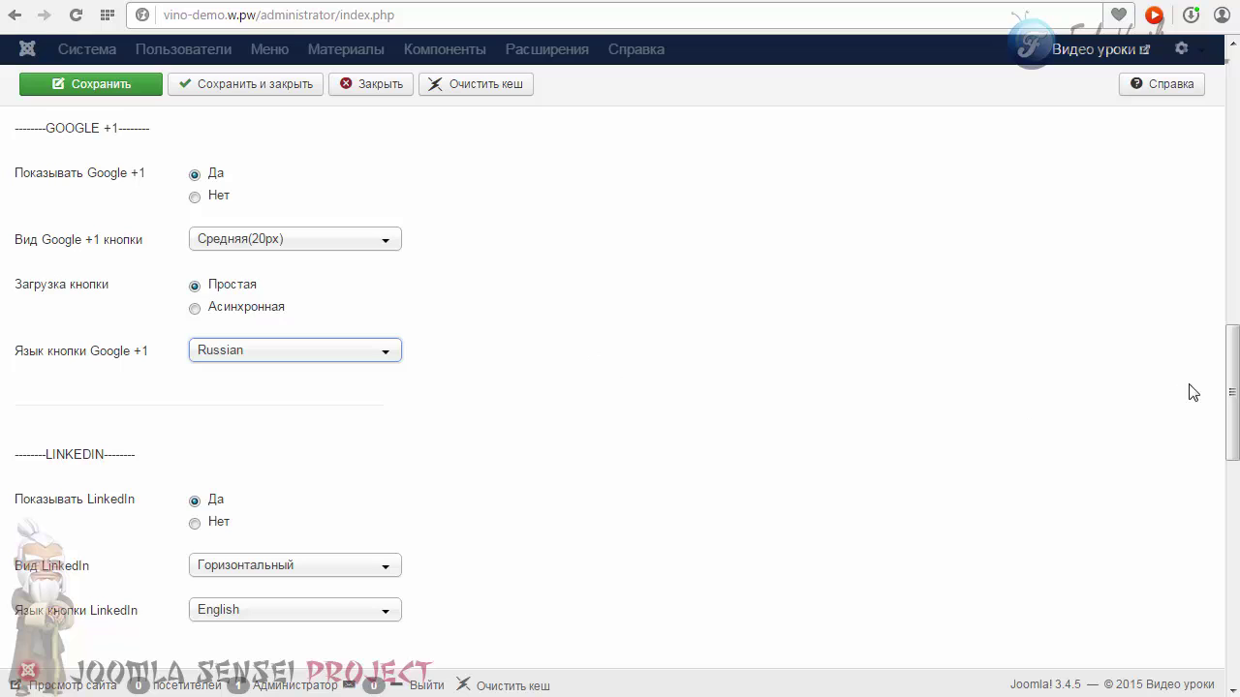
Turn off the LinkedIn button by setting Показывать LinkedIn to Нет.
{"action": "left_click_drag", "start_coordinate": [1230, 392], "coordinate": [1221, 464]}
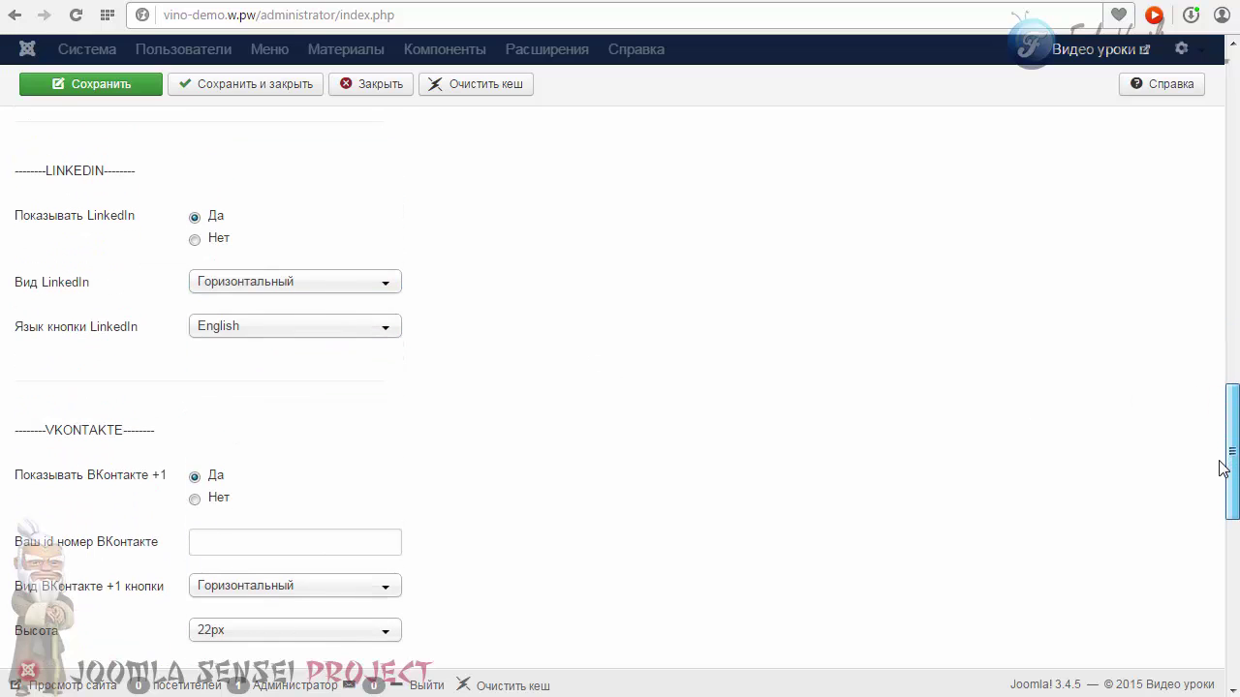
{"action": "left_click", "coordinate": [195, 241]}
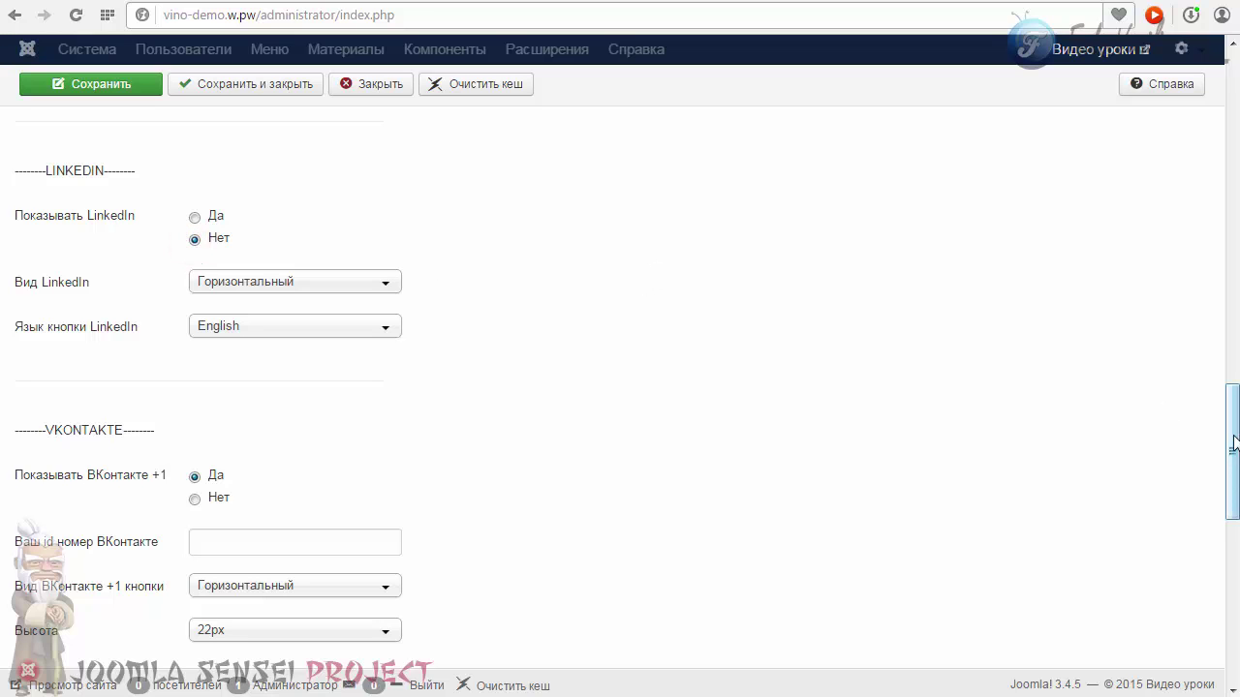
{"action": "left_click_drag", "start_coordinate": [1232, 451], "coordinate": [1232, 551]}
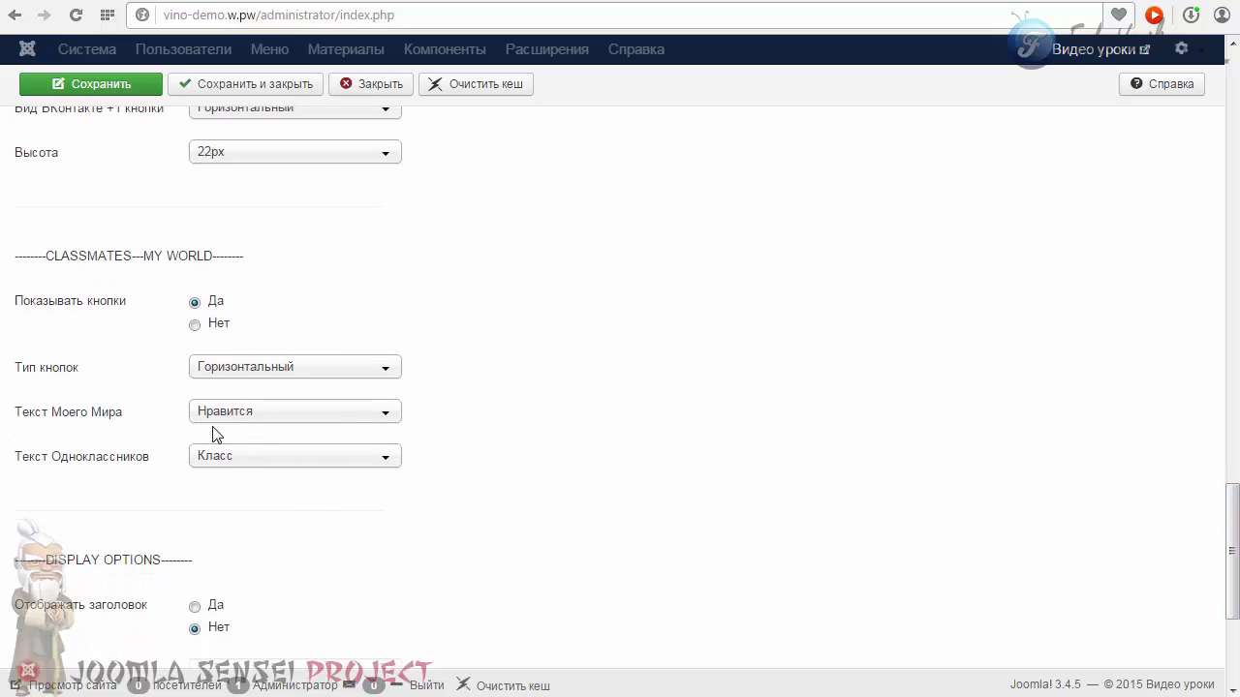
Check the text options for the Мой Мир and Одноклассники buttons in the CLASSMATES---MY WORLD section.
{"action": "scroll", "coordinate": [900, 446], "scroll_direction": "down", "scroll_amount": 2}
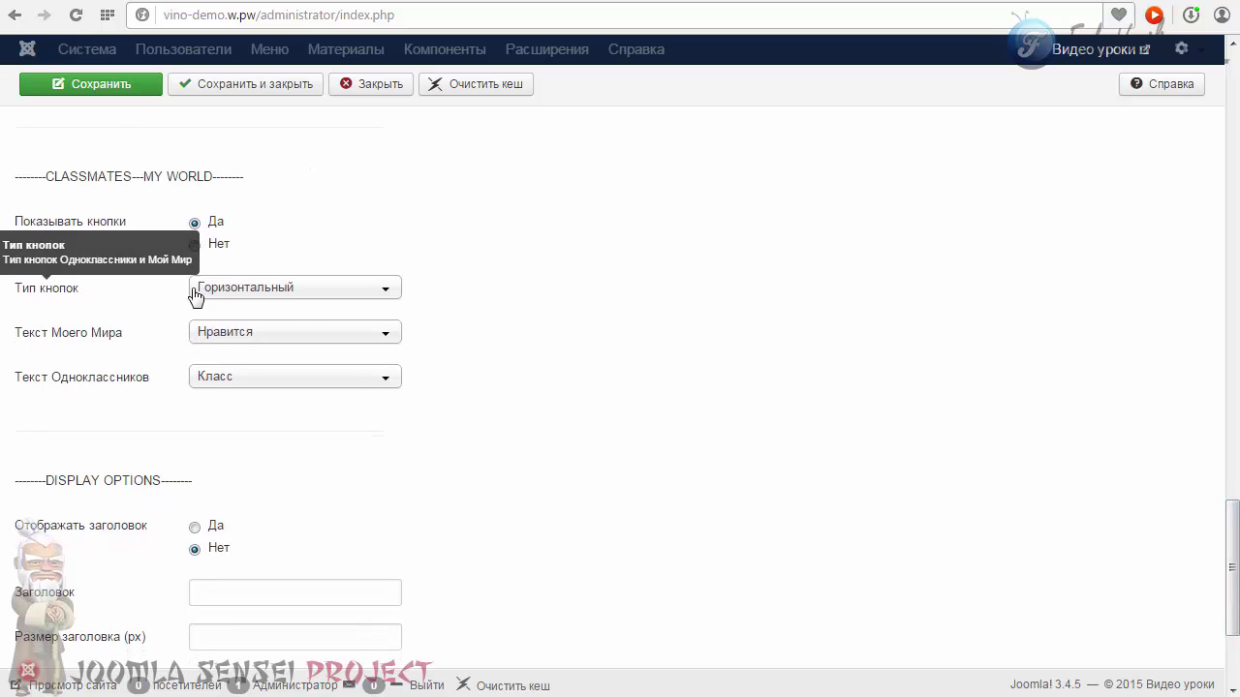
{"action": "left_click", "coordinate": [209, 334]}
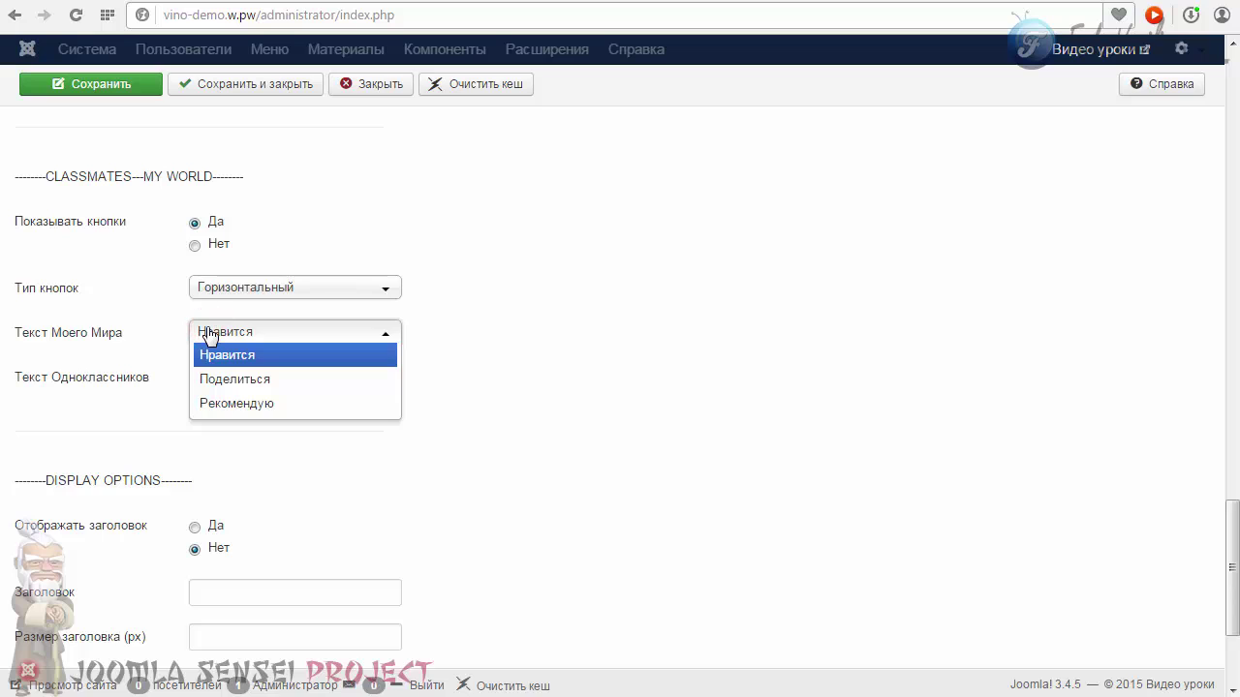
{"action": "left_click", "coordinate": [209, 334]}
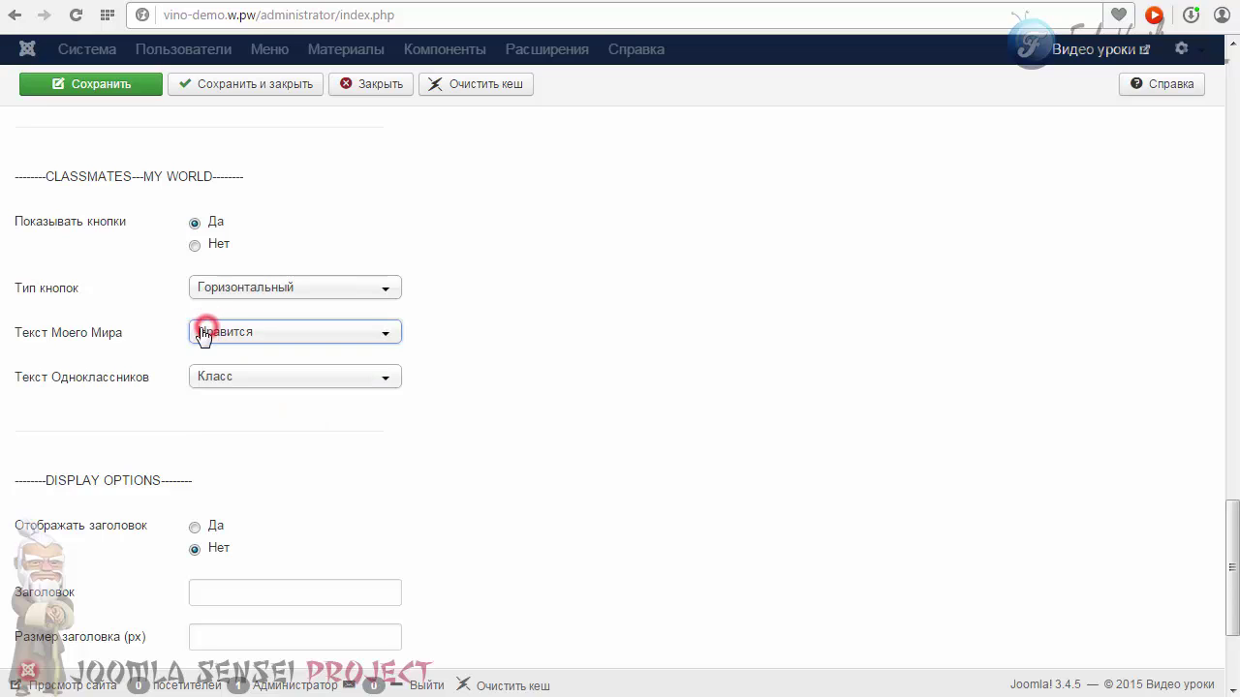
{"action": "left_click", "coordinate": [224, 377]}
{"action": "left_click", "coordinate": [222, 377]}
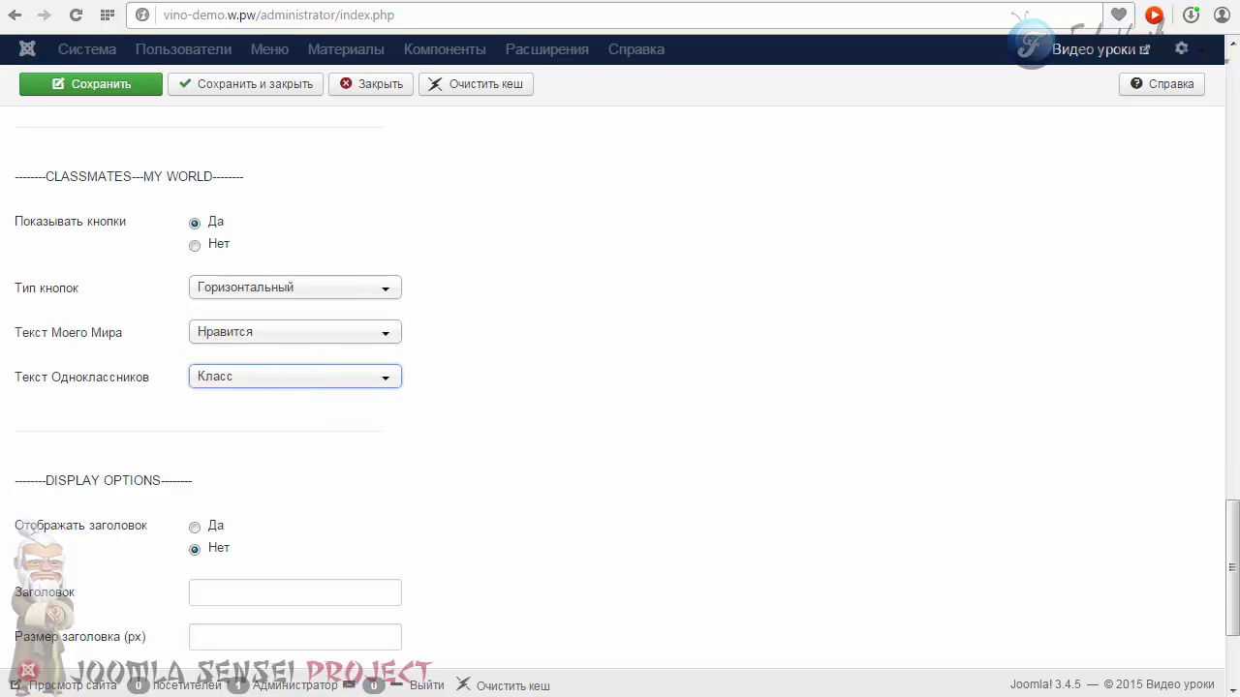
Check the ВКонтакте id setting, switch to VK and open the «Мне нравится» widget page in its developer documentation.
{"action": "left_click_drag", "start_coordinate": [1235, 535], "coordinate": [1235, 492]}
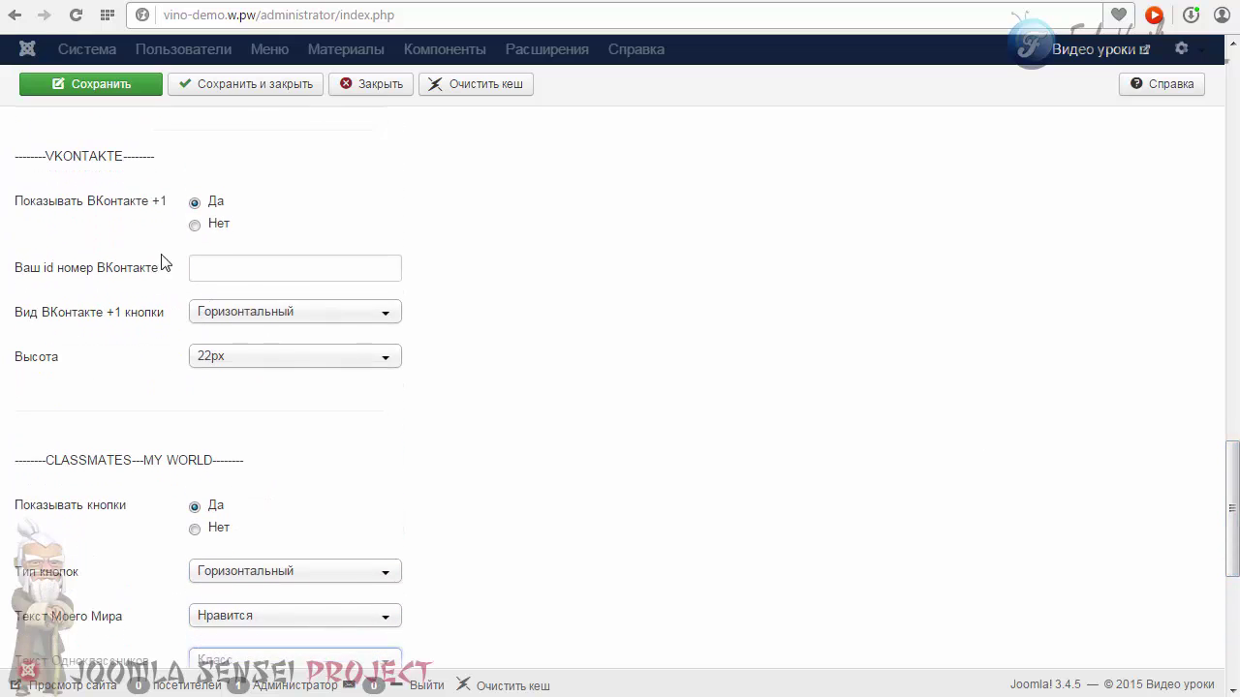
{"action": "mouse_move", "coordinate": [35, 282]}
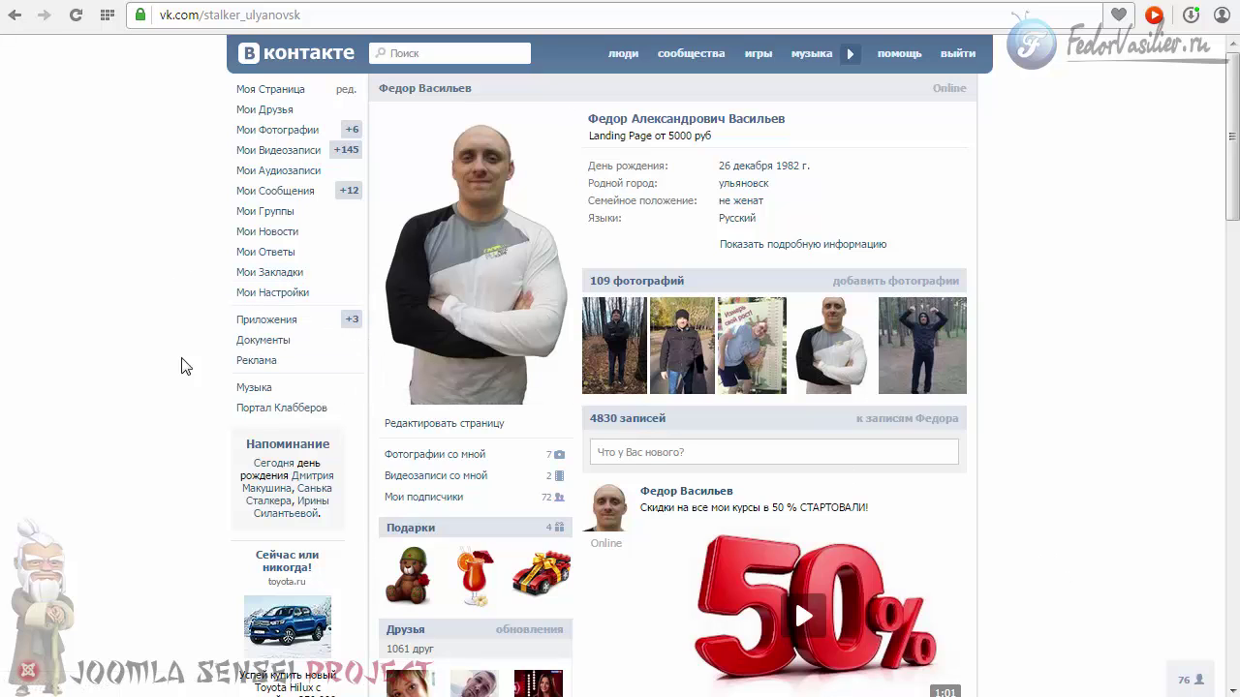
{"action": "left_click", "coordinate": [247, 360]}
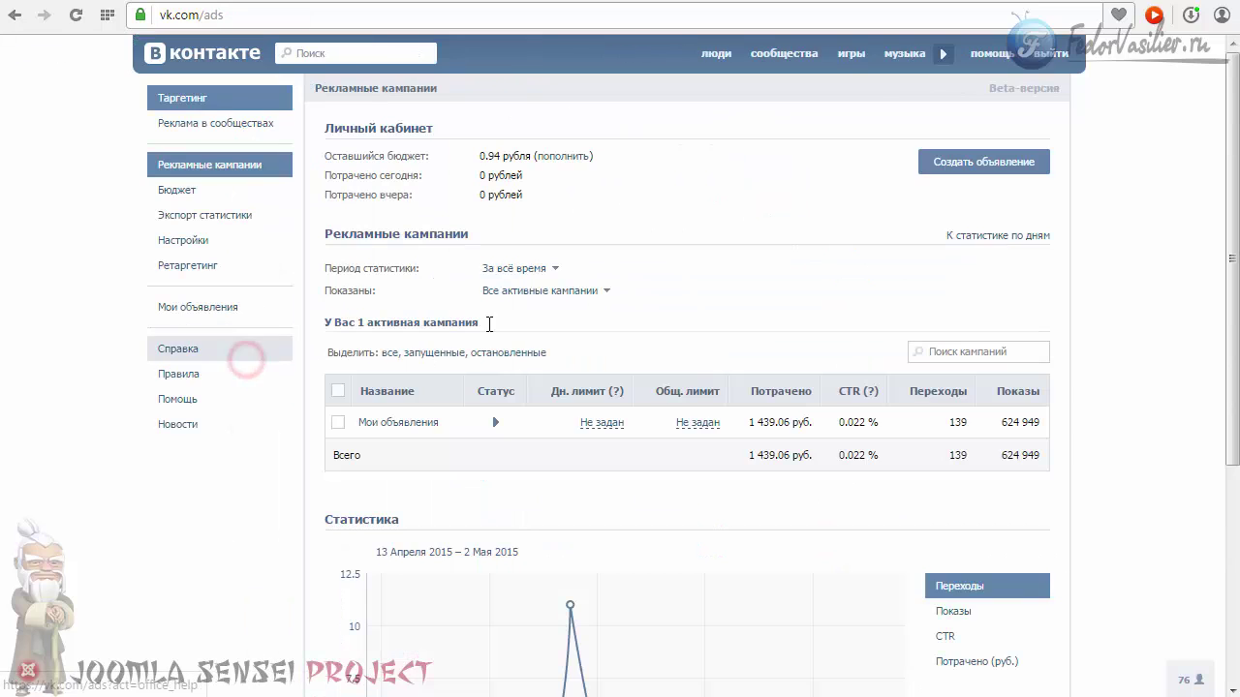
{"action": "scroll", "coordinate": [487, 323], "scroll_direction": "down", "scroll_amount": 5}
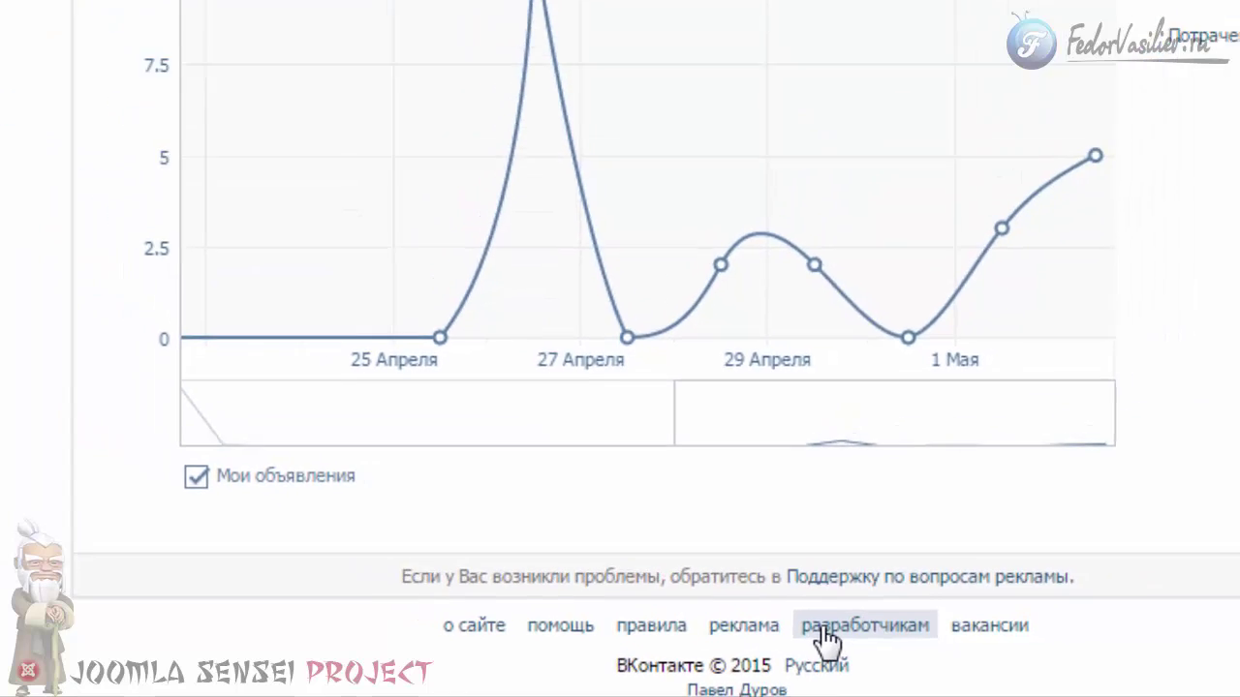
{"action": "left_click", "coordinate": [889, 614]}
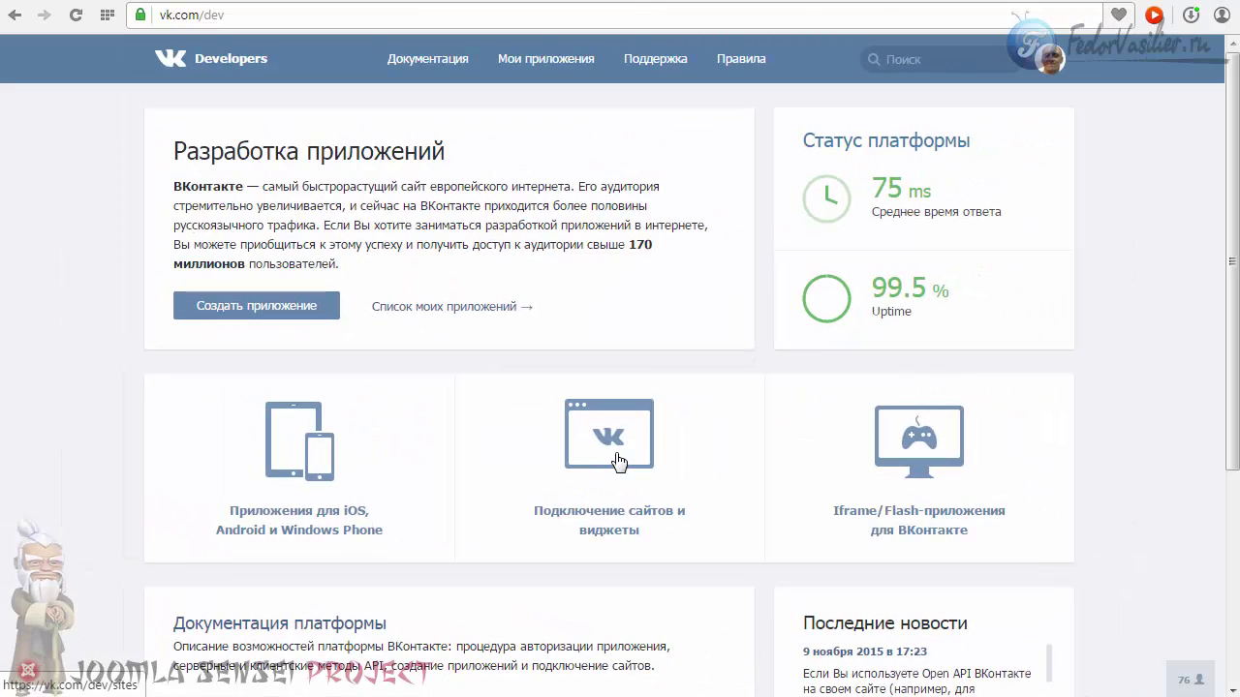
{"action": "left_click", "coordinate": [618, 461]}
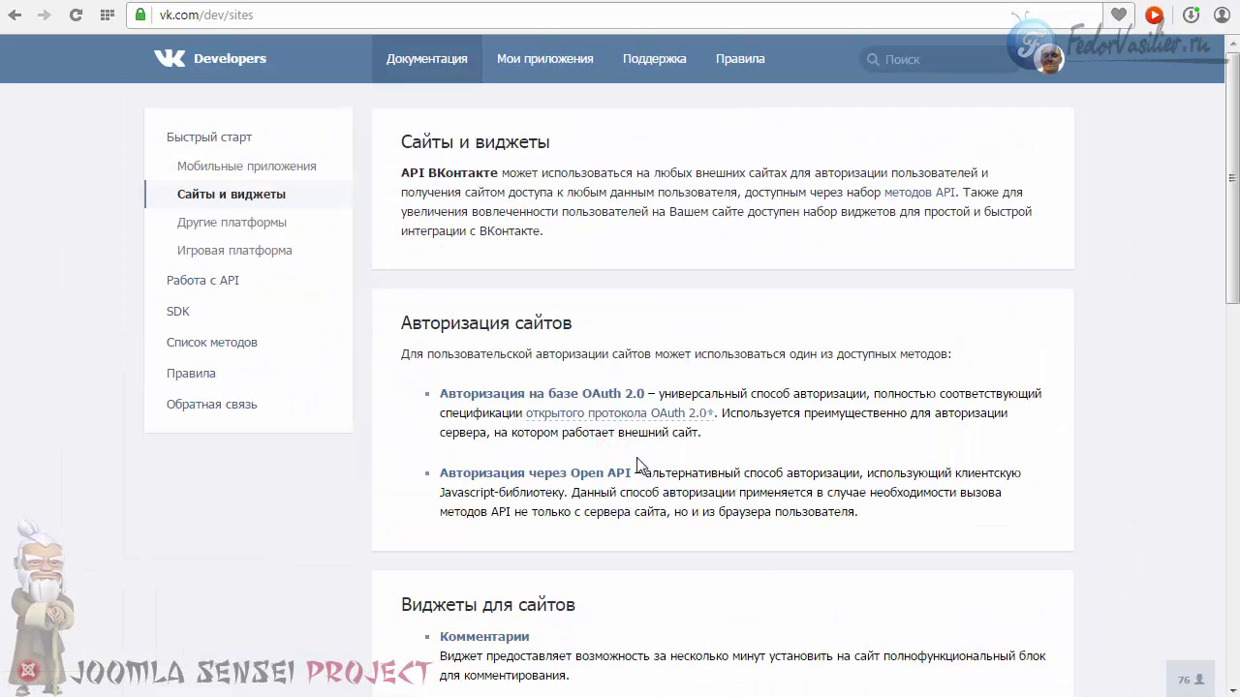
{"action": "scroll", "coordinate": [761, 442], "scroll_direction": "down", "scroll_amount": 4}
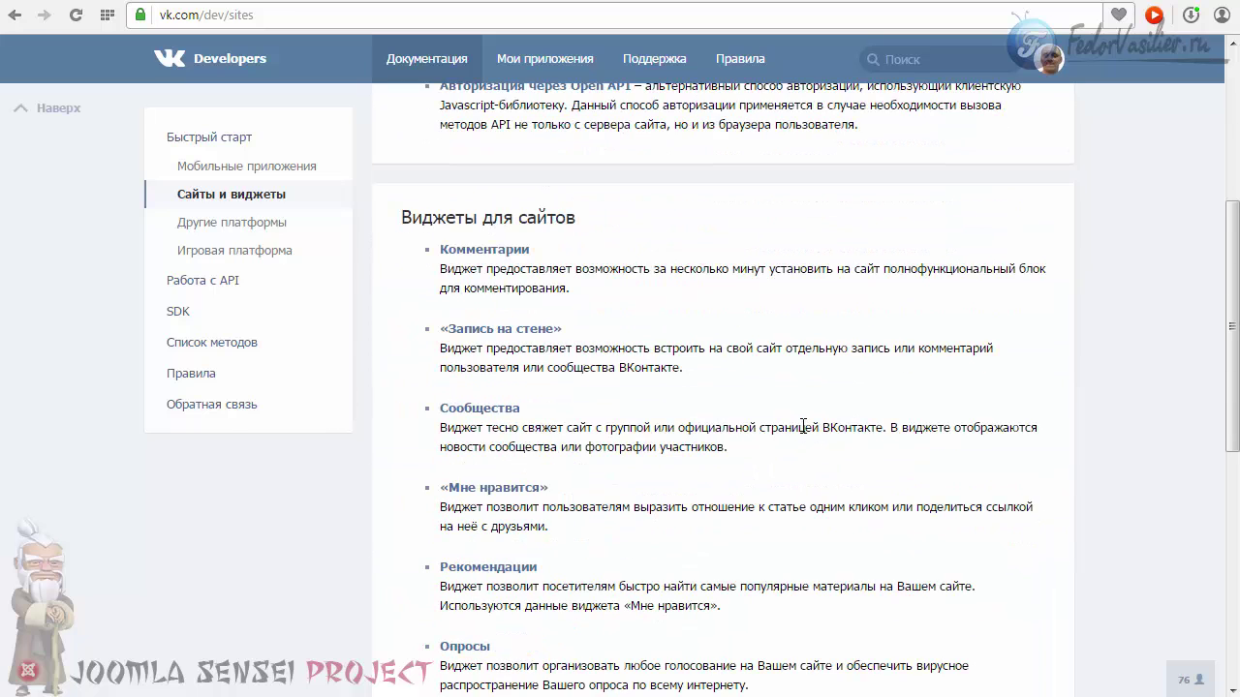
{"action": "left_click", "coordinate": [466, 488]}
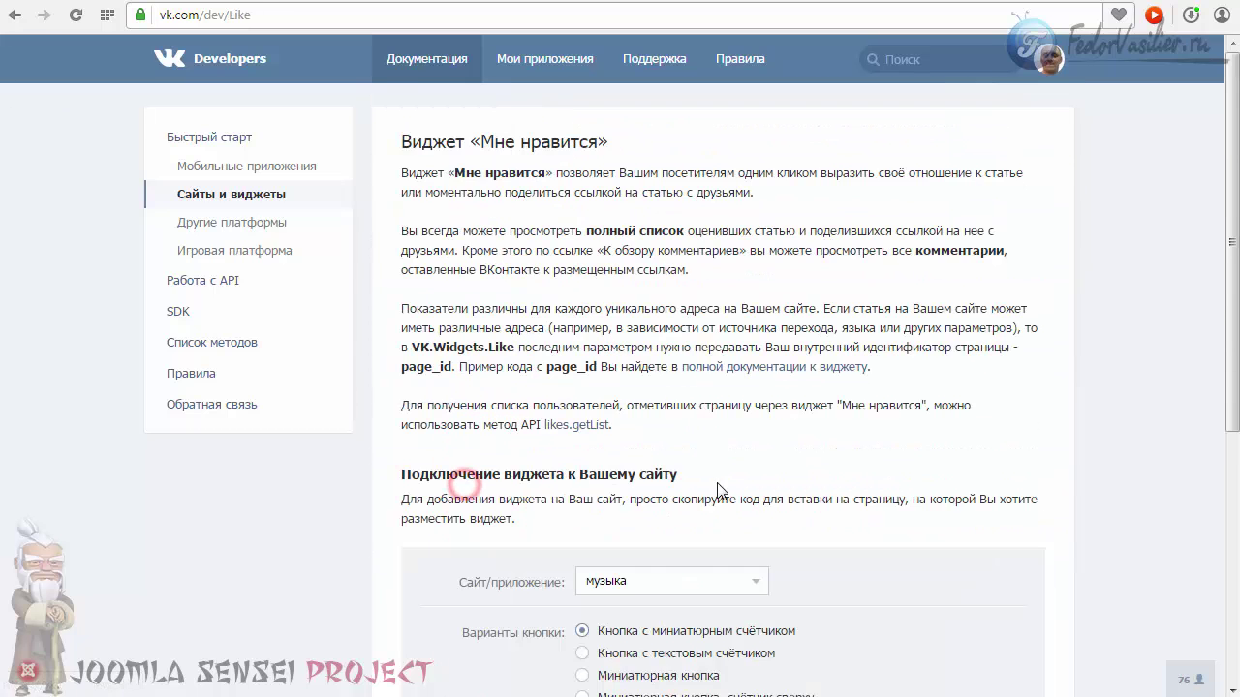
Choose Подключить новый сайт as the site/application for the «Мне нравится» widget.
{"action": "scroll", "coordinate": [930, 431], "scroll_direction": "down", "scroll_amount": 3}
{"action": "scroll", "coordinate": [927, 429], "scroll_direction": "down", "scroll_amount": 4}
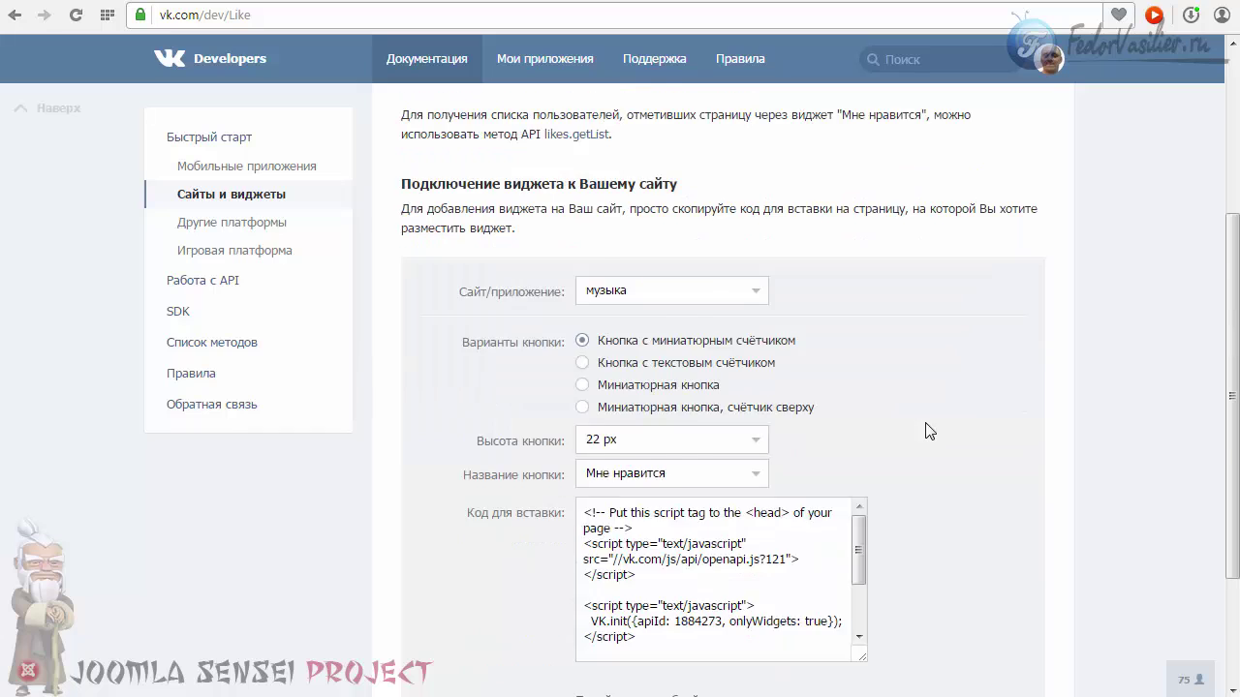
{"action": "left_click", "coordinate": [760, 198]}
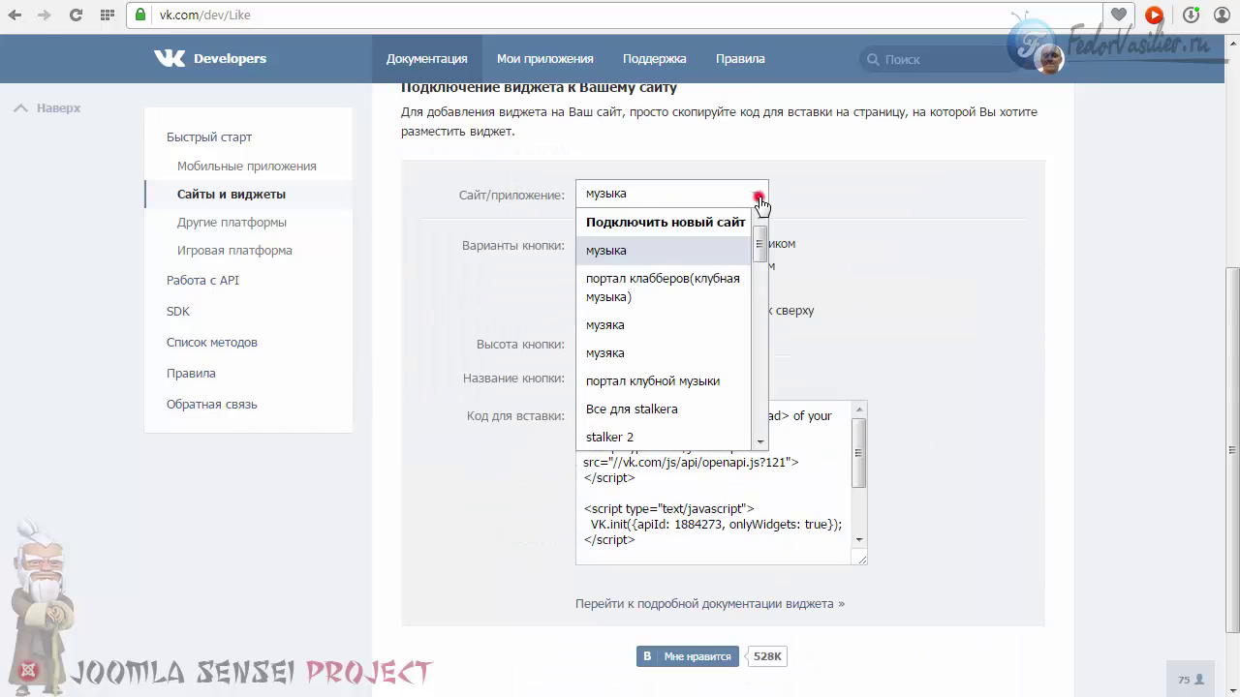
{"action": "left_click", "coordinate": [664, 223]}
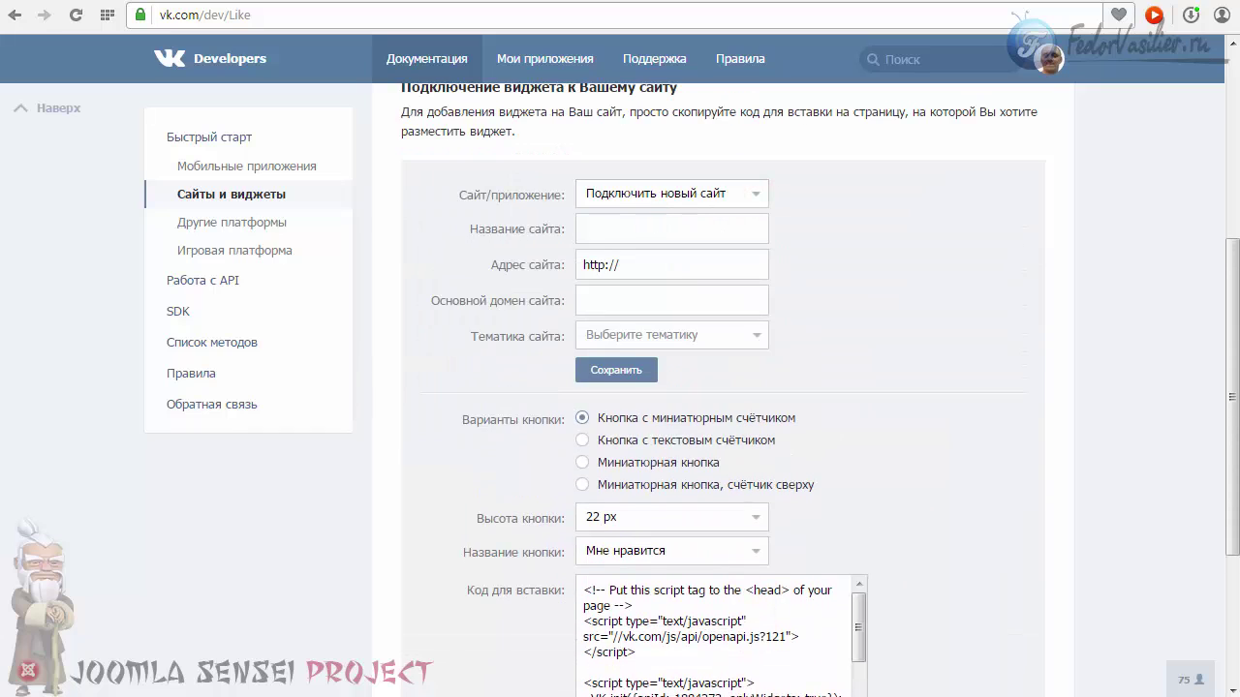
{"action": "left_click", "coordinate": [614, 224]}
{"action": "left_click", "coordinate": [642, 263]}
{"action": "left_click", "coordinate": [639, 263]}
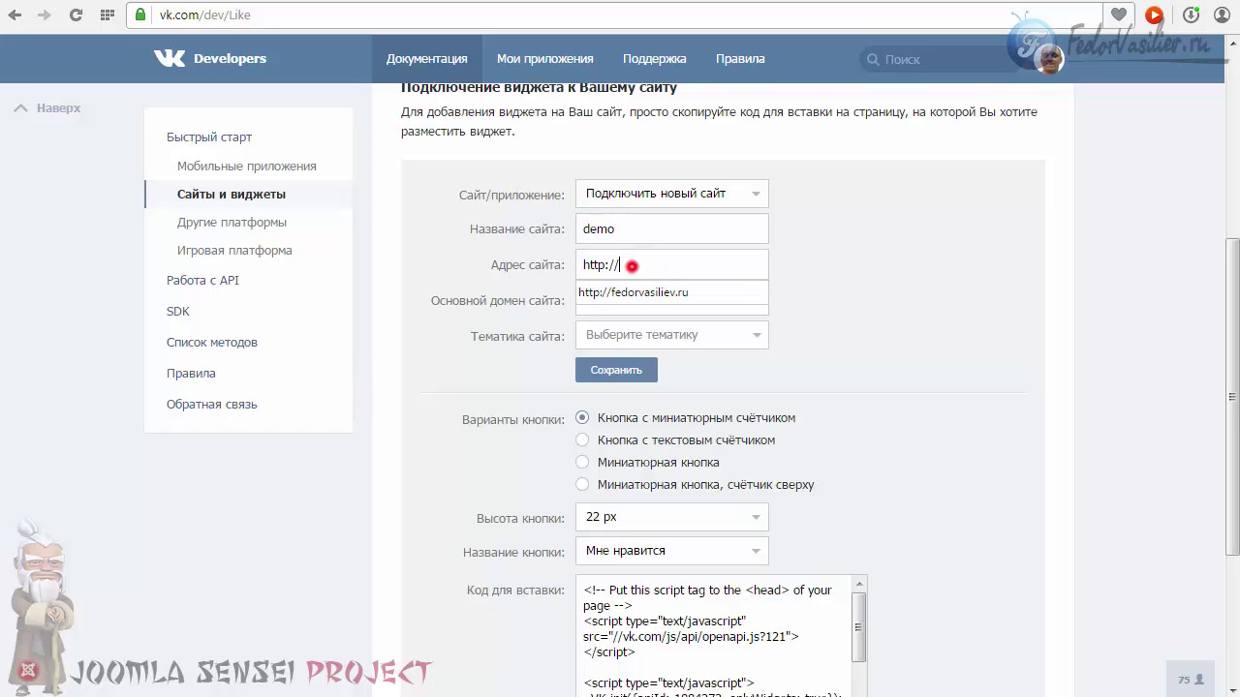
{"action": "left_click", "coordinate": [633, 266]}
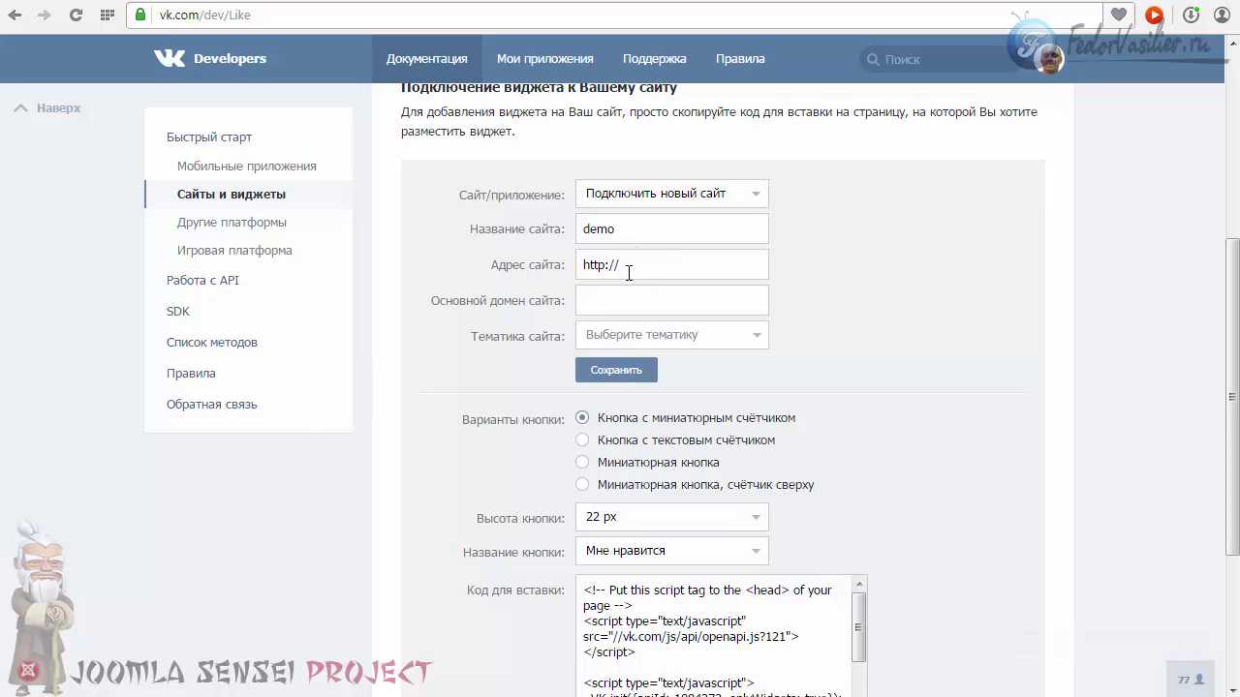
{"action": "left_click", "coordinate": [632, 267]}
{"action": "right_click", "coordinate": [659, 267]}
{"action": "left_click", "coordinate": [663, 369]}
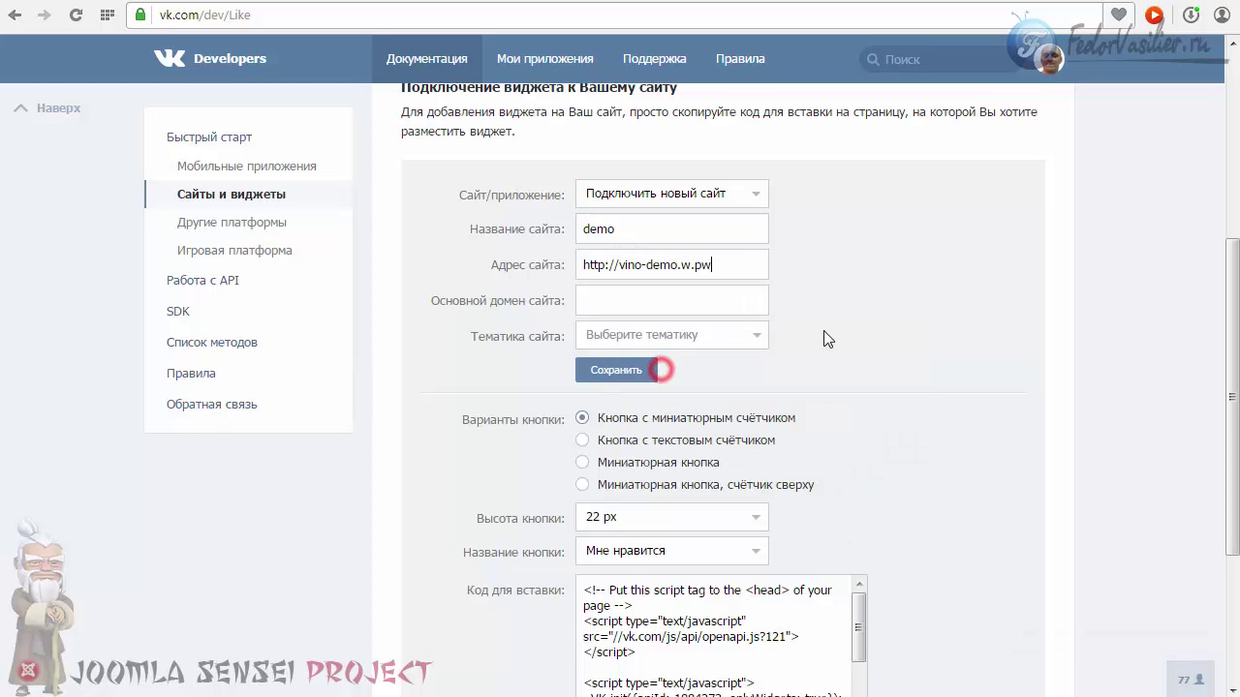
Copy vino-demo.w.pw from the site address into the Основной домен сайта field.
{"action": "left_click_drag", "start_coordinate": [668, 263], "coordinate": [620, 264]}
{"action": "right_click", "coordinate": [625, 266]}
{"action": "left_click", "coordinate": [678, 352]}
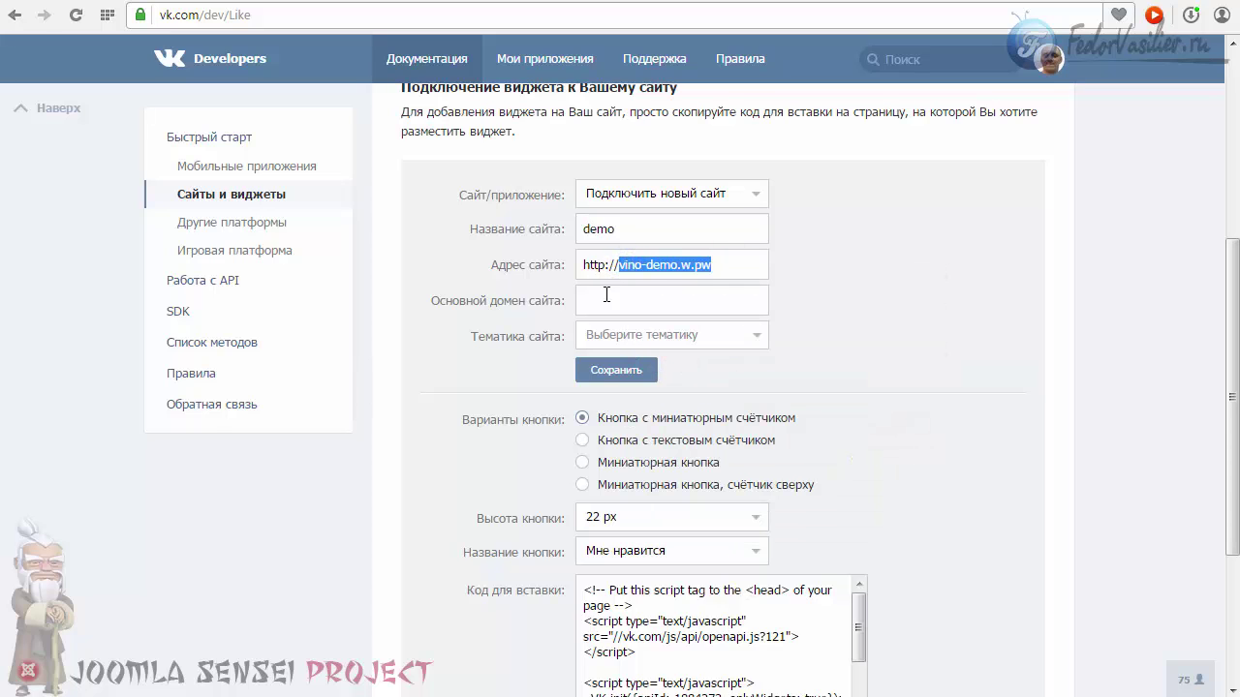
{"action": "right_click", "coordinate": [600, 299]}
{"action": "left_click", "coordinate": [663, 408]}
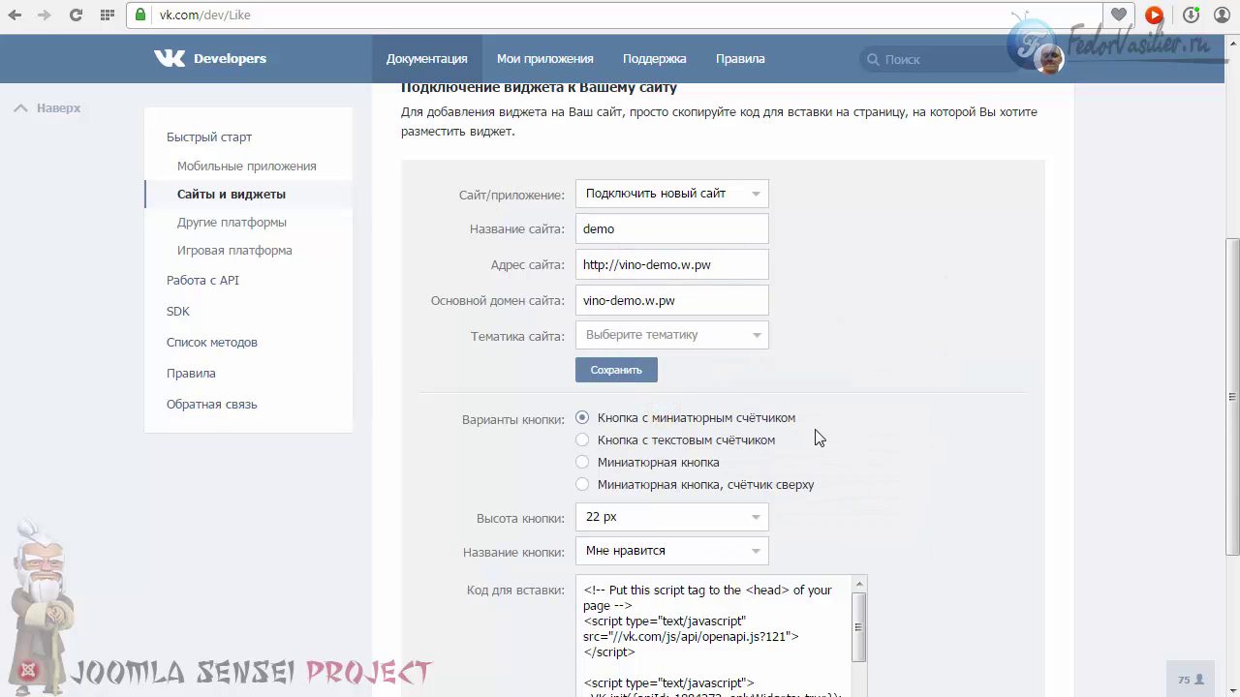
Set the site's theme to Бизнес and save the new site, submitting the verification code from the picture.
{"action": "left_click", "coordinate": [678, 334]}
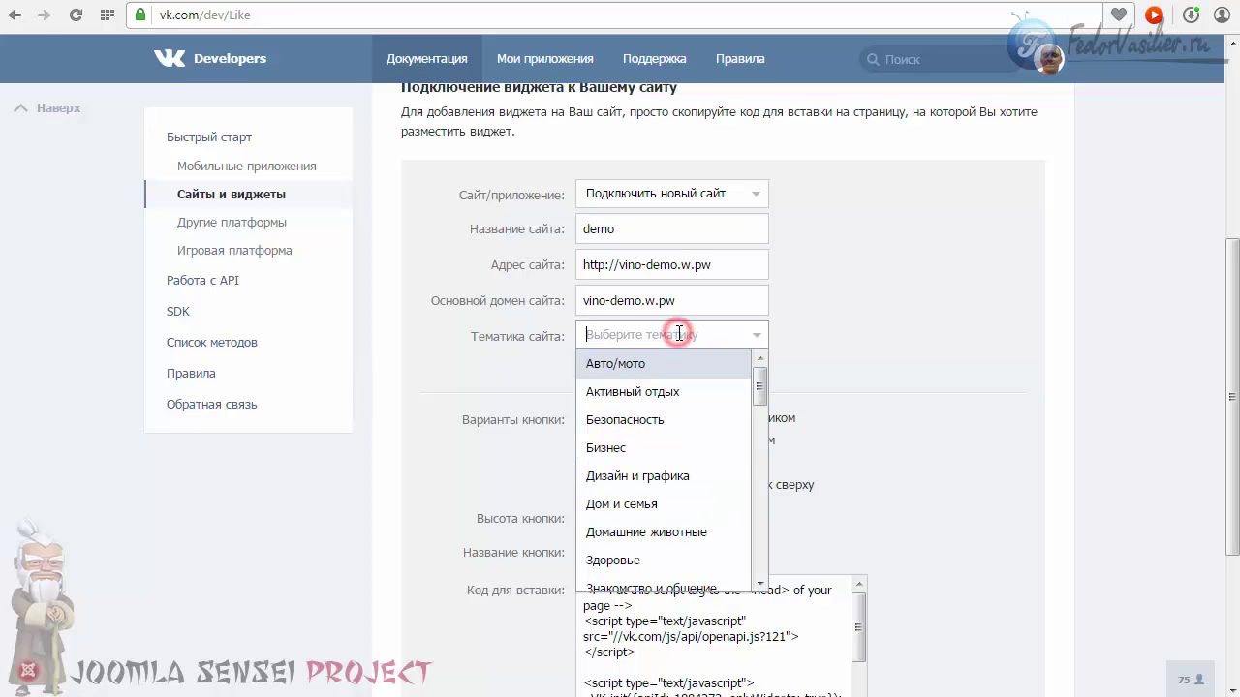
{"action": "left_click", "coordinate": [625, 442]}
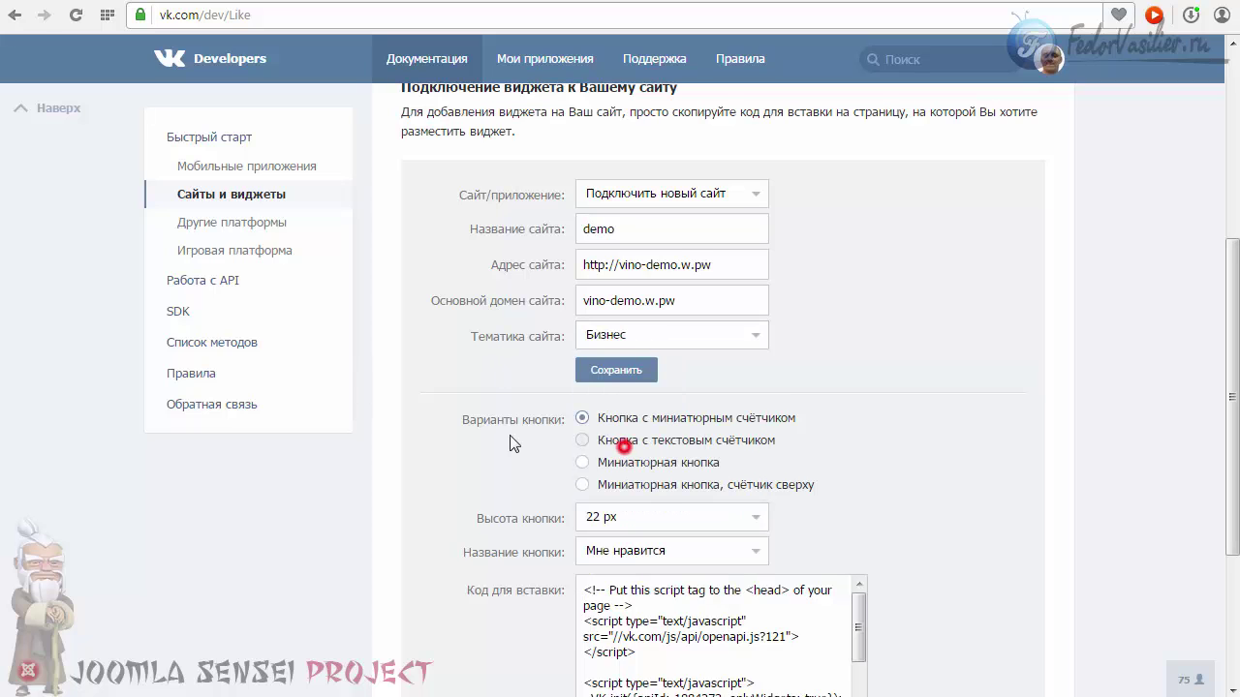
{"action": "left_click", "coordinate": [604, 372]}
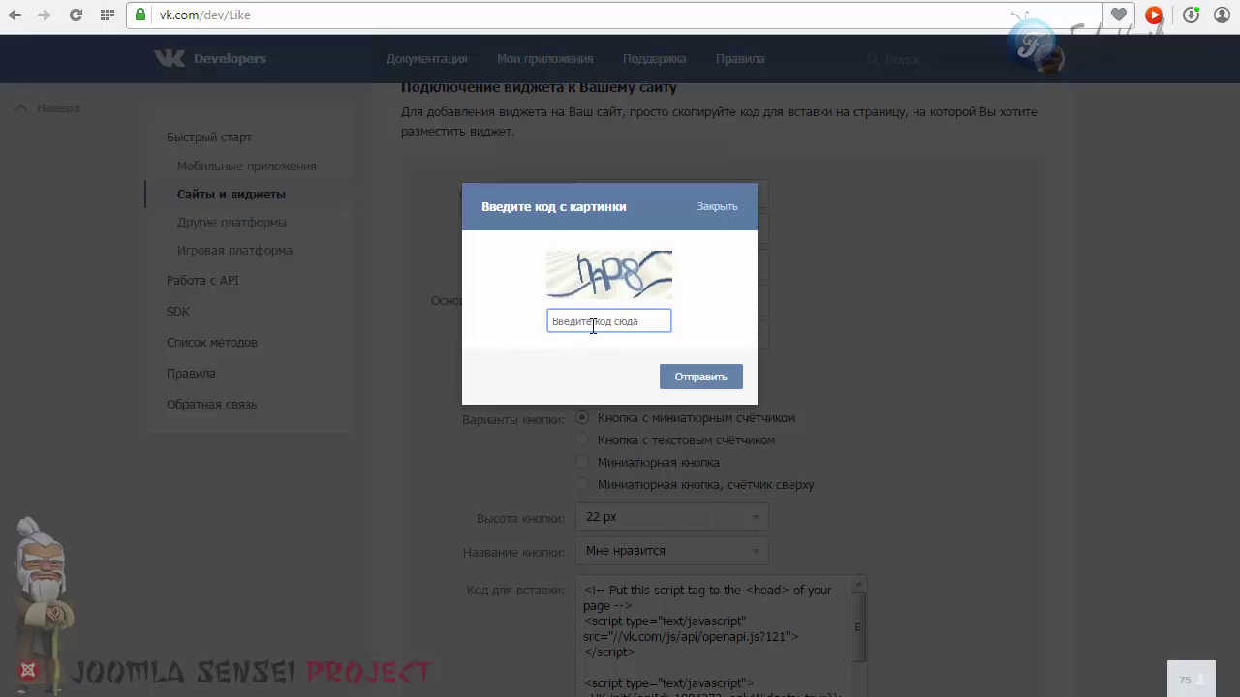
{"action": "type", "text": "hhp8"}
{"action": "left_click", "coordinate": [722, 377]}
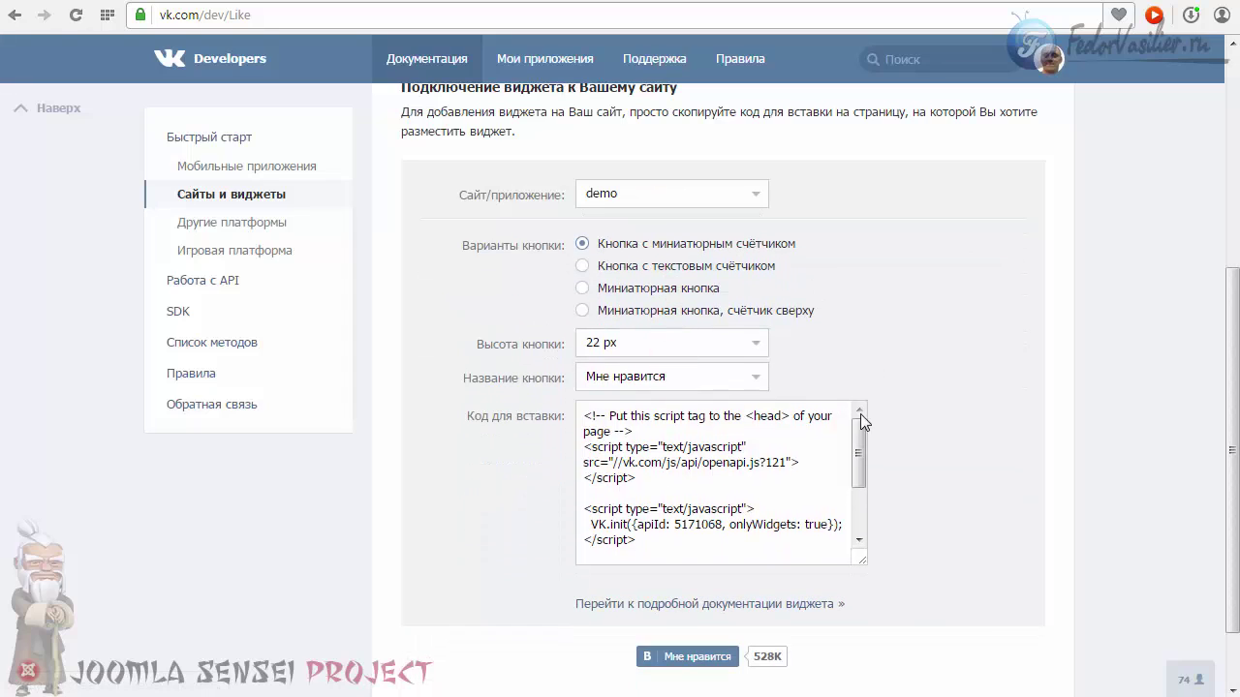
Copy the apiId number from the VK.init line of the demo site's widget embed code.
{"action": "left_click", "coordinate": [857, 465]}
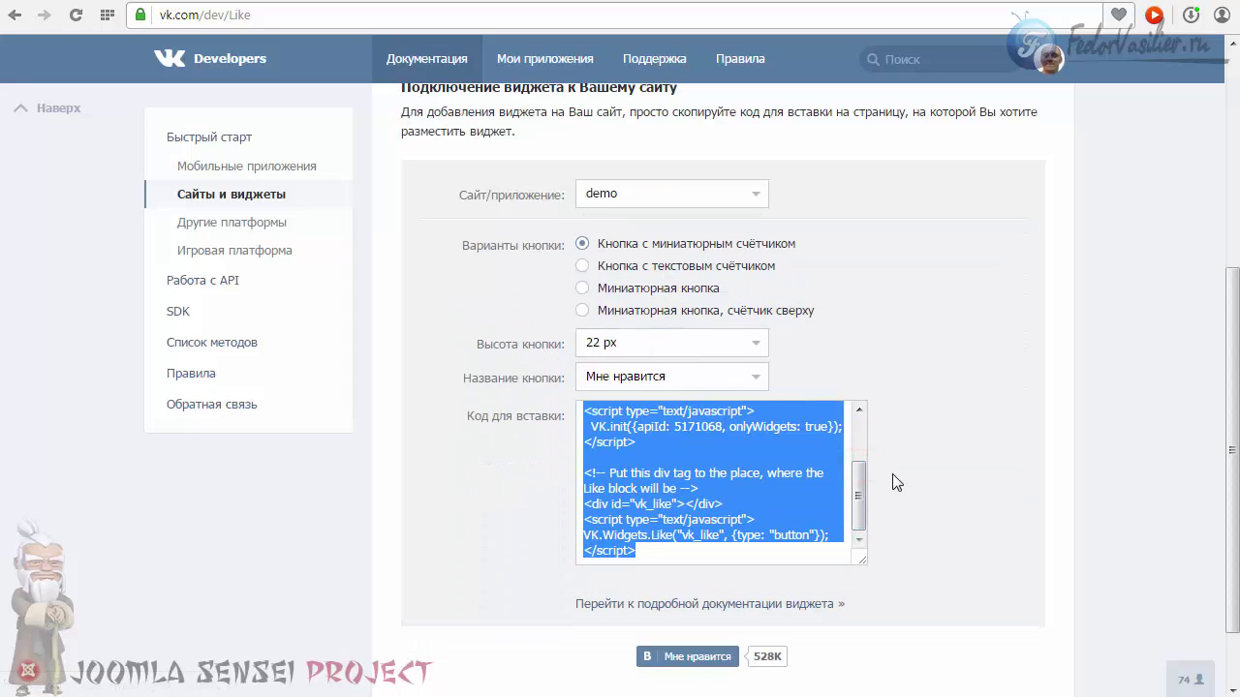
{"action": "left_click", "coordinate": [784, 547]}
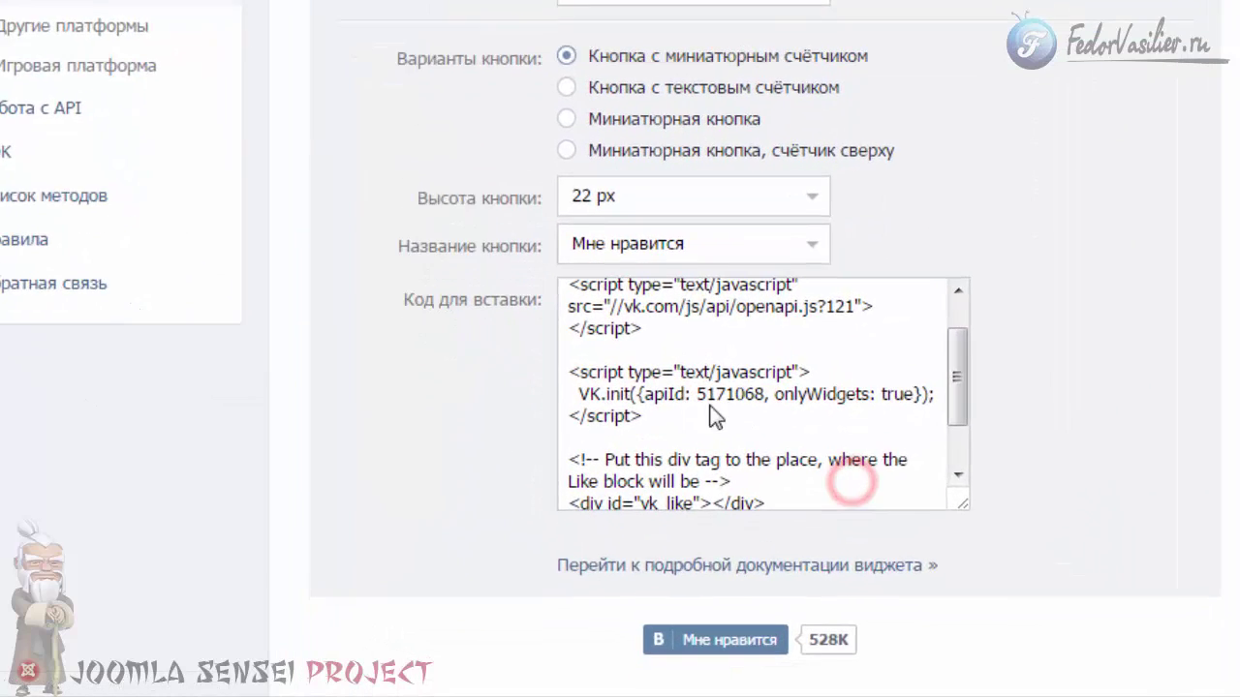
{"action": "left_click_drag", "start_coordinate": [642, 395], "coordinate": [682, 397]}
{"action": "mouse_move", "coordinate": [698, 319]}
{"action": "left_mouse_down"}
{"action": "mouse_move", "coordinate": [659, 319]}
{"action": "mouse_move", "coordinate": [717, 319]}
{"action": "left_mouse_up"}
{"action": "left_click", "coordinate": [757, 316]}
{"action": "double_click", "coordinate": [796, 319]}
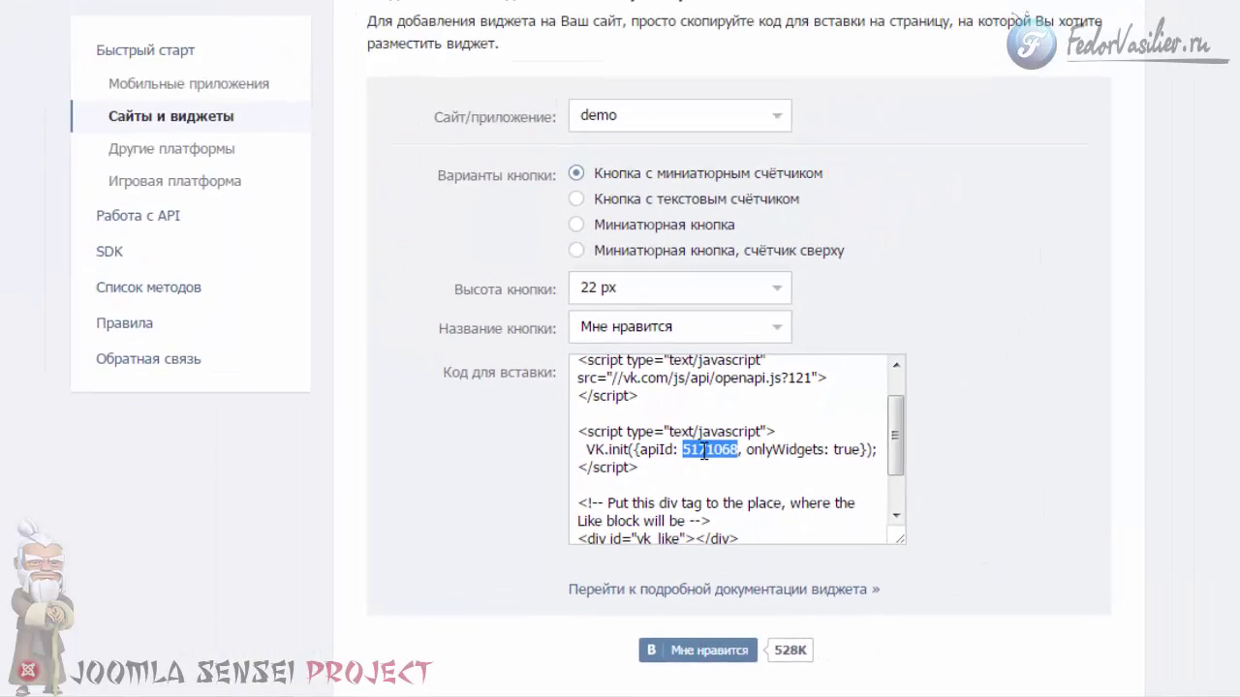
{"action": "right_click", "coordinate": [704, 453]}
{"action": "left_click", "coordinate": [794, 453]}
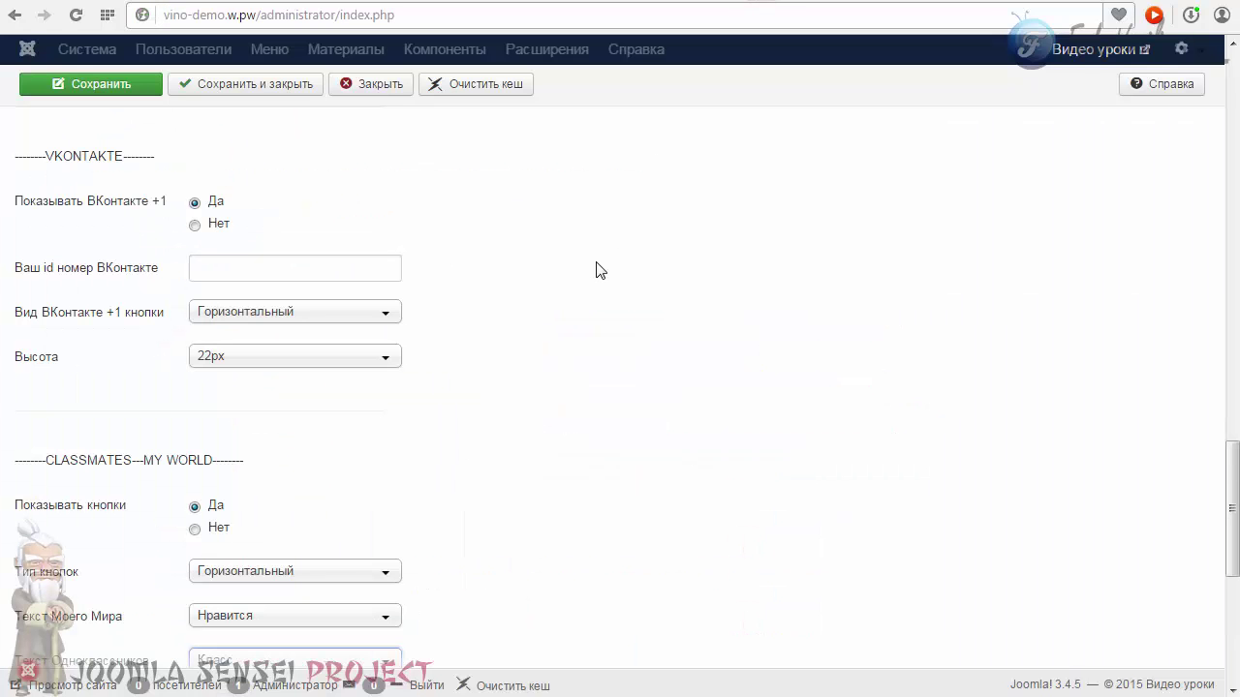
Switch back to the Joomla plugin settings, paste the copied apiId into Ваш id номер ВКонтакте and save.
{"action": "mouse_move", "coordinate": [39, 273]}
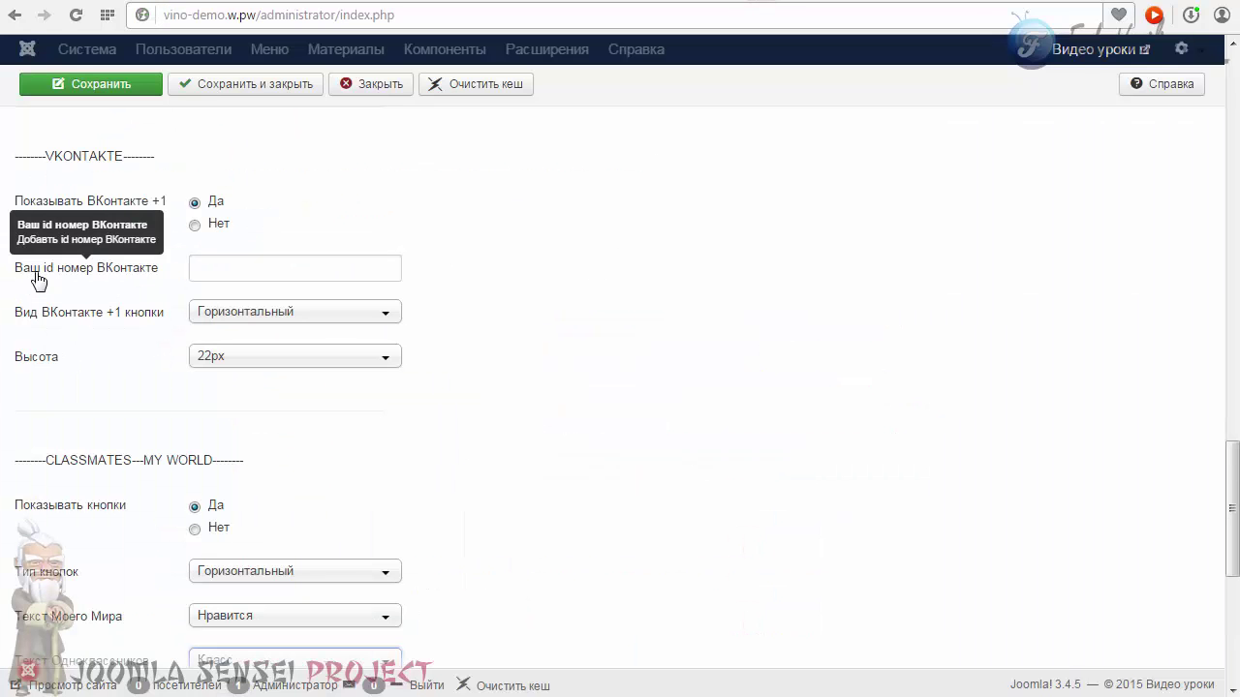
{"action": "right_click", "coordinate": [191, 268]}
{"action": "left_click", "coordinate": [264, 371]}
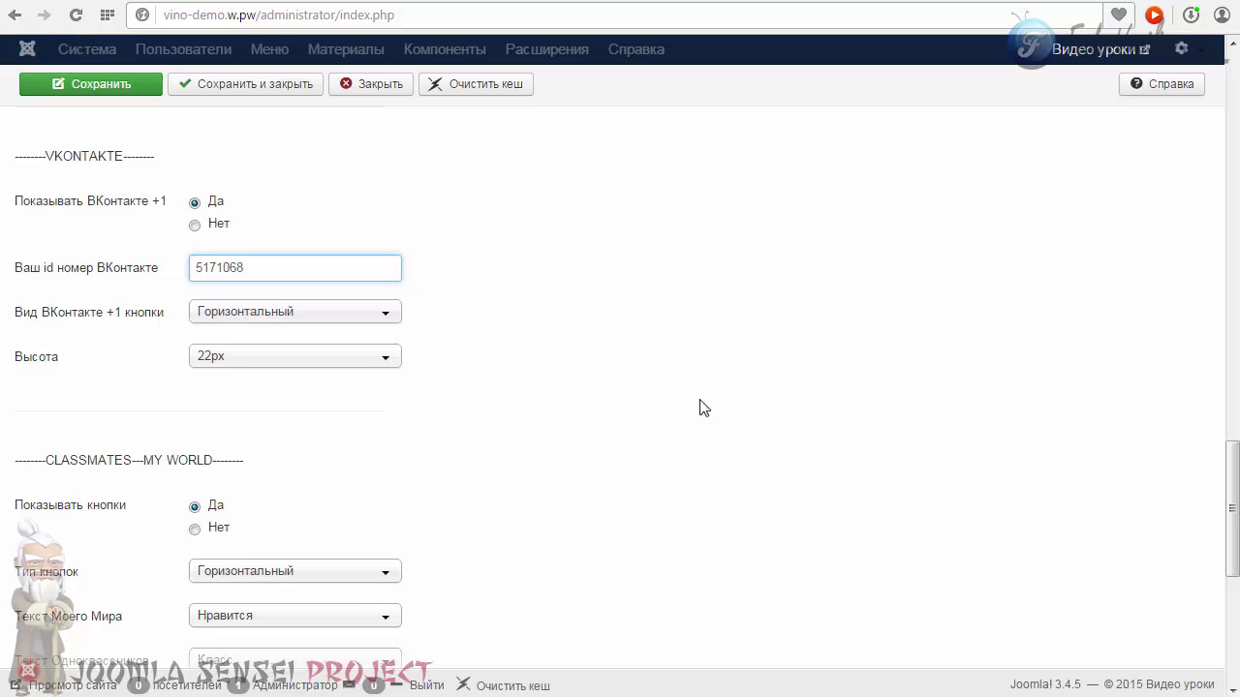
{"action": "left_click", "coordinate": [102, 98]}
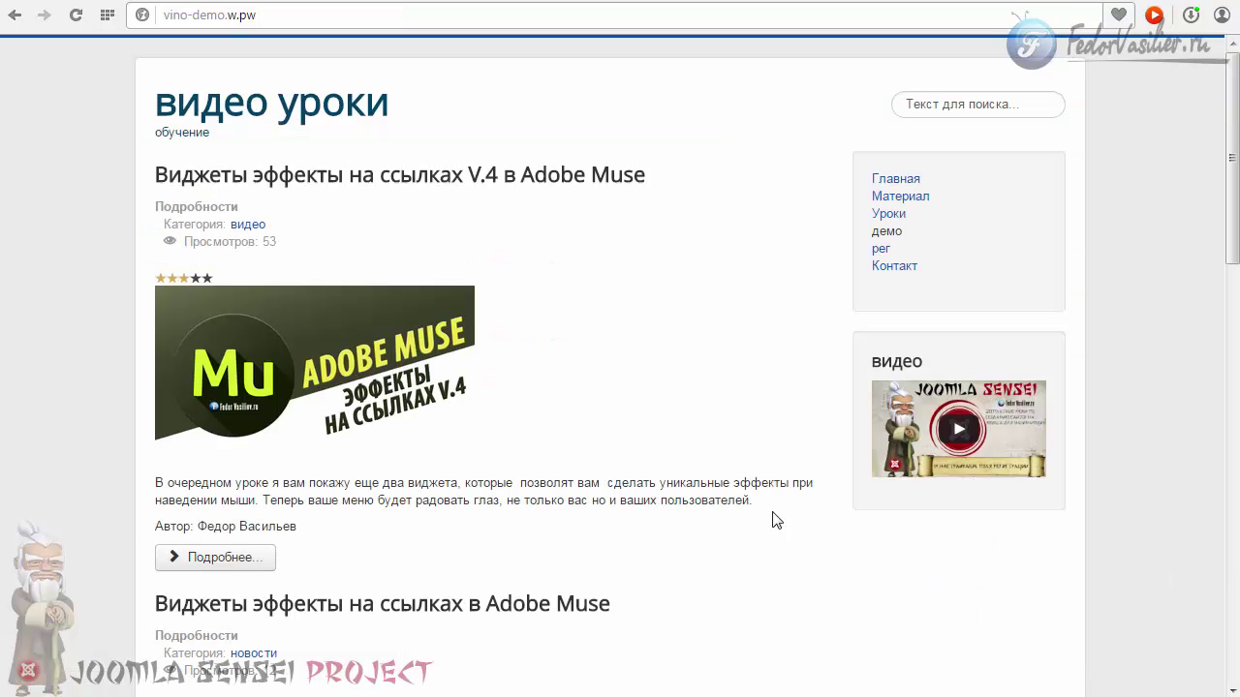
Open the full article «Виджеты эффекты на ссылках V.4 в Adobe Muse» on the site and examine its social buttons.
{"action": "left_click", "coordinate": [213, 571]}
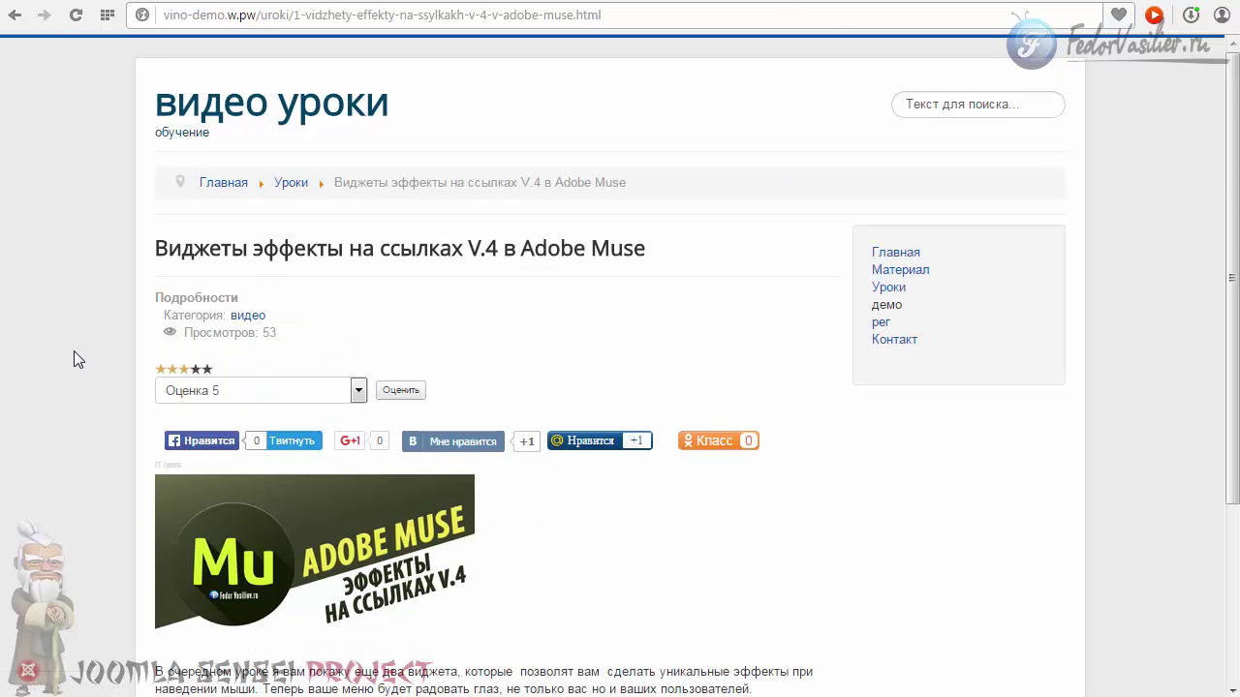
{"action": "scroll", "coordinate": [74, 350], "scroll_direction": "down", "scroll_amount": 2}
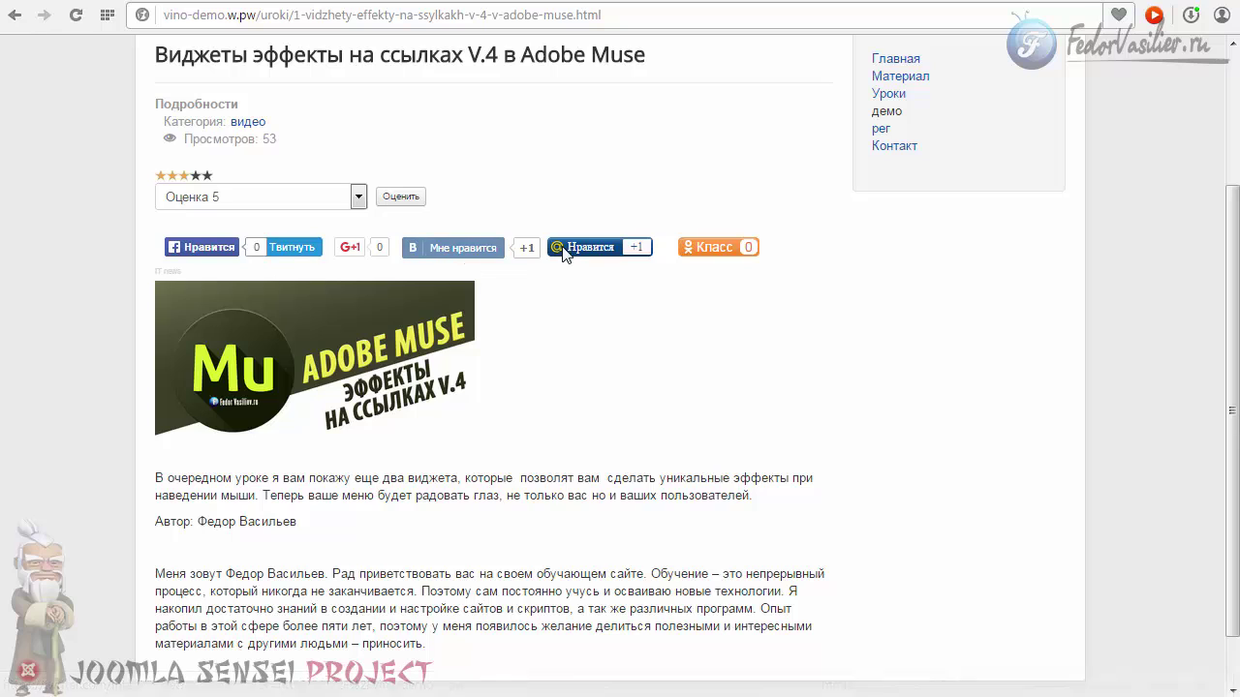
{"action": "scroll", "coordinate": [565, 254], "scroll_direction": "down", "scroll_amount": 1}
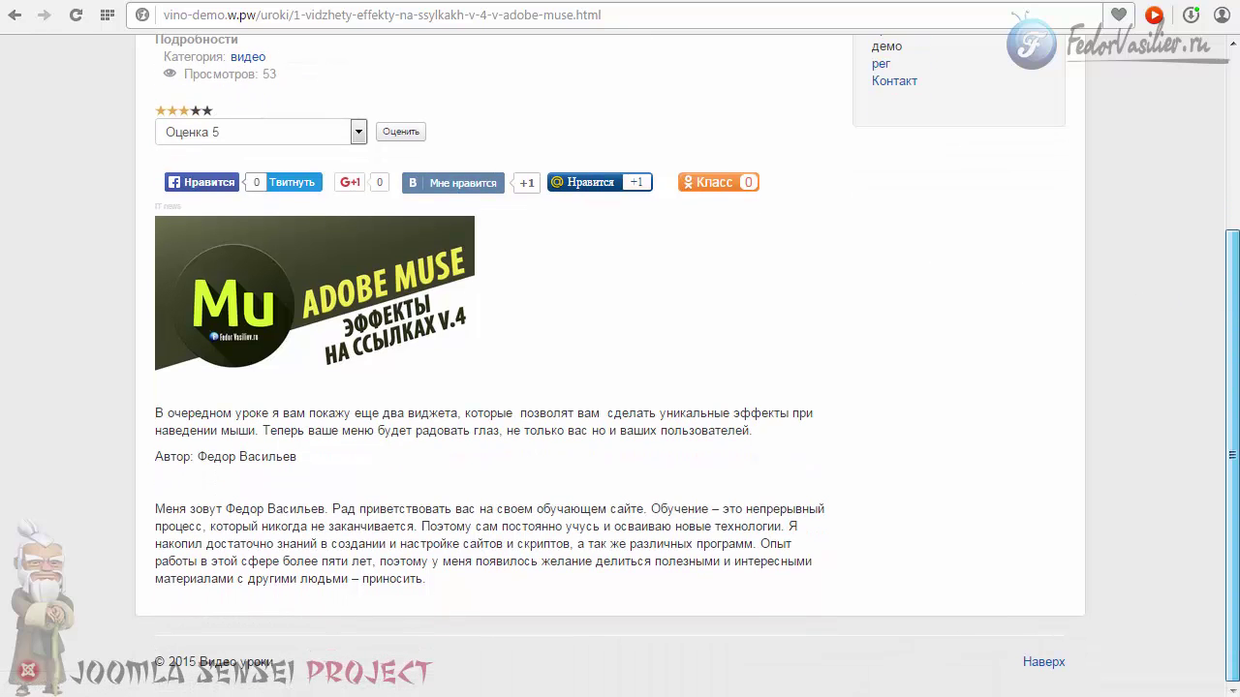
{"action": "scroll", "coordinate": [412, 335], "scroll_direction": "up", "scroll_amount": 1}
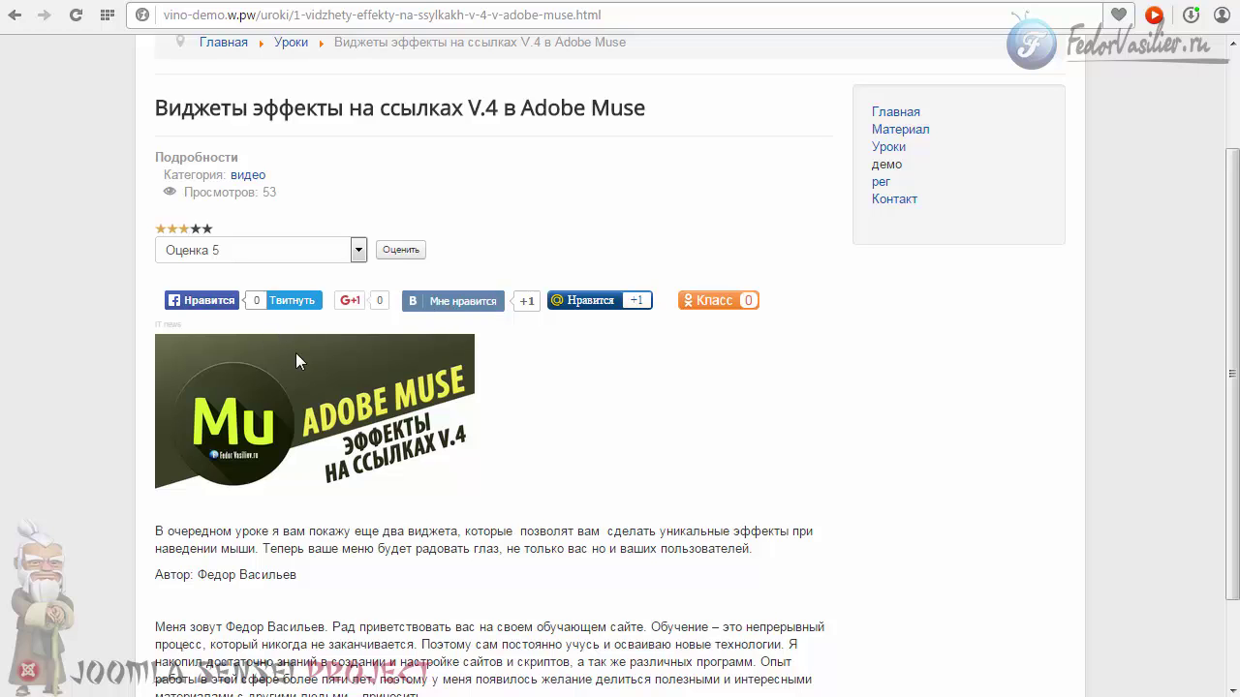
Set Надпись кнопки for the Facebook like button to Рекомендую in the plugin settings, save, and reload the article.
{"action": "left_click", "coordinate": [777, 2]}
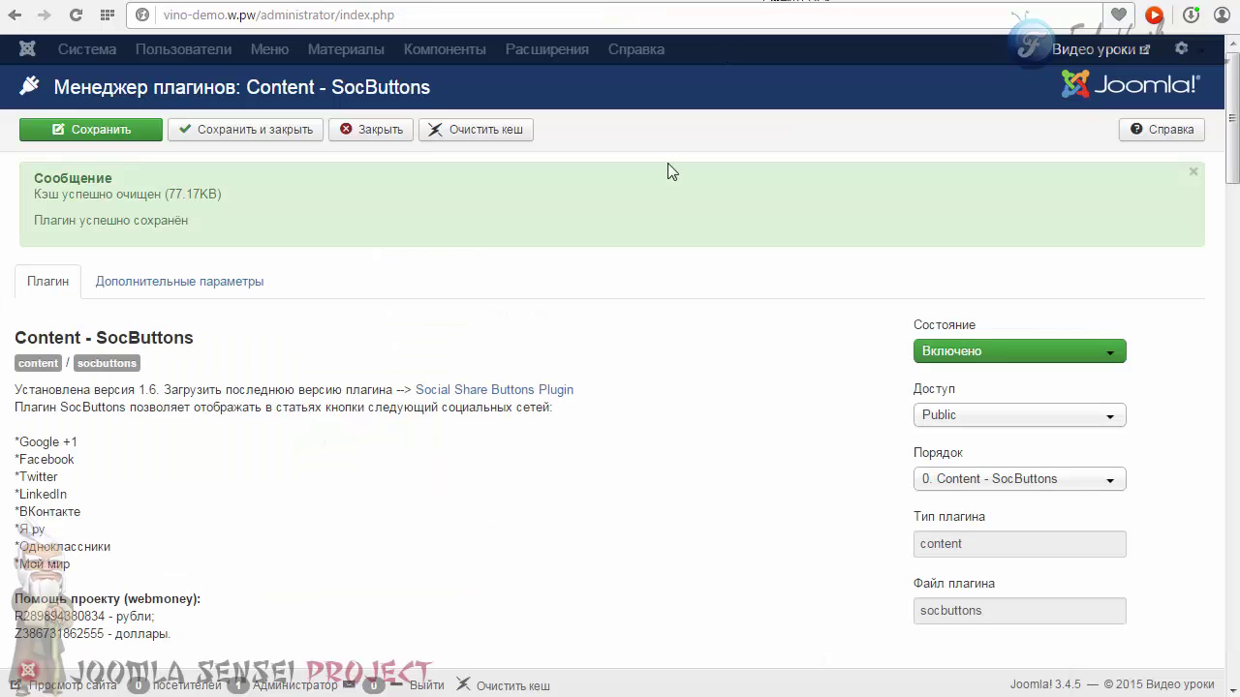
{"action": "scroll", "coordinate": [504, 387], "scroll_direction": "down", "scroll_amount": 6}
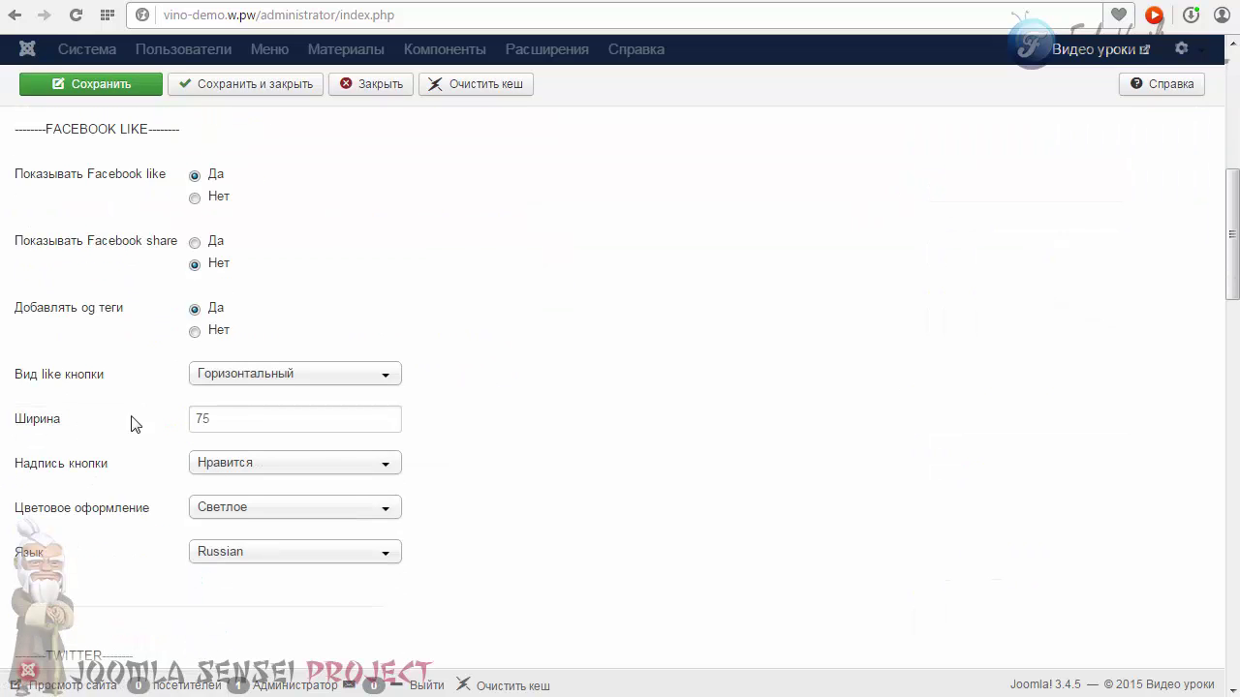
{"action": "left_click", "coordinate": [244, 467]}
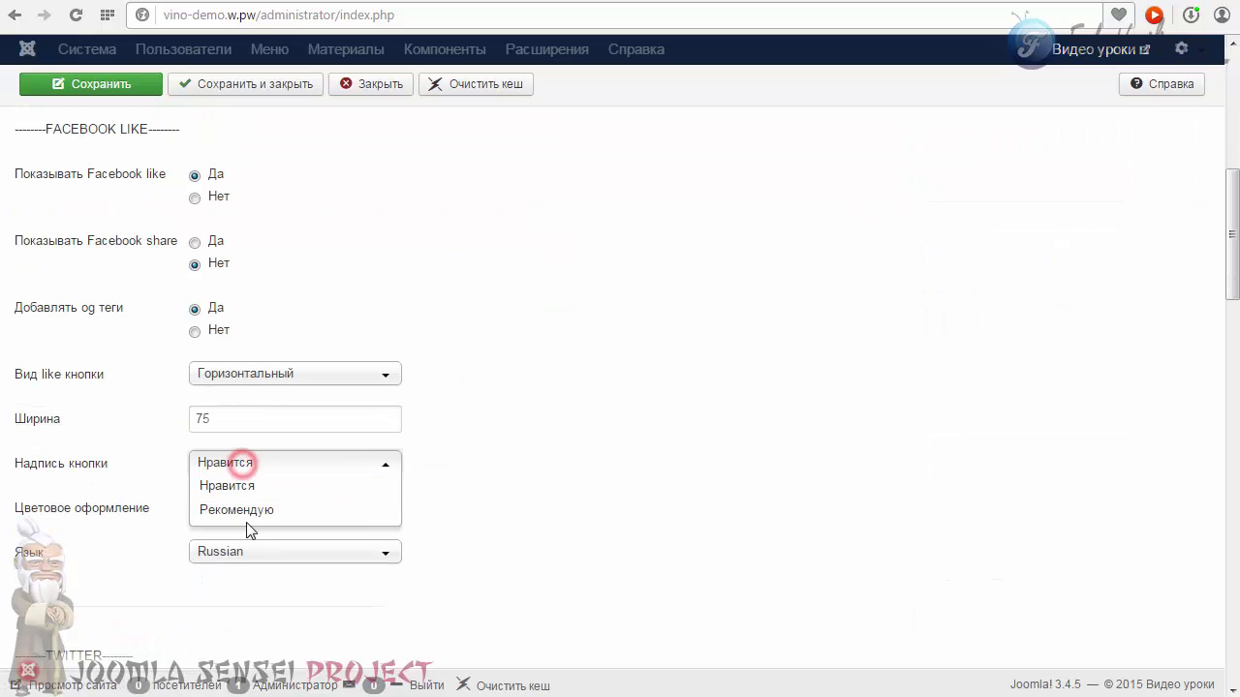
{"action": "left_click", "coordinate": [244, 511]}
{"action": "left_click", "coordinate": [83, 83]}
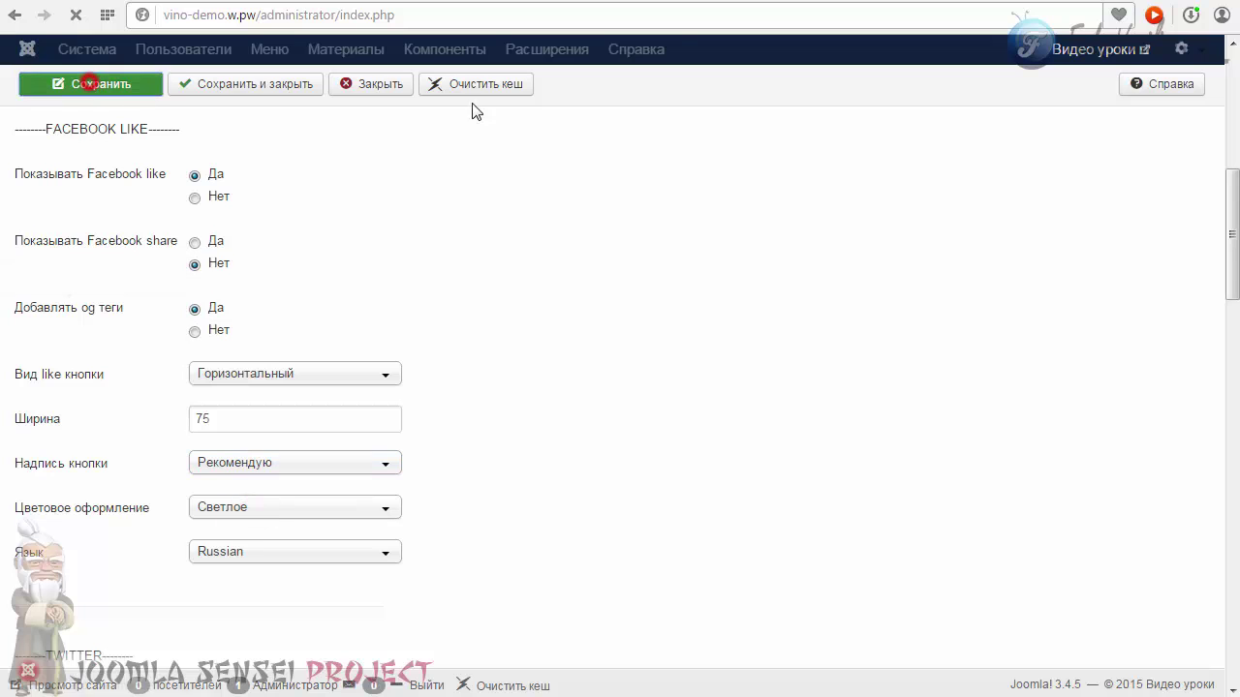
{"action": "left_click", "coordinate": [692, 4]}
{"action": "left_click", "coordinate": [79, 15]}
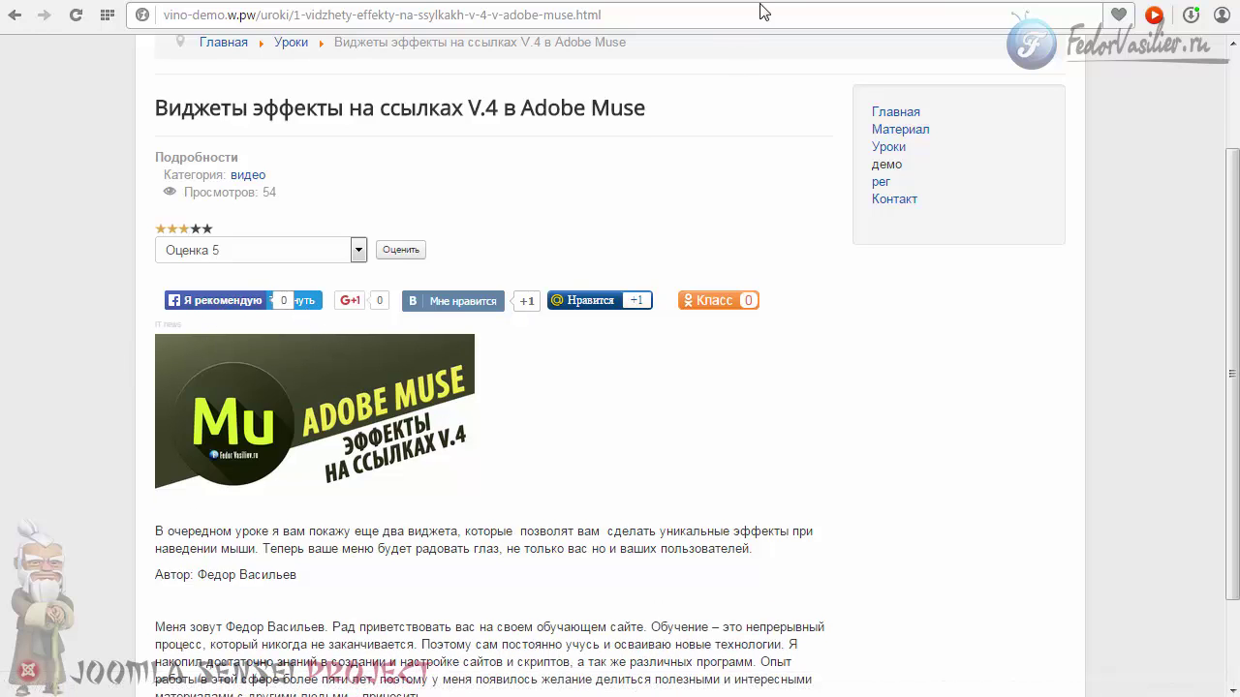
Set the Facebook like button's Ширина to 110 in the plugin settings and save the plugin.
{"action": "key", "text": "ctrl+Tab"}
{"action": "scroll", "coordinate": [528, 254], "scroll_direction": "down", "scroll_amount": 5}
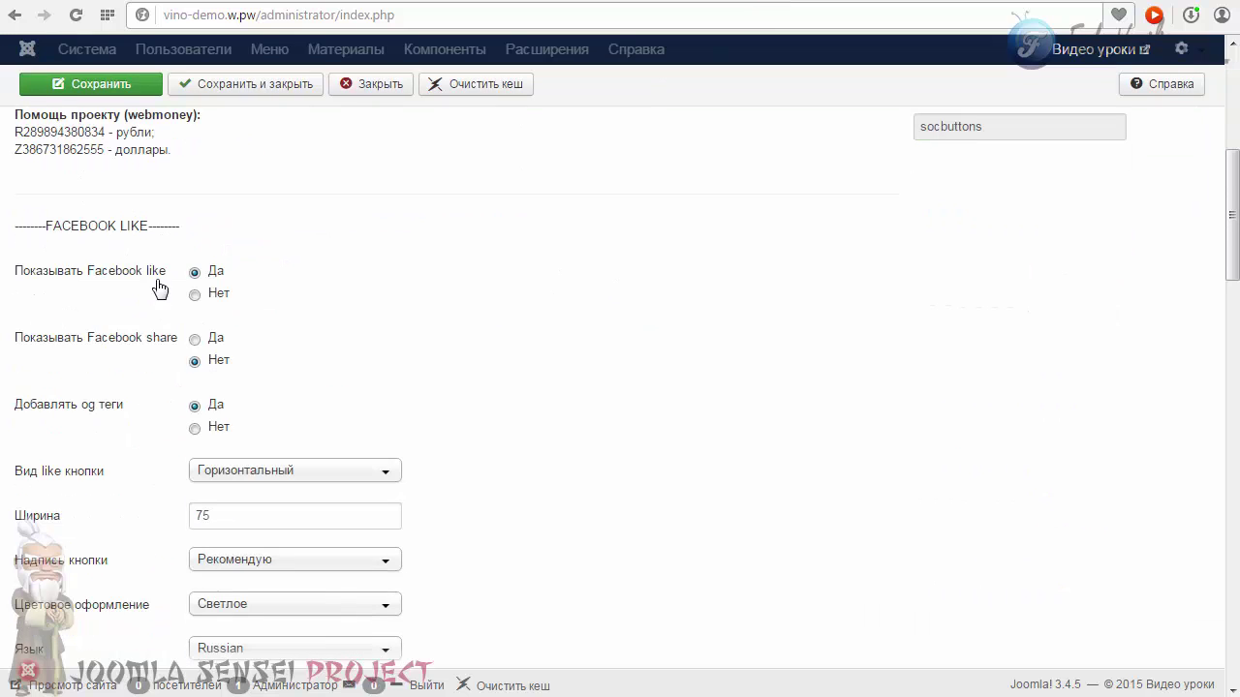
{"action": "scroll", "coordinate": [437, 236], "scroll_direction": "down", "scroll_amount": 2}
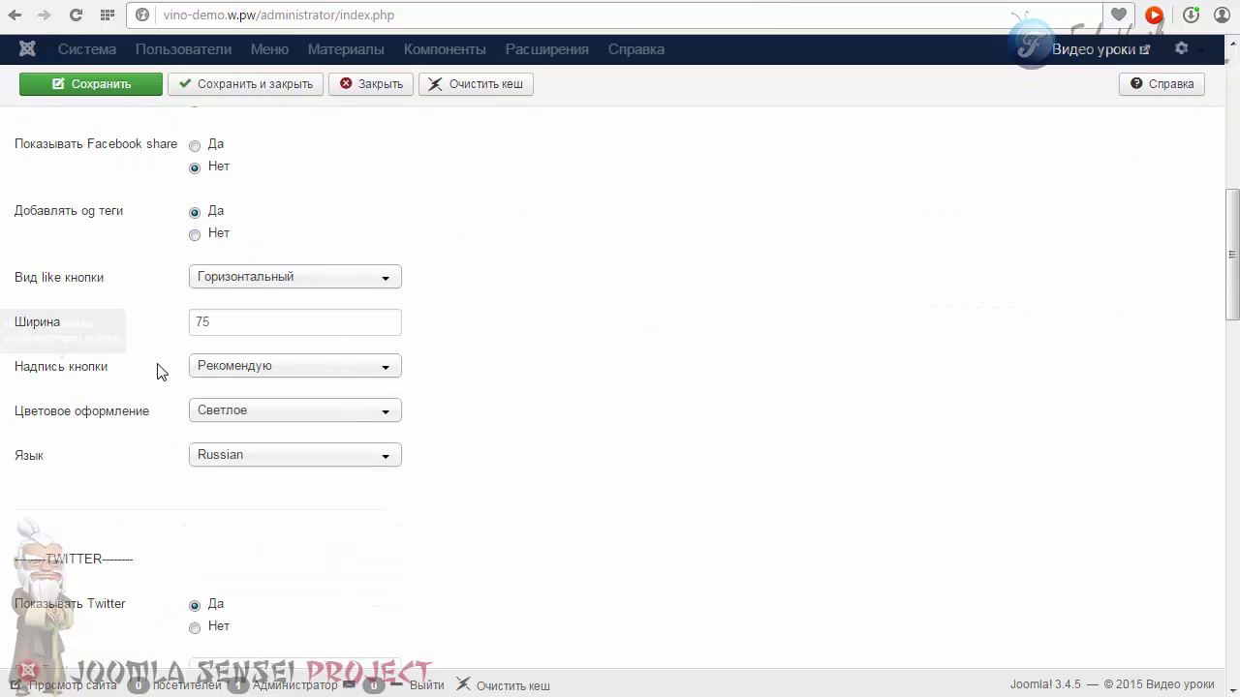
{"action": "scroll", "coordinate": [165, 349], "scroll_direction": "down", "scroll_amount": 2}
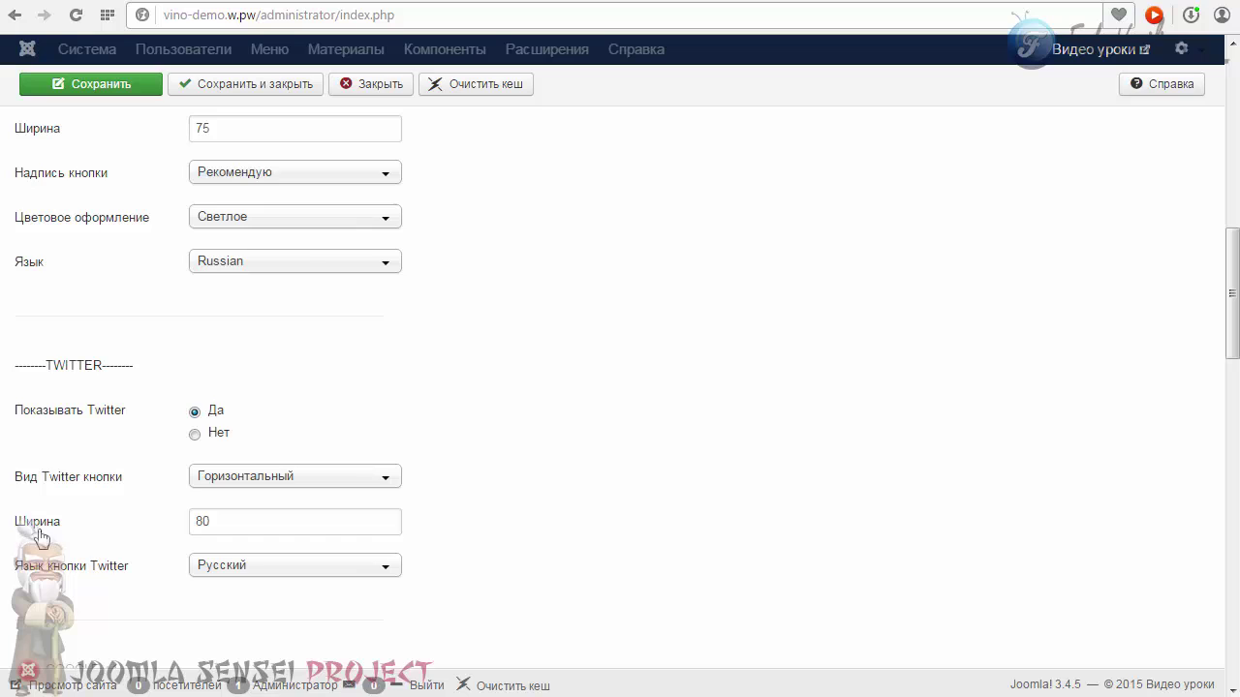
{"action": "scroll", "coordinate": [489, 380], "scroll_direction": "up", "scroll_amount": 2}
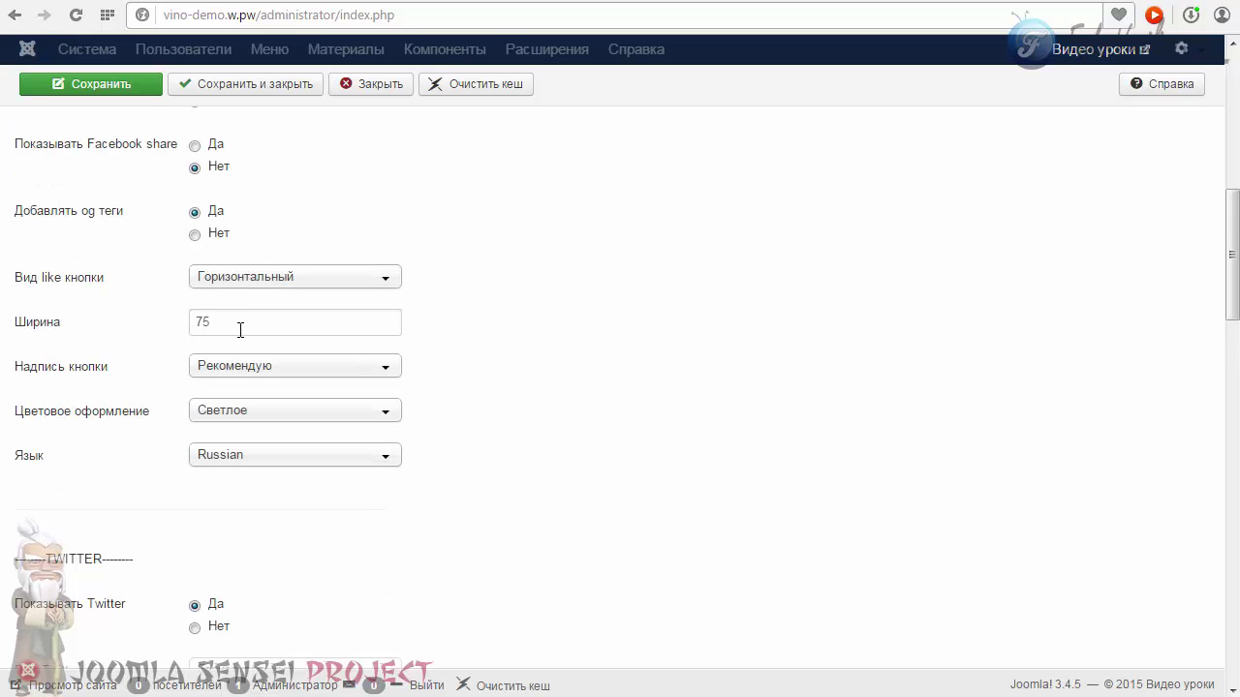
{"action": "double_click", "coordinate": [204, 322]}
{"action": "type", "text": "110"}
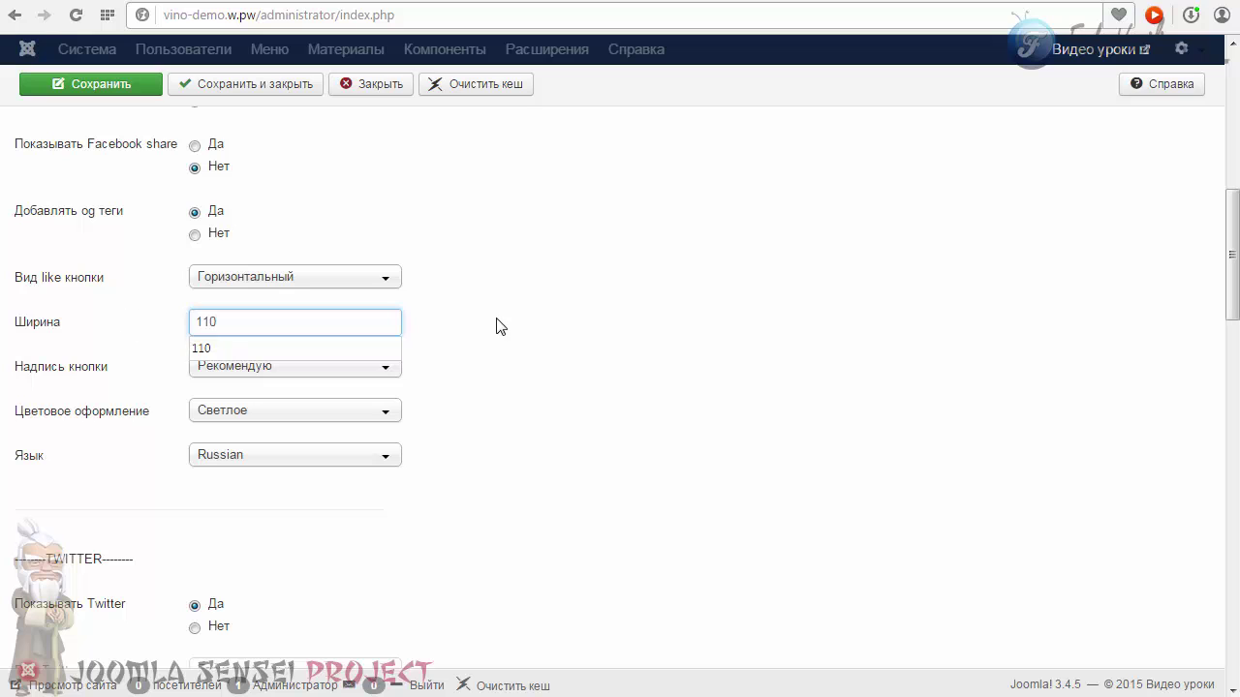
{"action": "left_click", "coordinate": [490, 316]}
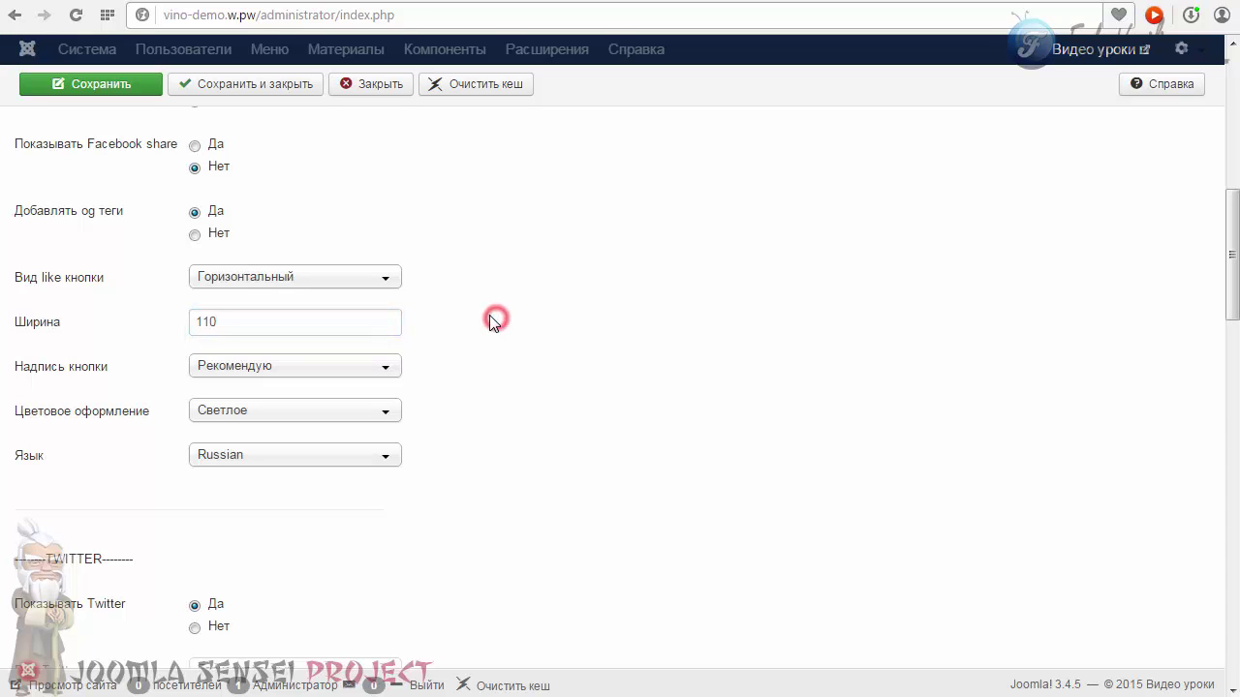
{"action": "scroll", "coordinate": [301, 330], "scroll_direction": "up", "scroll_amount": 1}
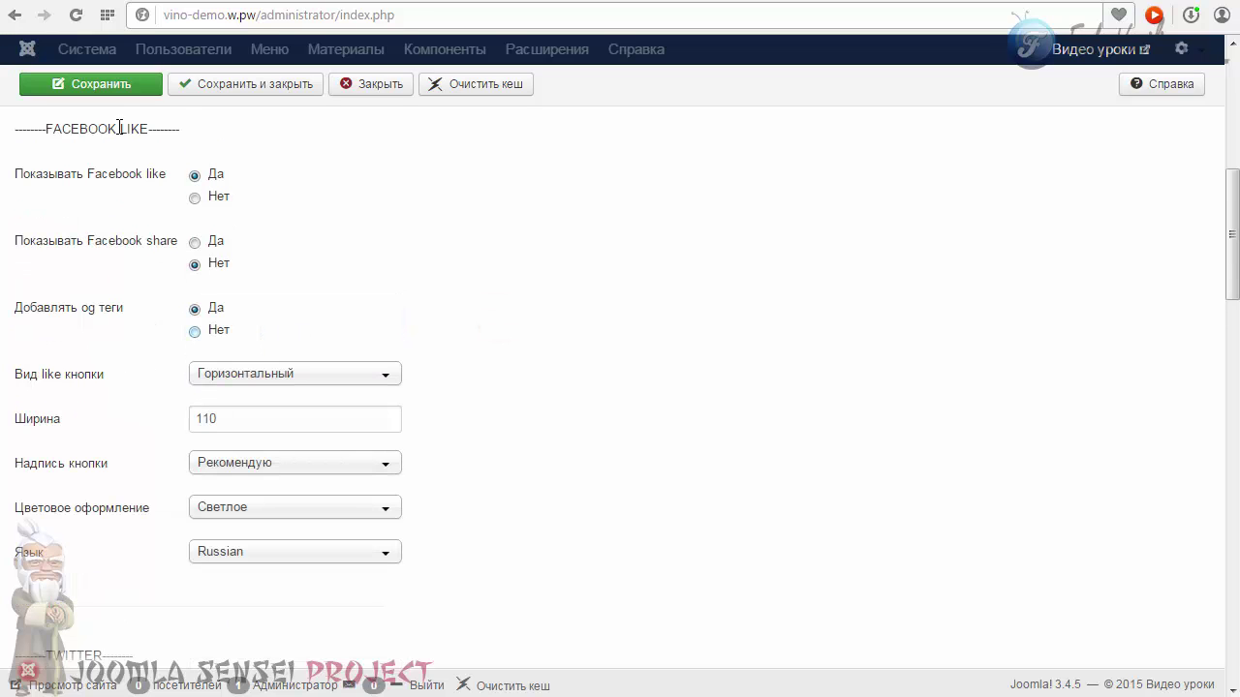
{"action": "left_click", "coordinate": [114, 85]}
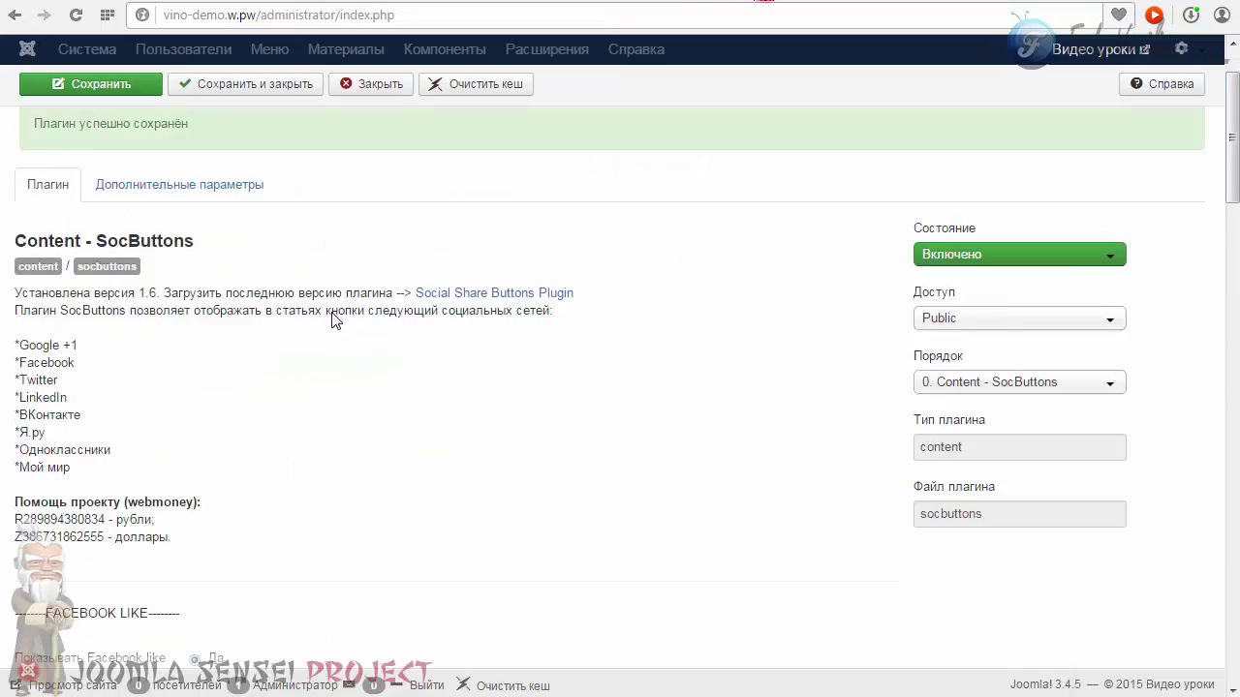
Widen the Facebook like button to 130, save the plugin, and reload the article to check the spacing.
{"action": "scroll", "coordinate": [339, 314], "scroll_direction": "down", "scroll_amount": 5}
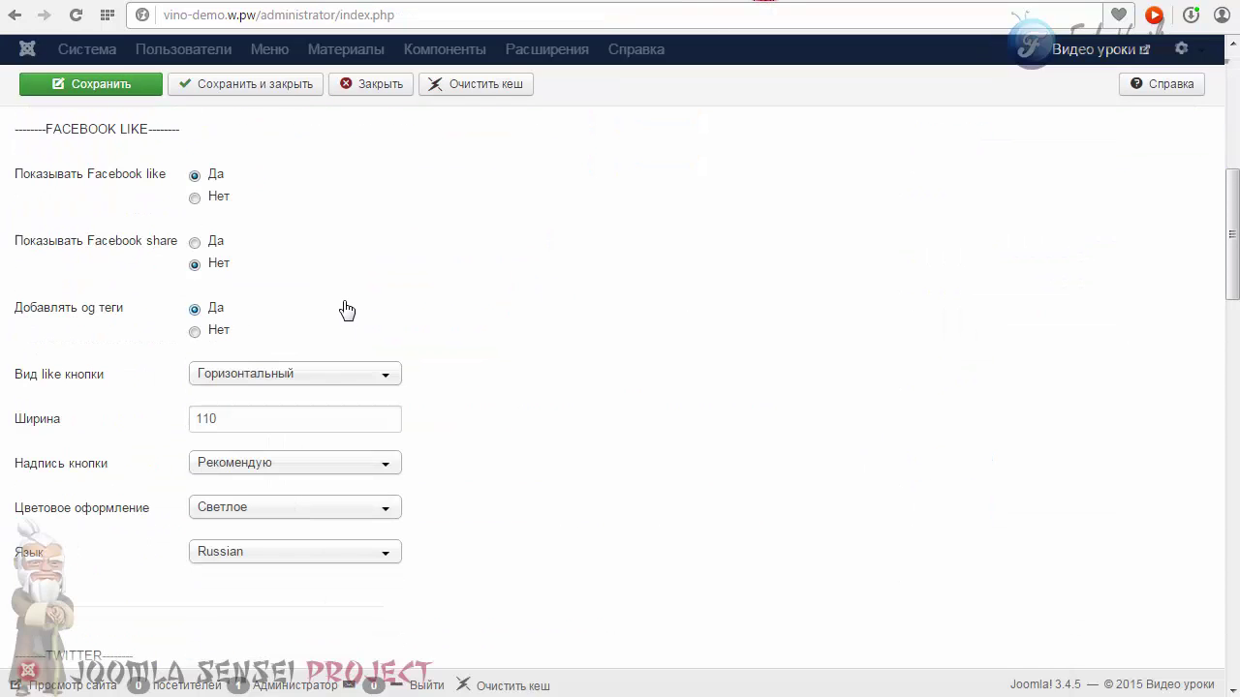
{"action": "left_click", "coordinate": [206, 418]}
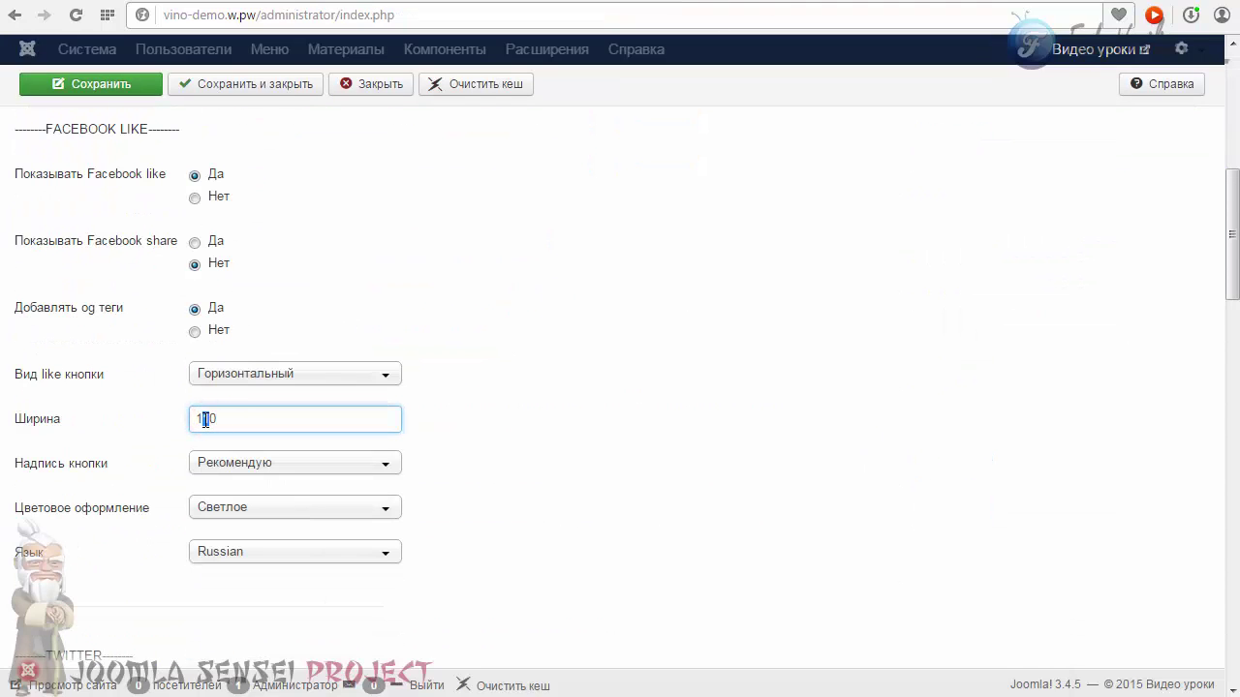
{"action": "type", "text": "3"}
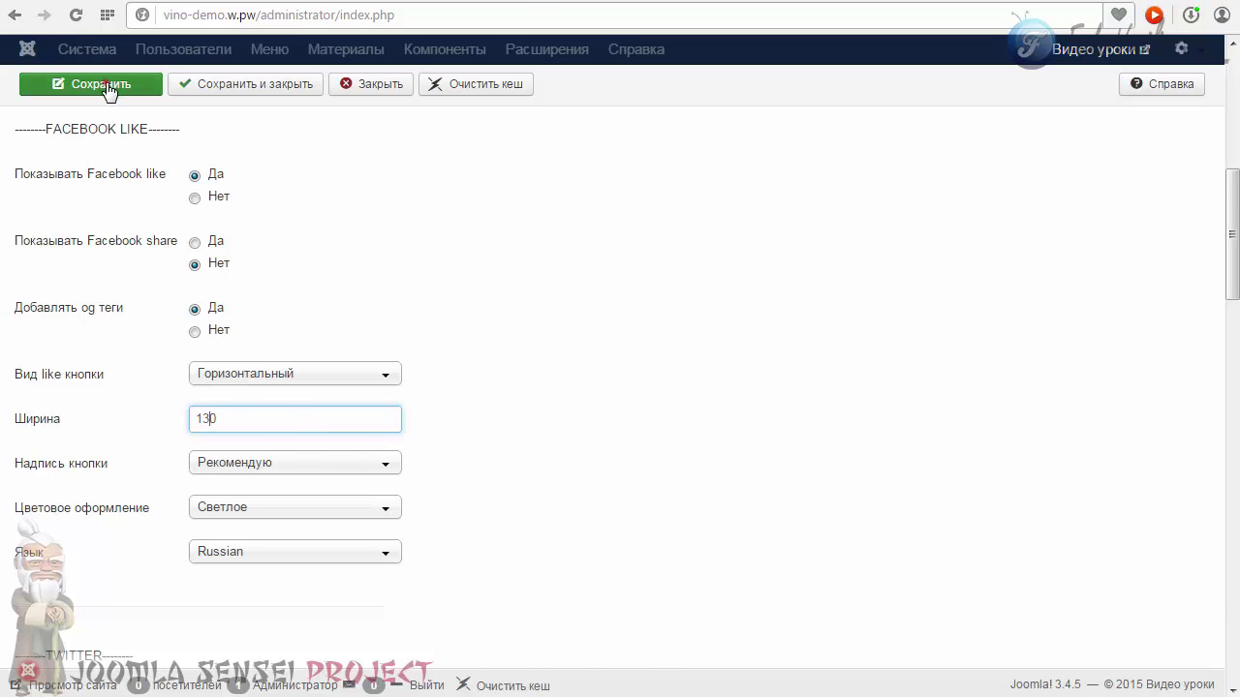
{"action": "left_click", "coordinate": [83, 84]}
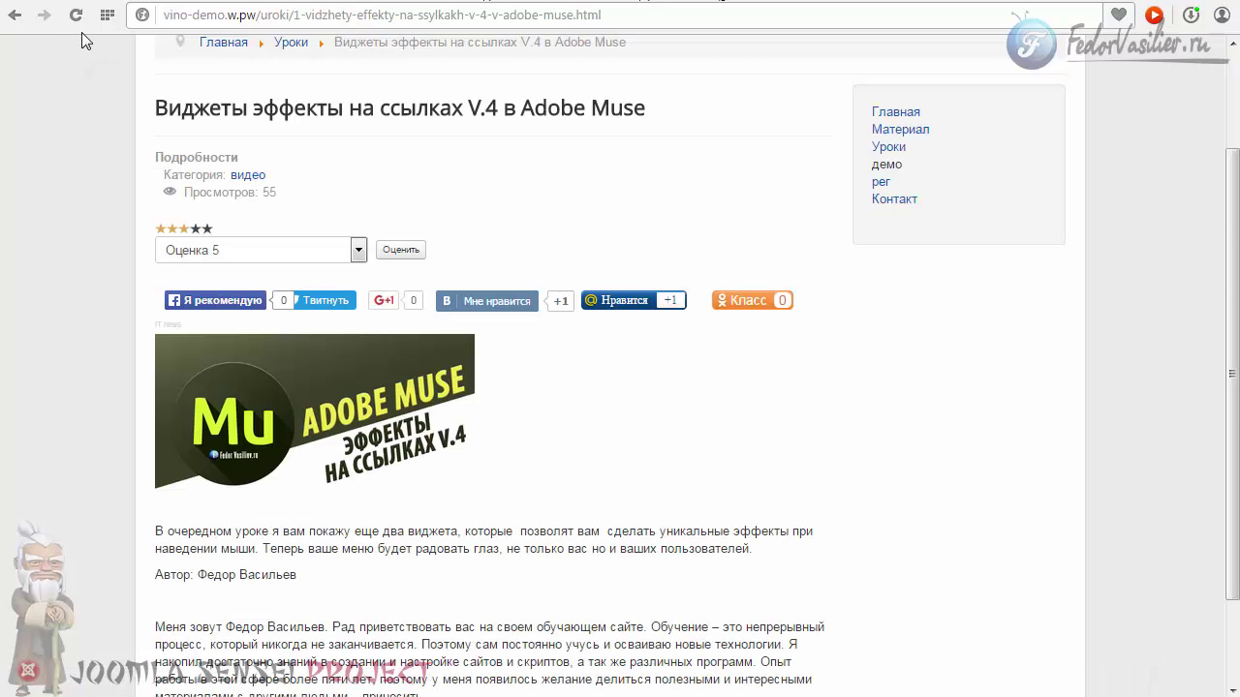
{"action": "left_click", "coordinate": [76, 15]}
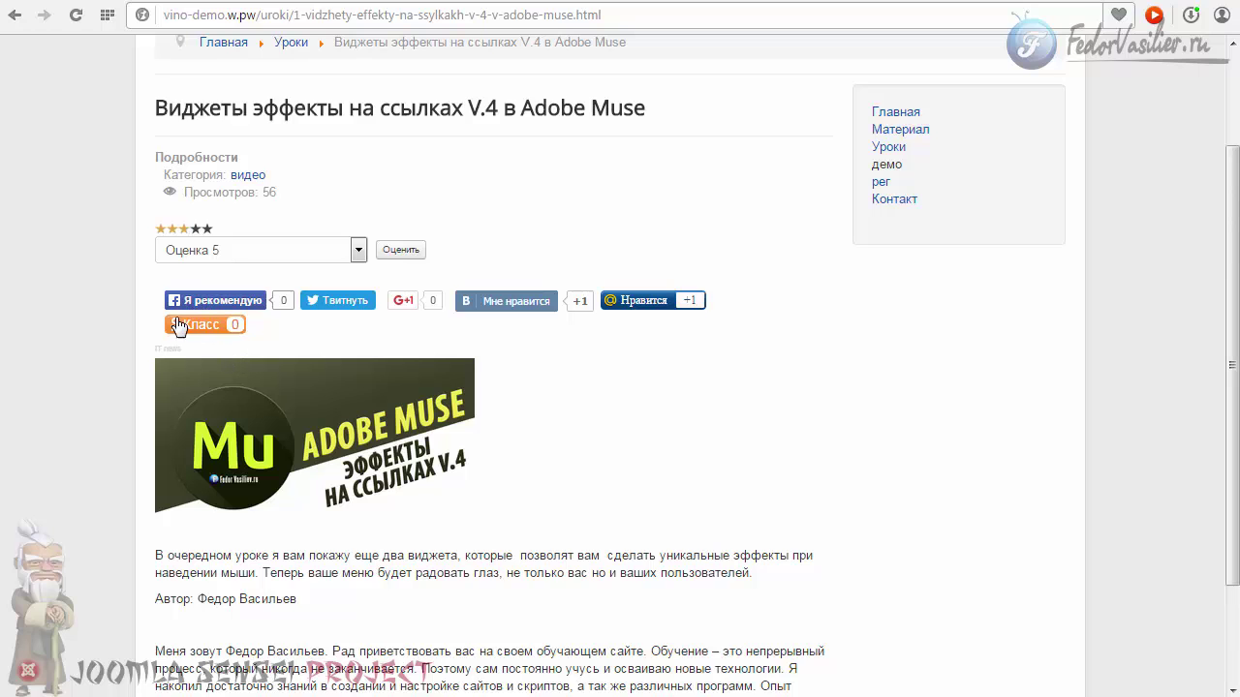
Return the Facebook like button to the caption Нравится and width 75, save, and reload the article.
{"action": "left_click", "coordinate": [758, 2]}
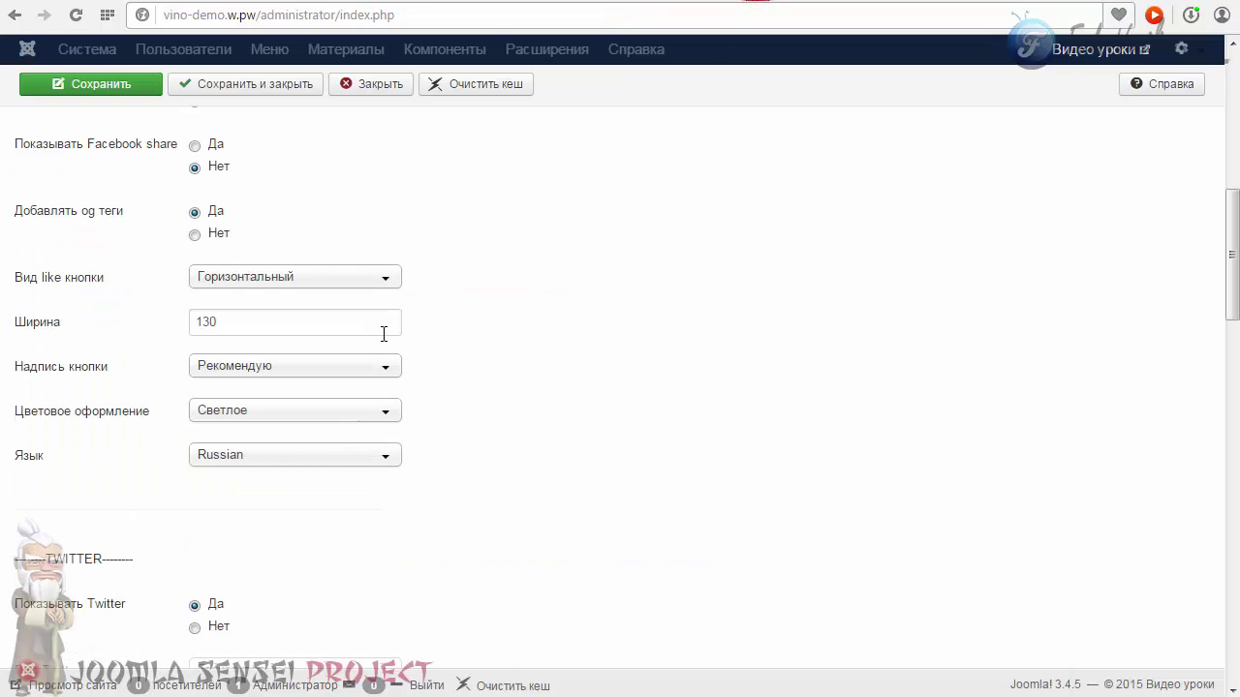
{"action": "left_click", "coordinate": [271, 366]}
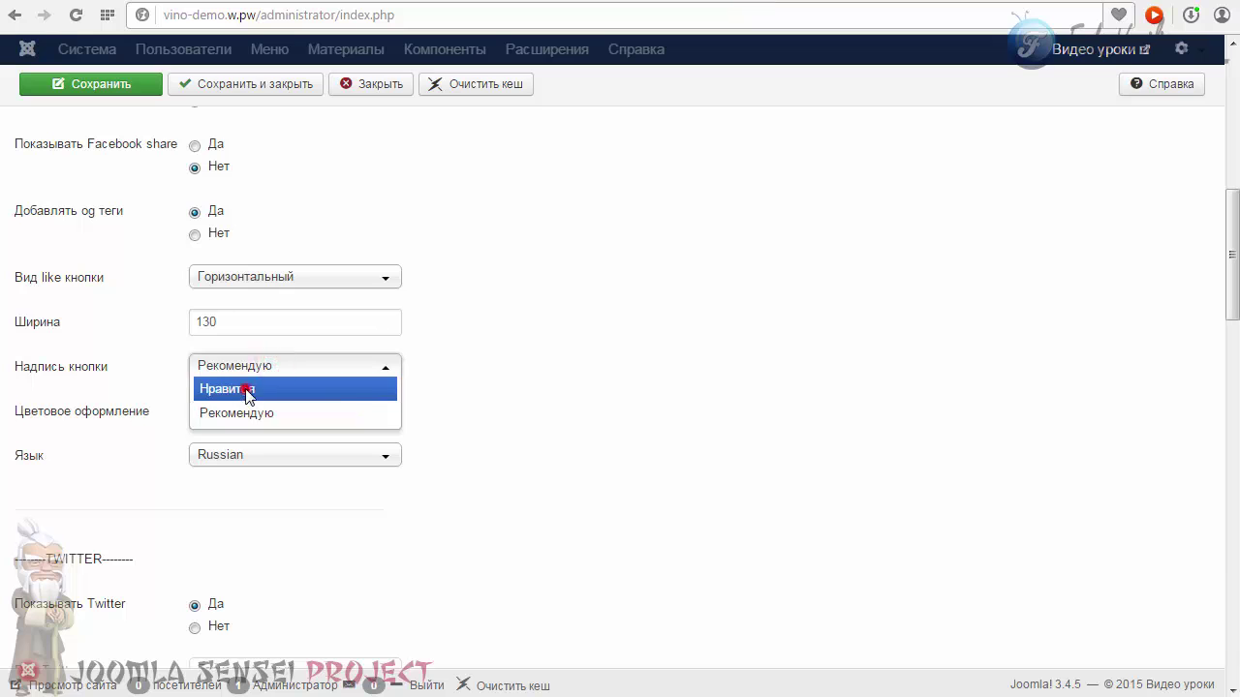
{"action": "left_click", "coordinate": [246, 389]}
{"action": "left_click_drag", "start_coordinate": [218, 323], "coordinate": [180, 323]}
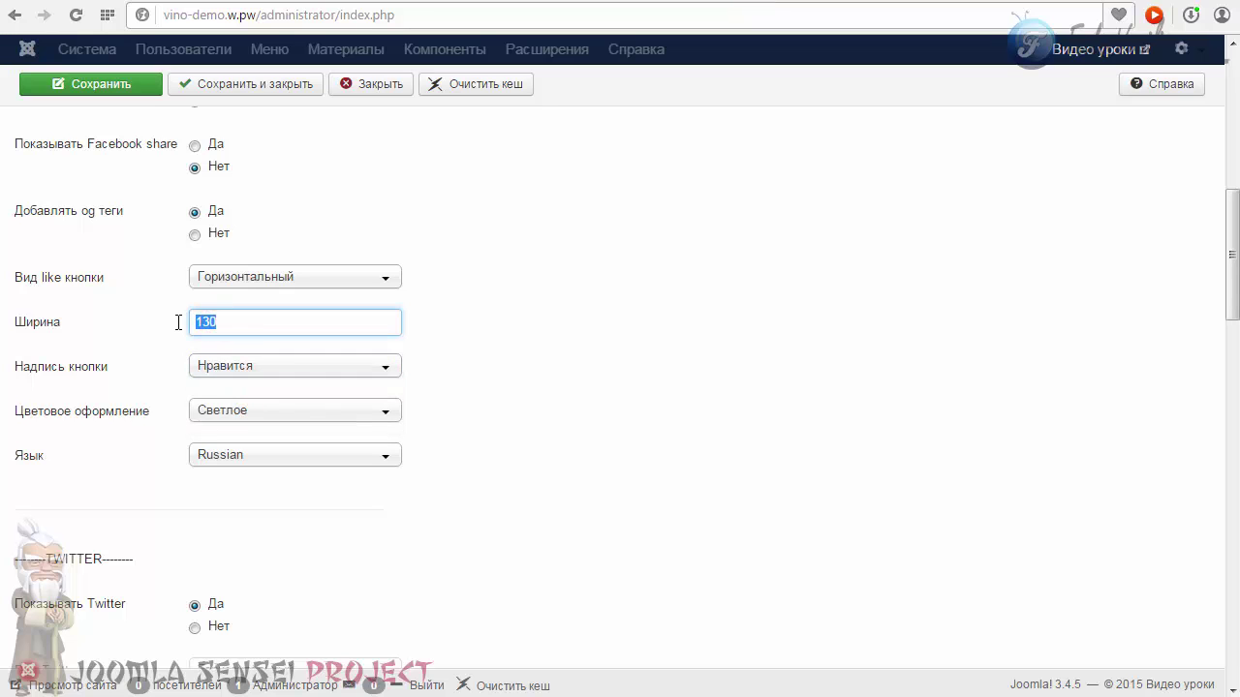
{"action": "type", "text": "75"}
{"action": "left_click", "coordinate": [76, 2]}
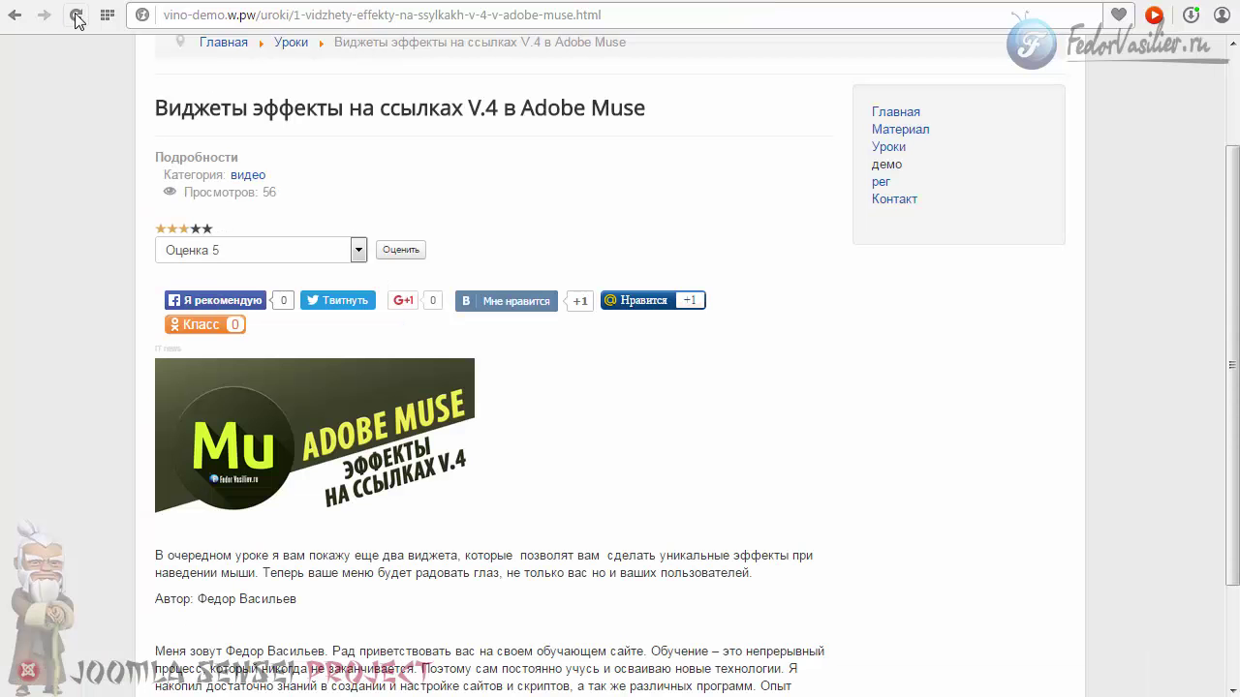
{"action": "left_click", "coordinate": [76, 15]}
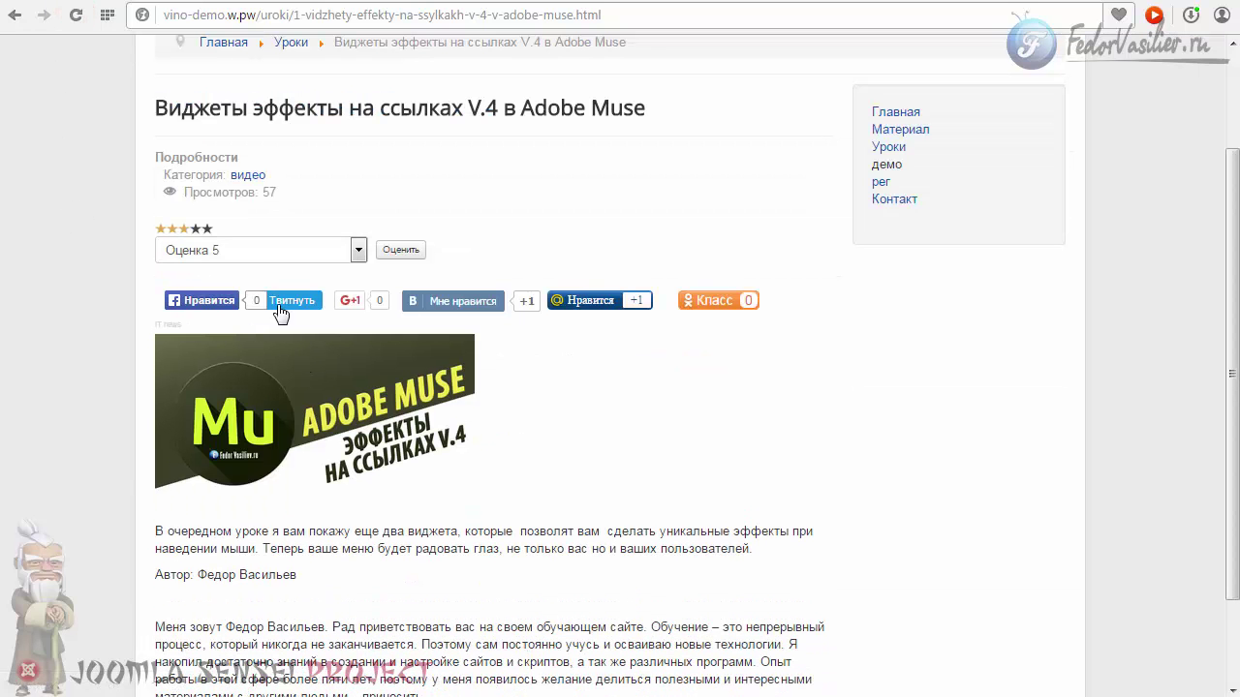
Increase the Facebook like button's Ширина in the plugin settings, save, and check its spacing from the Twitter button on the article.
{"action": "left_click", "coordinate": [762, 0]}
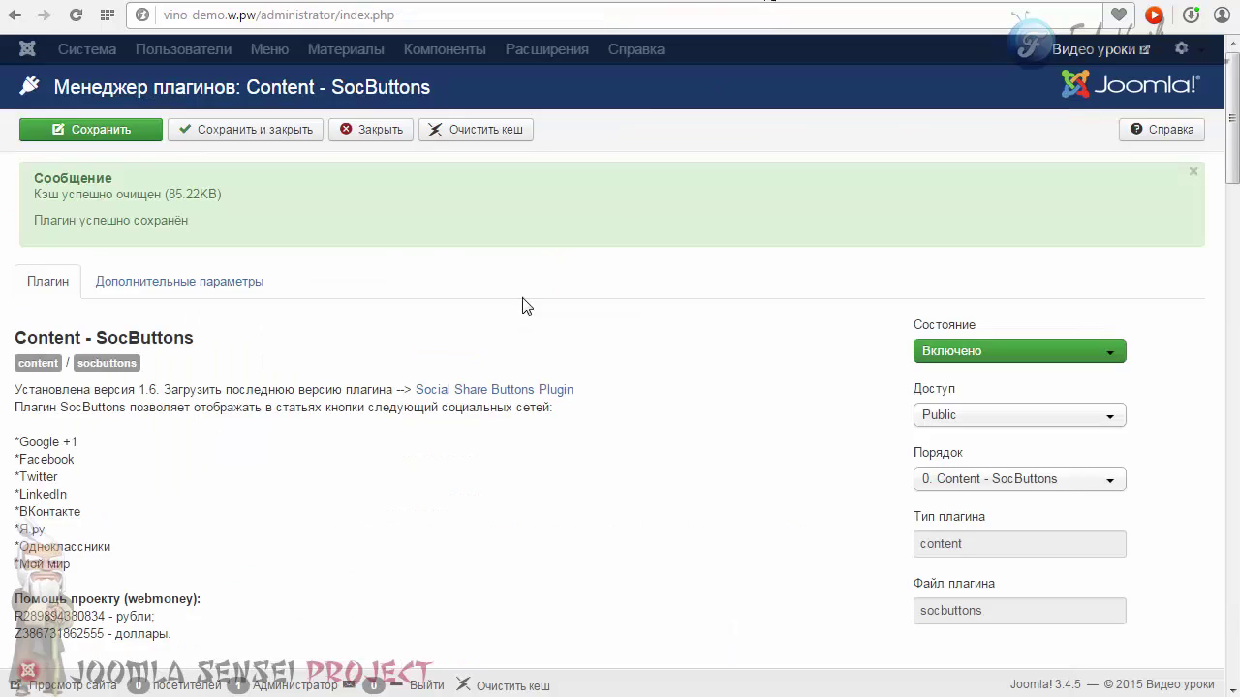
{"action": "scroll", "coordinate": [484, 329], "scroll_direction": "down", "scroll_amount": 6}
{"action": "double_click", "coordinate": [216, 419]}
{"action": "key", "text": "ctrl+Tab"}
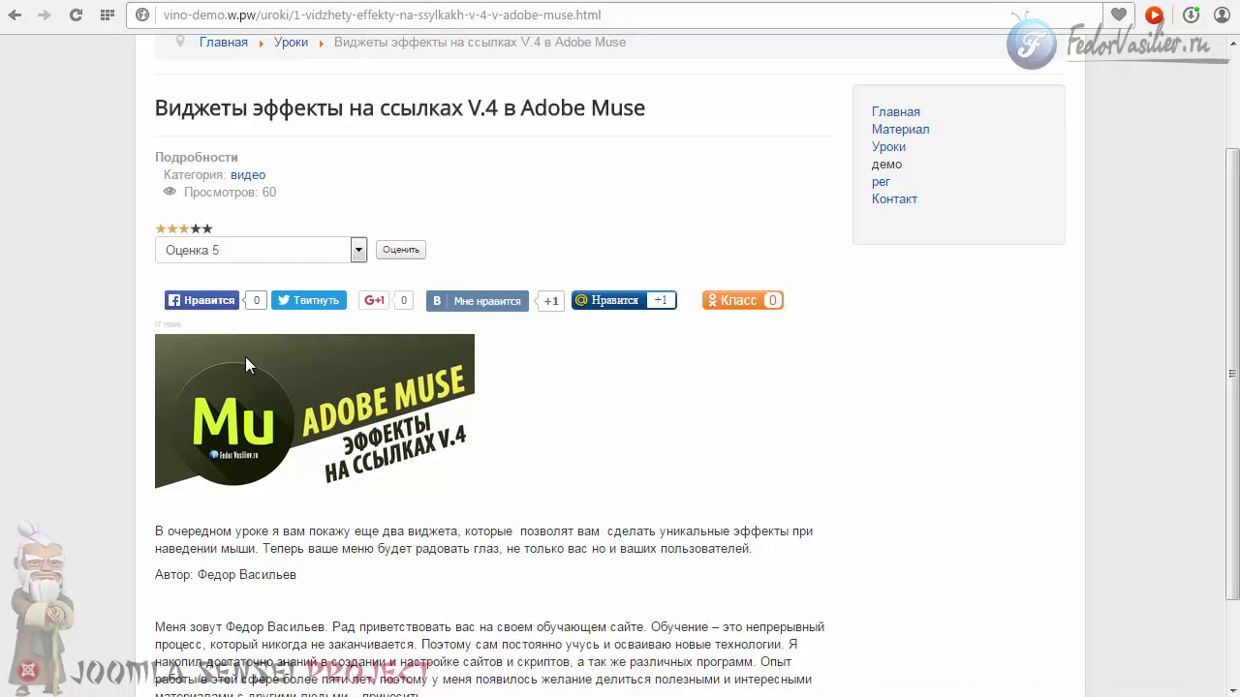
Set Скрыть копирайт to YES in the plugin's additional parameters and save the plugin.
{"action": "left_click", "coordinate": [761, 0]}
{"action": "scroll", "coordinate": [375, 352], "scroll_direction": "down", "scroll_amount": 3}
{"action": "triple_click", "coordinate": [152, 330]}
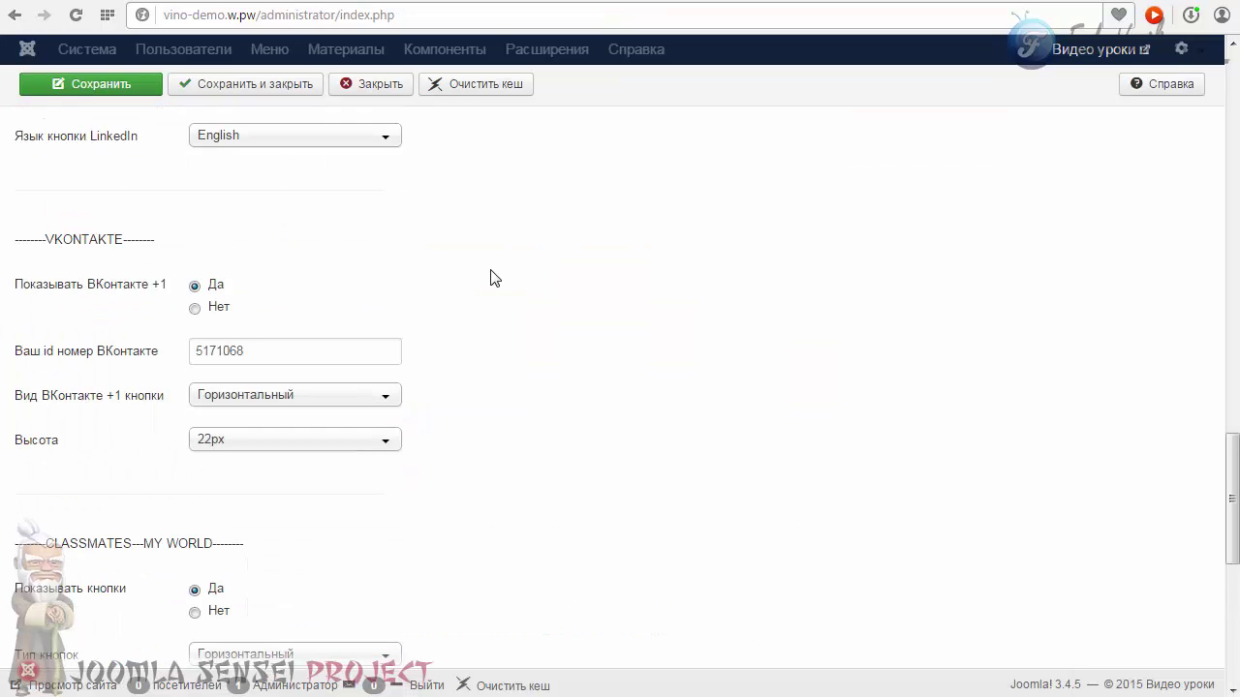
{"action": "scroll", "coordinate": [493, 277], "scroll_direction": "up", "scroll_amount": 15}
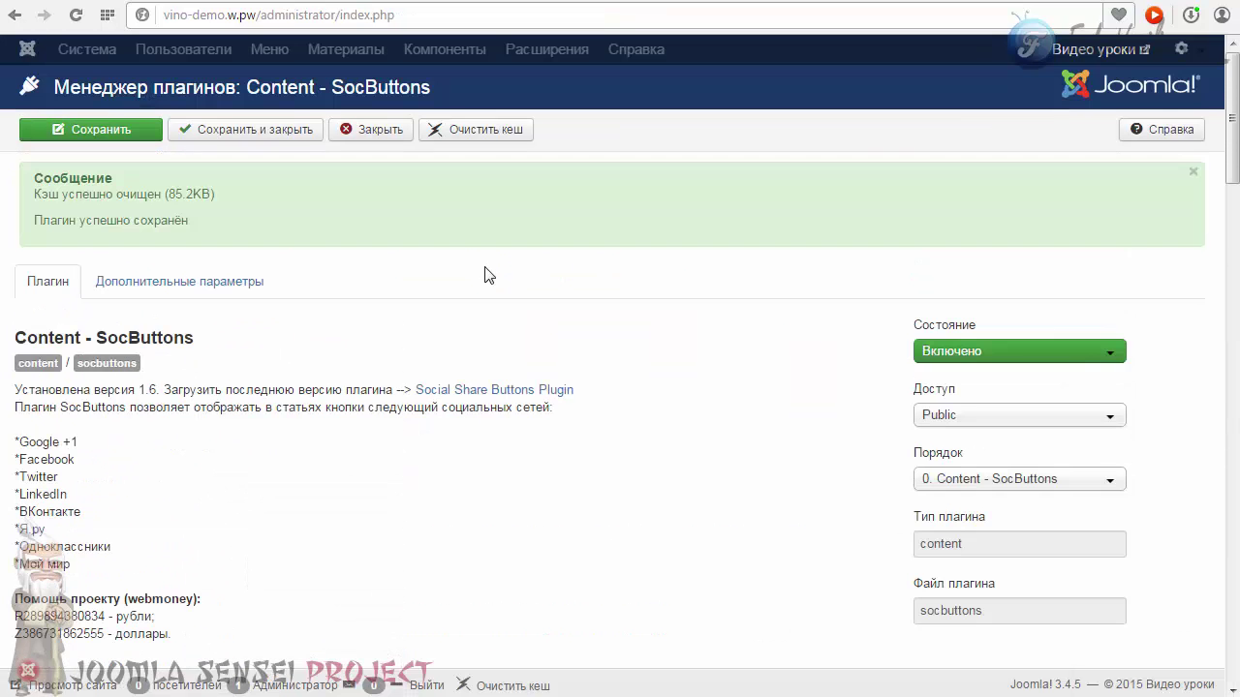
{"action": "left_click", "coordinate": [150, 282]}
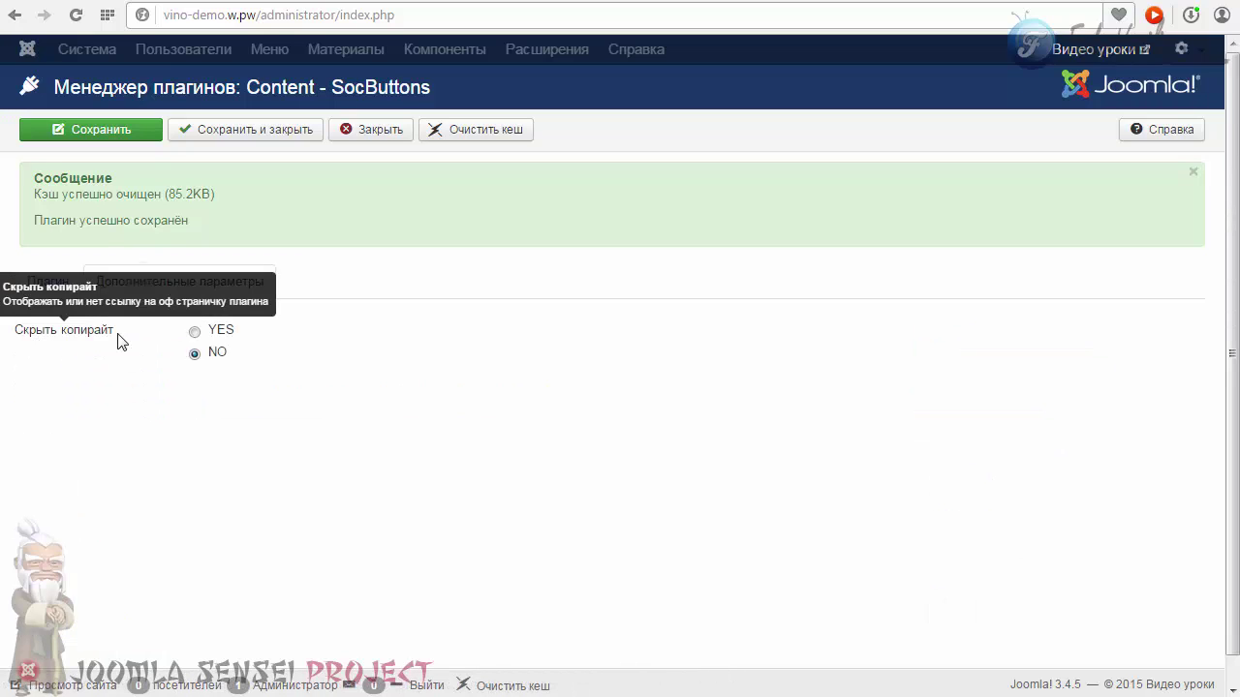
{"action": "left_click", "coordinate": [195, 332]}
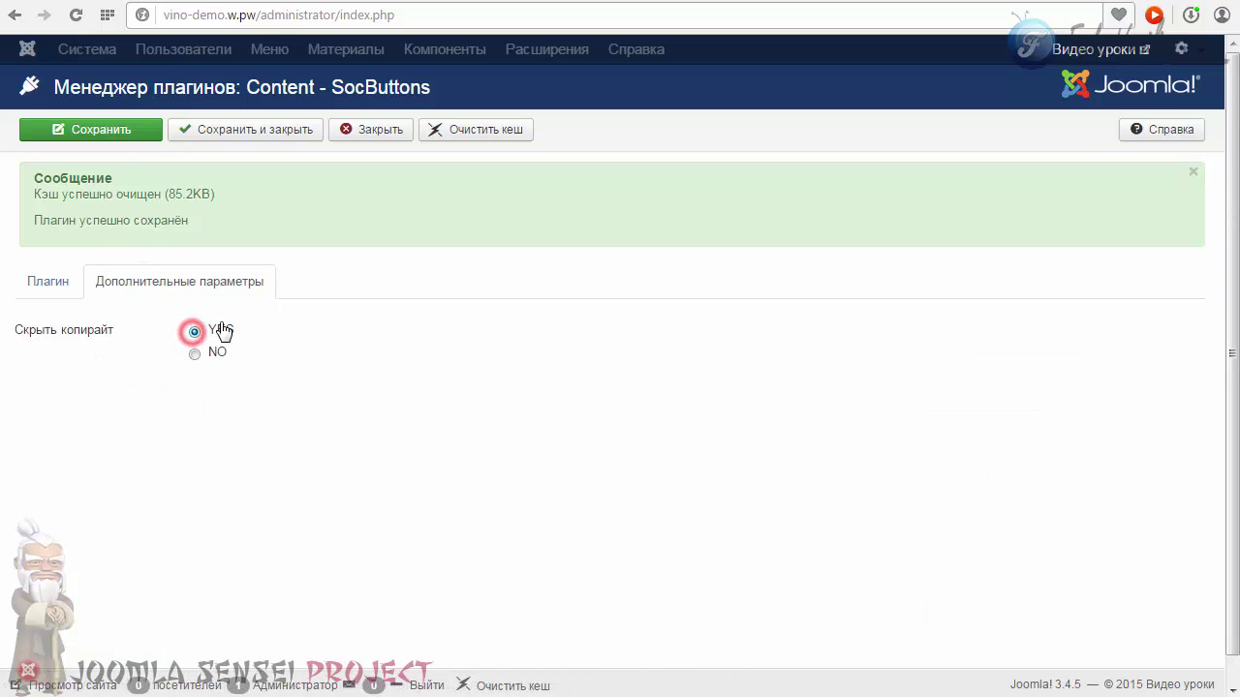
{"action": "left_click", "coordinate": [133, 127]}
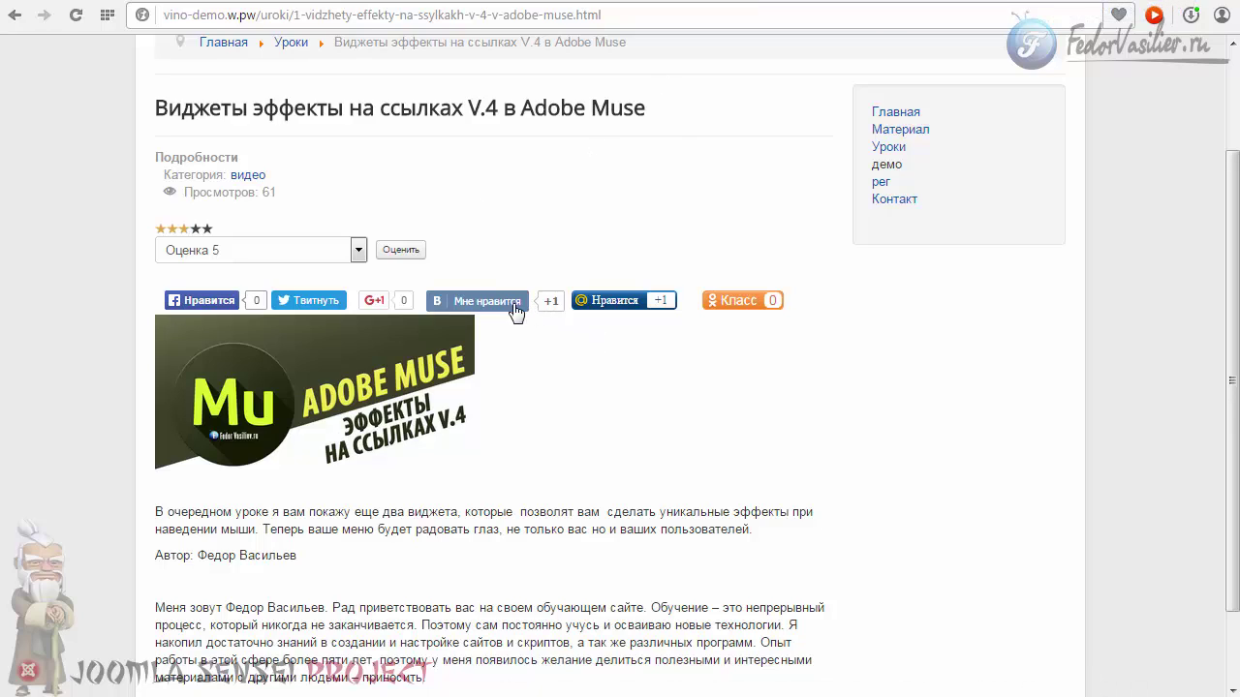
Clear the Заголовок text in the plugin's Display Options.
{"action": "left_click", "coordinate": [775, 18]}
{"action": "scroll", "coordinate": [431, 237], "scroll_direction": "down", "scroll_amount": 10}
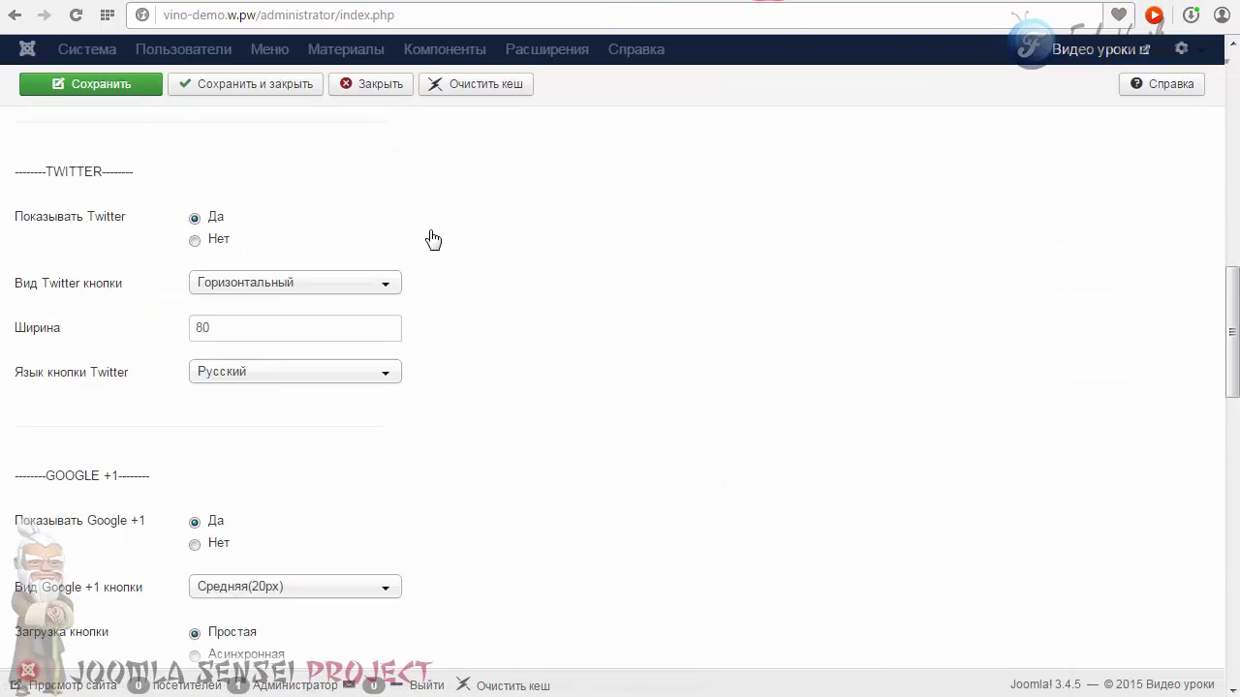
{"action": "scroll", "coordinate": [433, 239], "scroll_direction": "down", "scroll_amount": 13}
{"action": "left_click", "coordinate": [219, 375]}
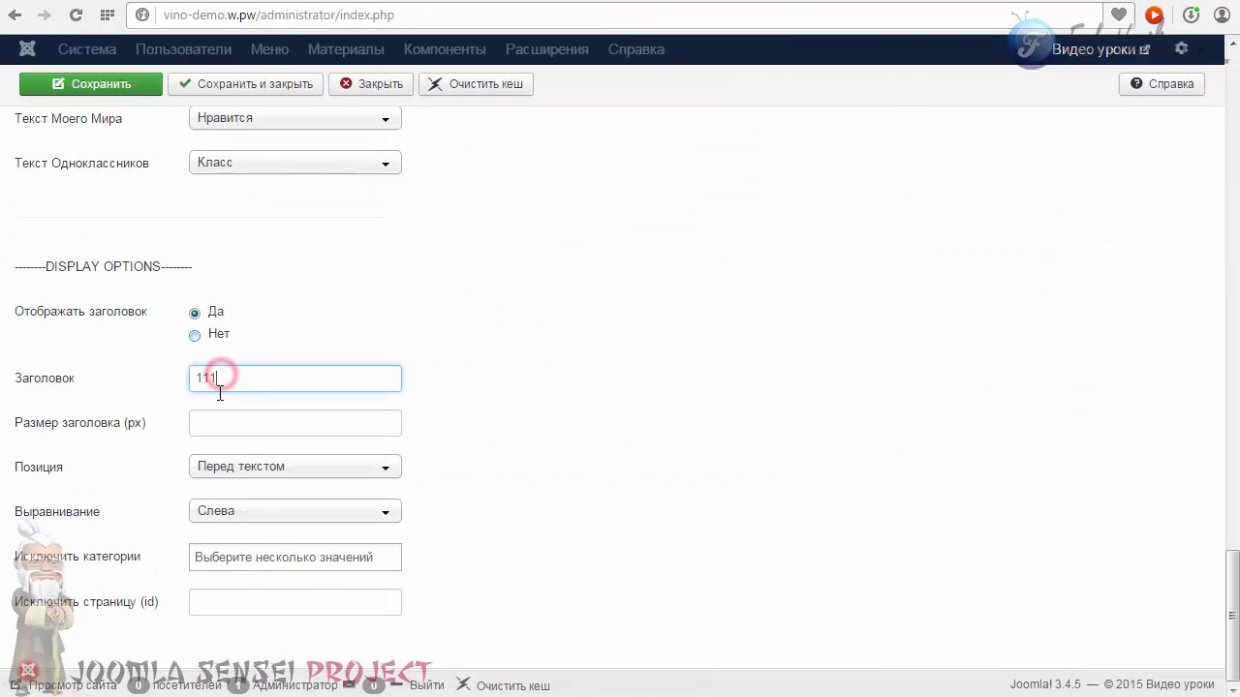
{"action": "double_click", "coordinate": [220, 380]}
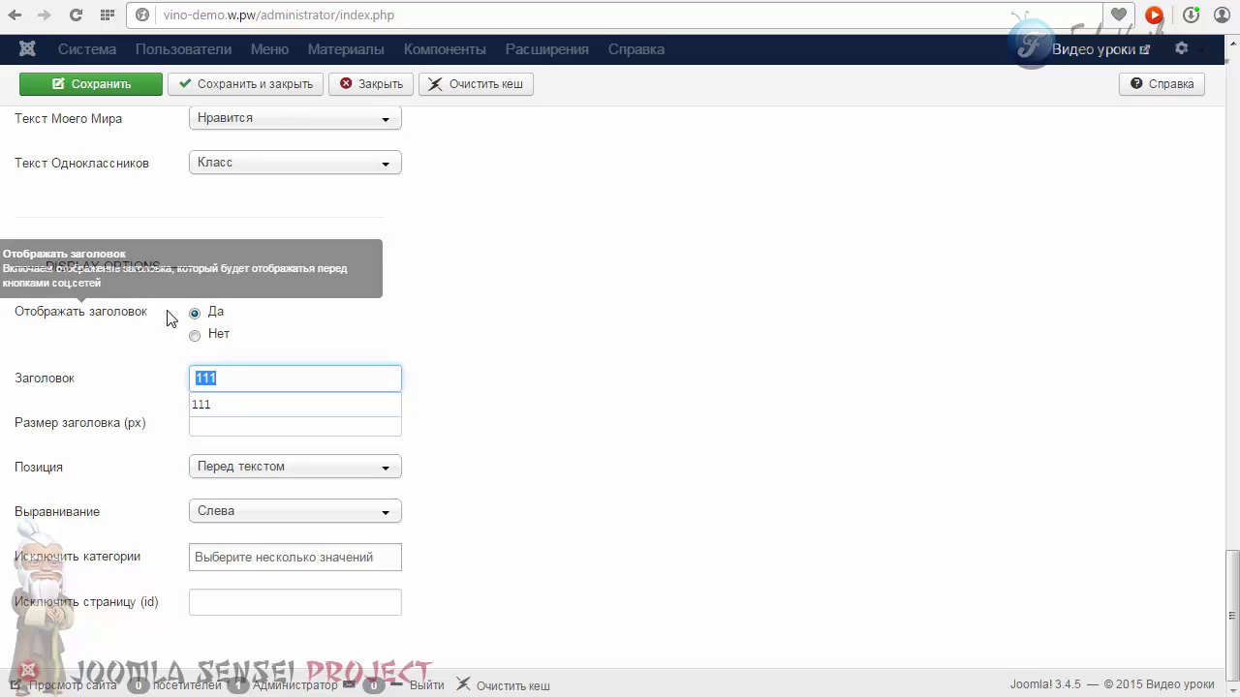
{"action": "left_click", "coordinate": [219, 378]}
{"action": "key", "text": "BackSpace"}
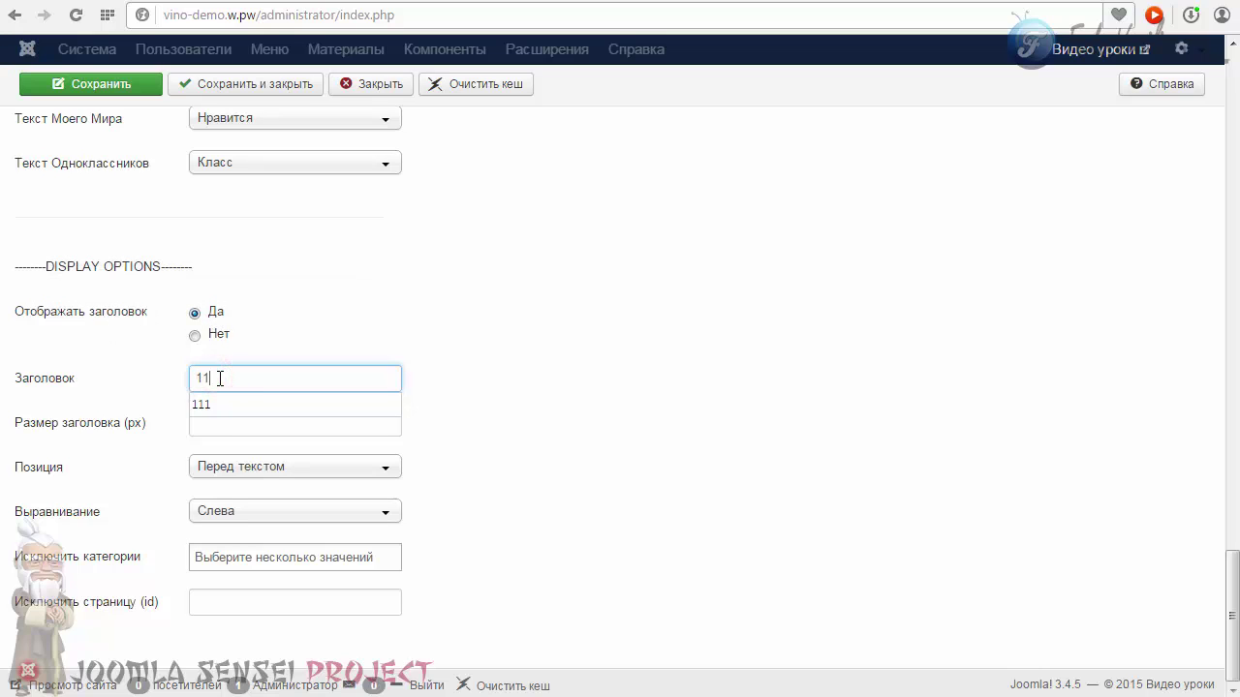
{"action": "key", "text": "BackSpace"}
{"action": "key", "text": "BackSpace"}
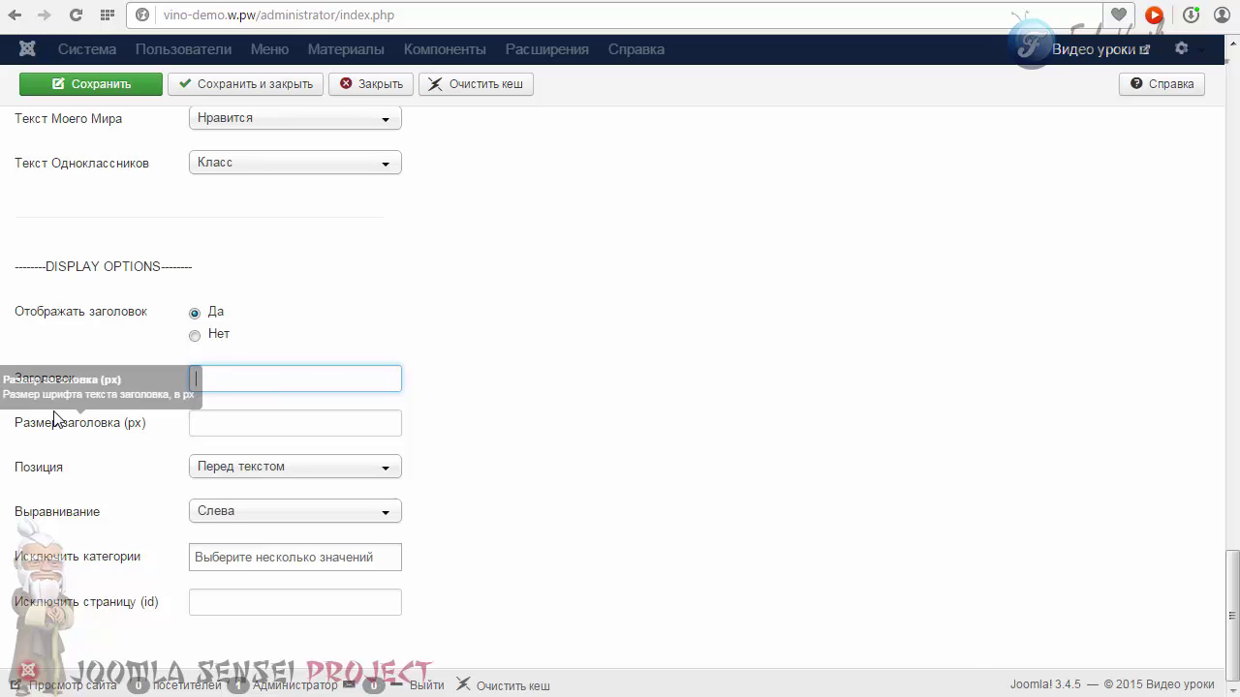
Check the heading text above the social buttons on the article and set Отображать заголовок to Нет in the plugin's Display Options.
{"action": "mouse_move", "coordinate": [62, 430]}
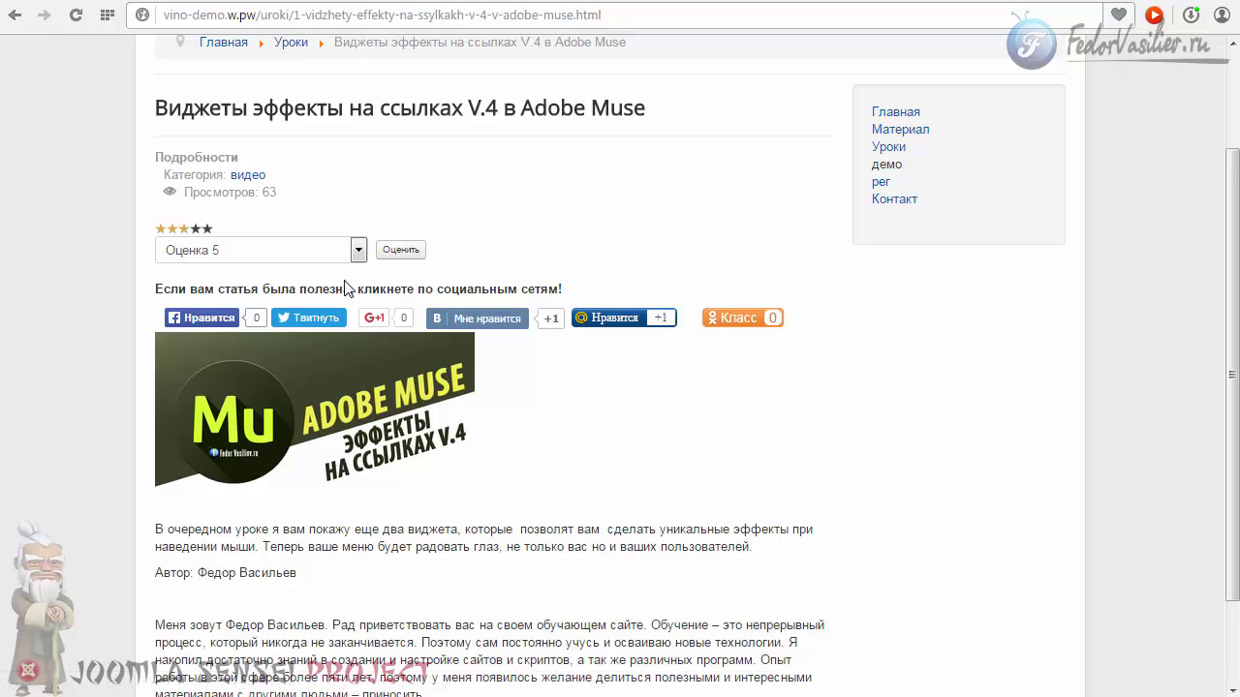
{"action": "left_click_drag", "start_coordinate": [564, 290], "coordinate": [178, 289]}
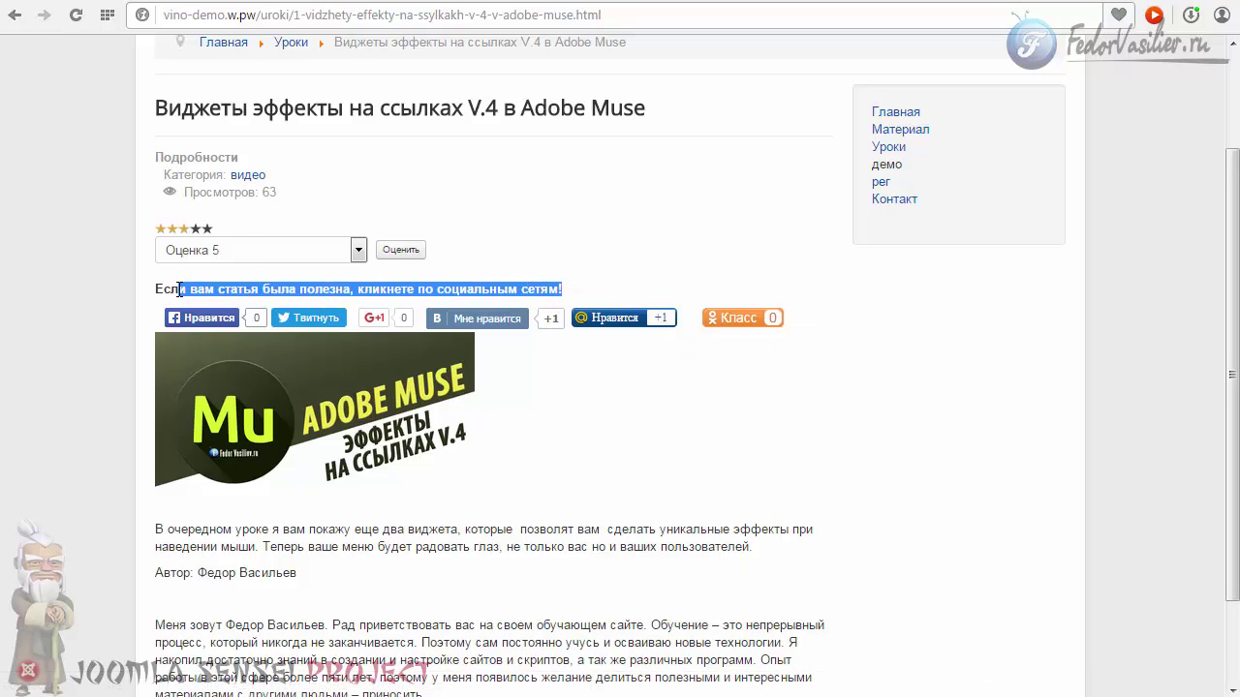
{"action": "left_click", "coordinate": [175, 290]}
{"action": "key", "text": "ctrl+Tab"}
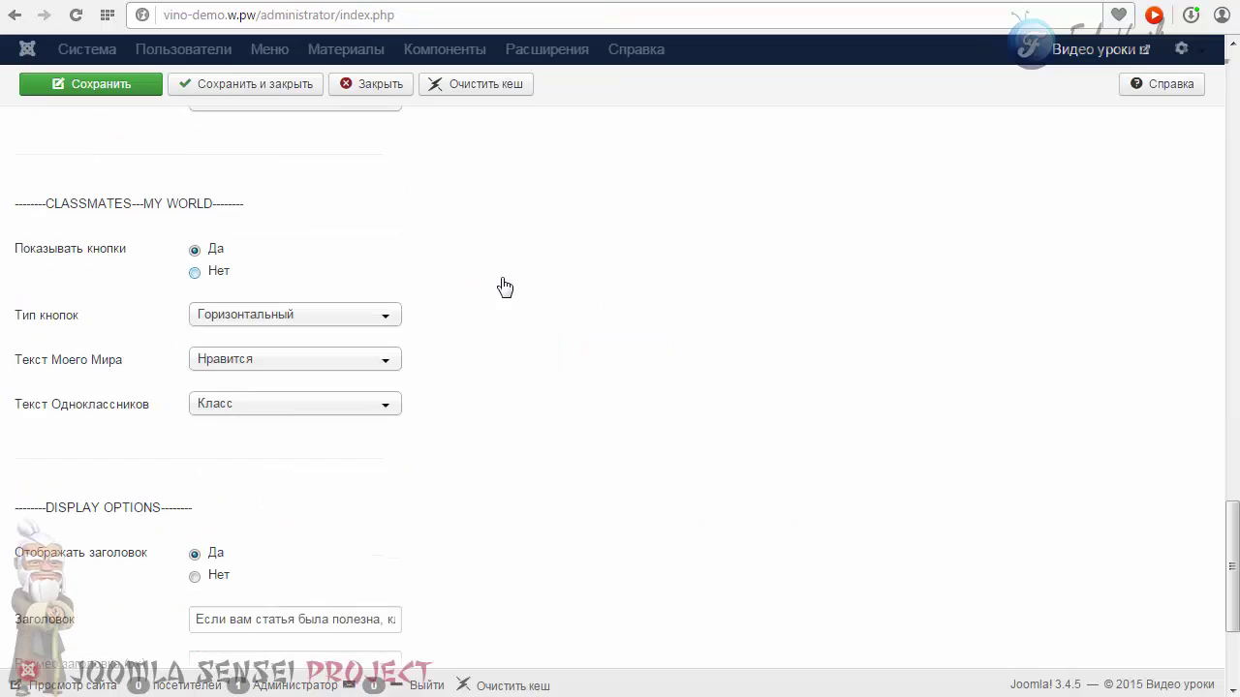
{"action": "scroll", "coordinate": [508, 303], "scroll_direction": "down", "scroll_amount": 3}
{"action": "left_click", "coordinate": [195, 335]}
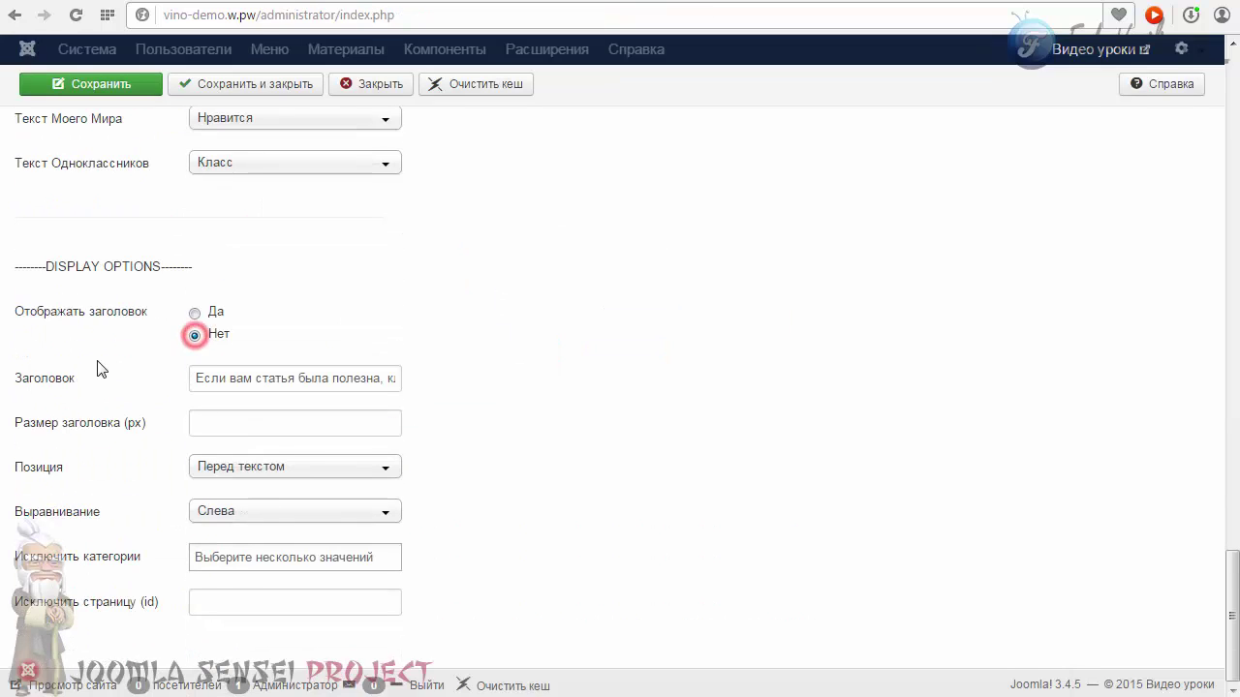
Examine the available Выравнивание choices in the plugin's Display Options.
{"action": "left_click", "coordinate": [238, 512]}
{"action": "left_click", "coordinate": [239, 511]}
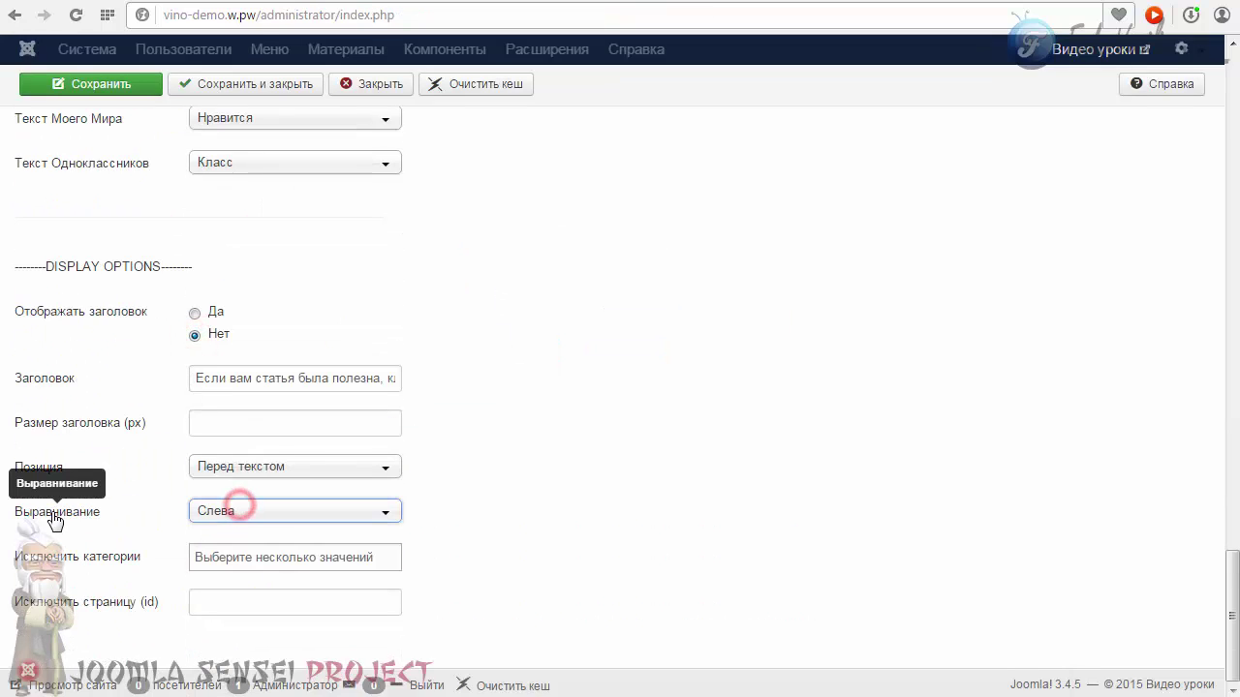
{"action": "left_click", "coordinate": [276, 523]}
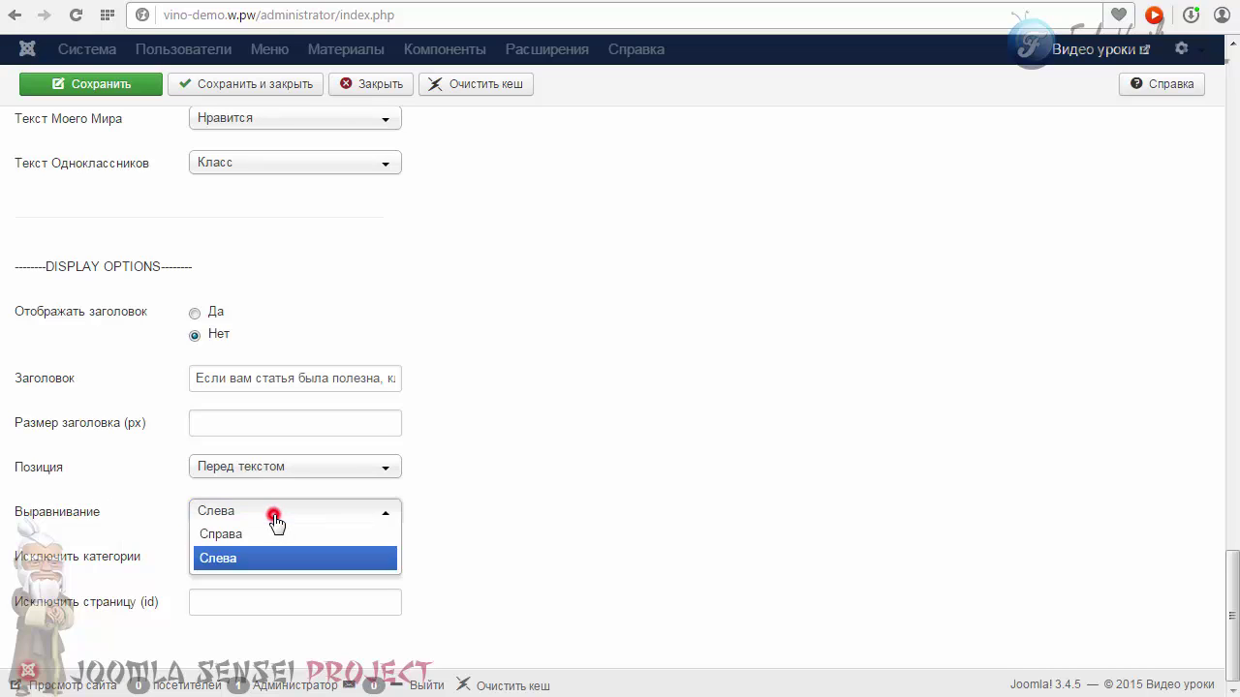
{"action": "left_click", "coordinate": [277, 518]}
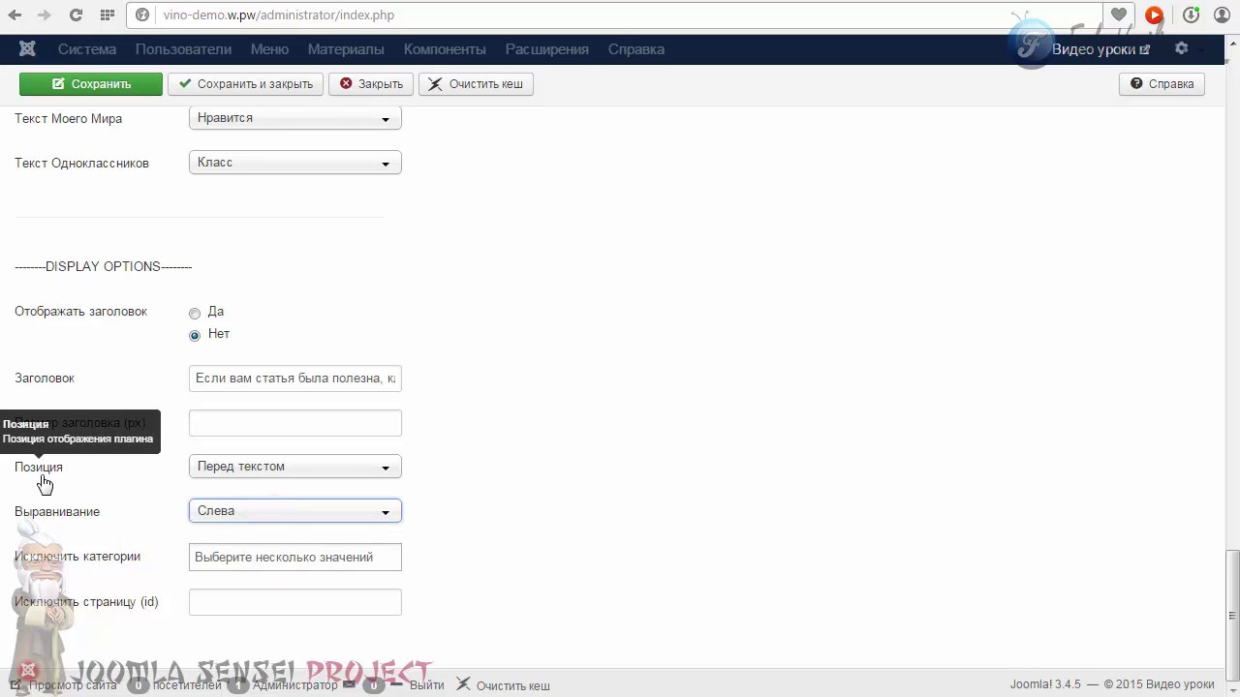
Set Позиция to Ниже текста, save the plugin, and reload the article to check where the social buttons appear.
{"action": "left_click", "coordinate": [262, 474]}
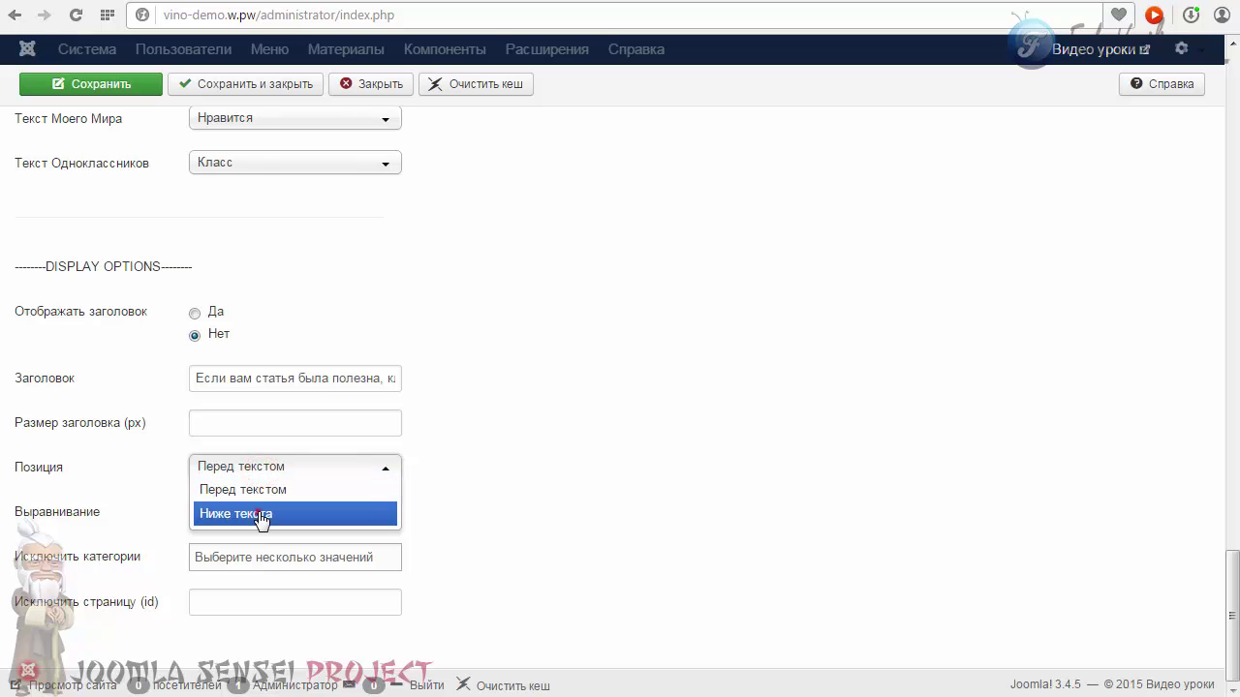
{"action": "left_click", "coordinate": [258, 513]}
{"action": "left_click", "coordinate": [135, 83]}
{"action": "left_click", "coordinate": [704, 2]}
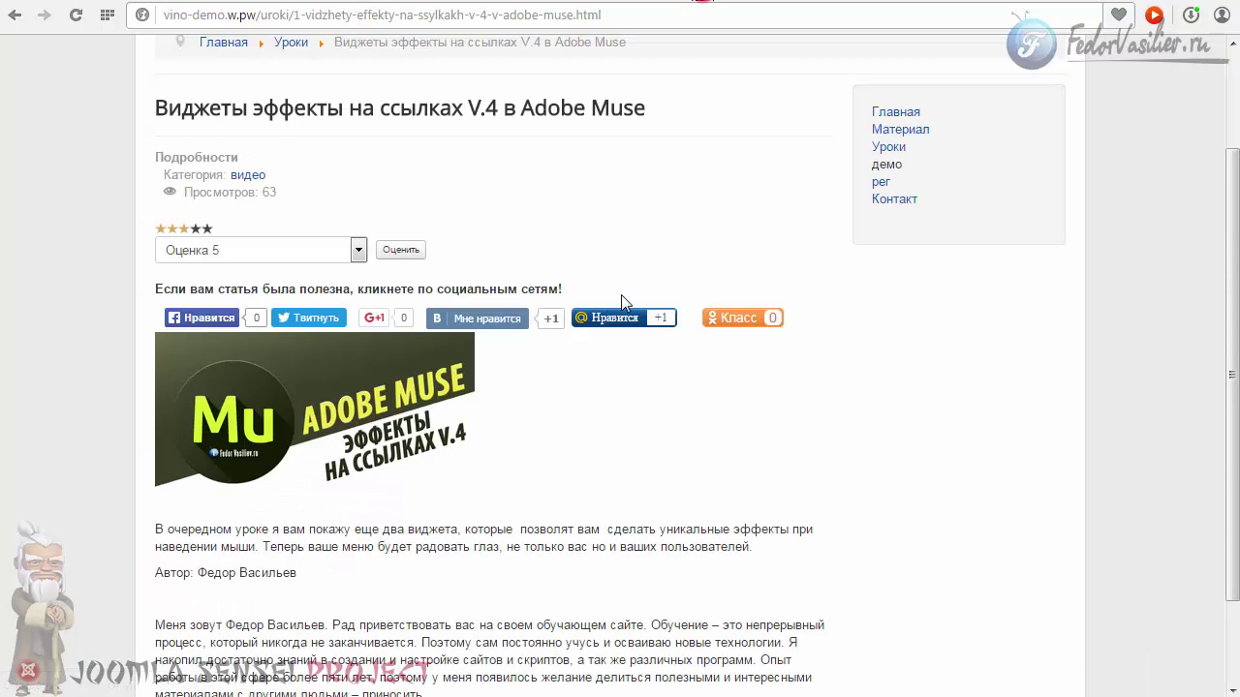
{"action": "scroll", "coordinate": [445, 312], "scroll_direction": "down", "scroll_amount": 1}
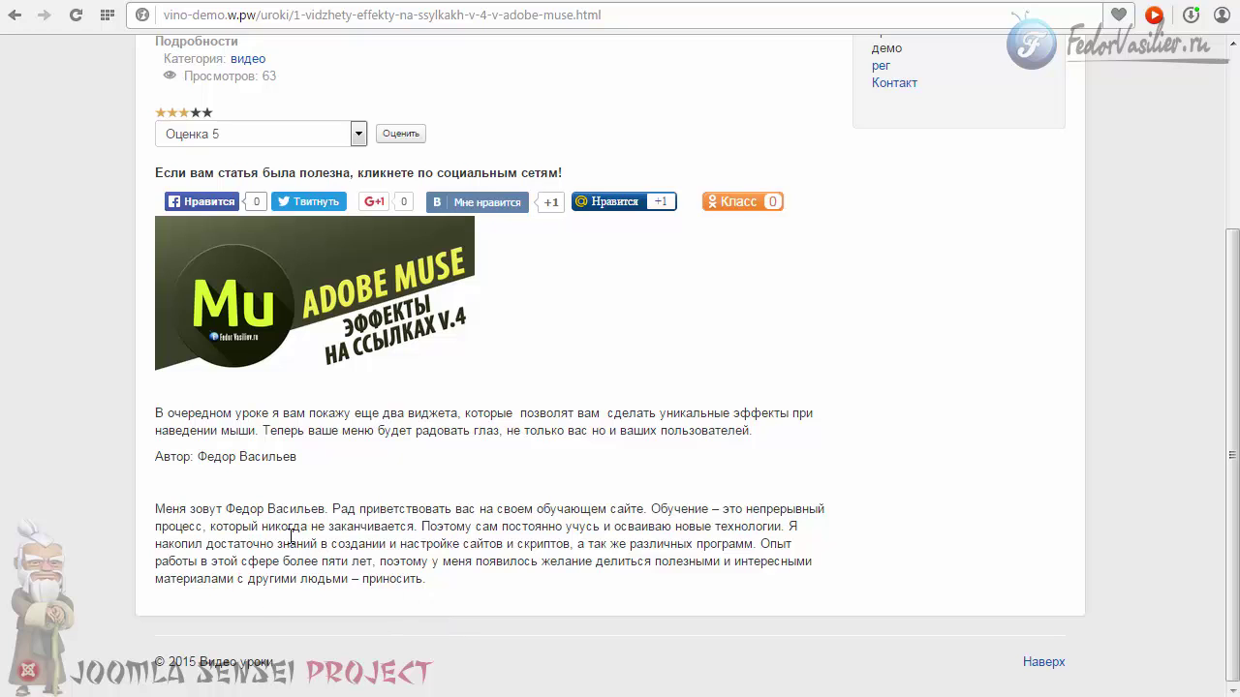
{"action": "scroll", "coordinate": [405, 547], "scroll_direction": "up", "scroll_amount": 2}
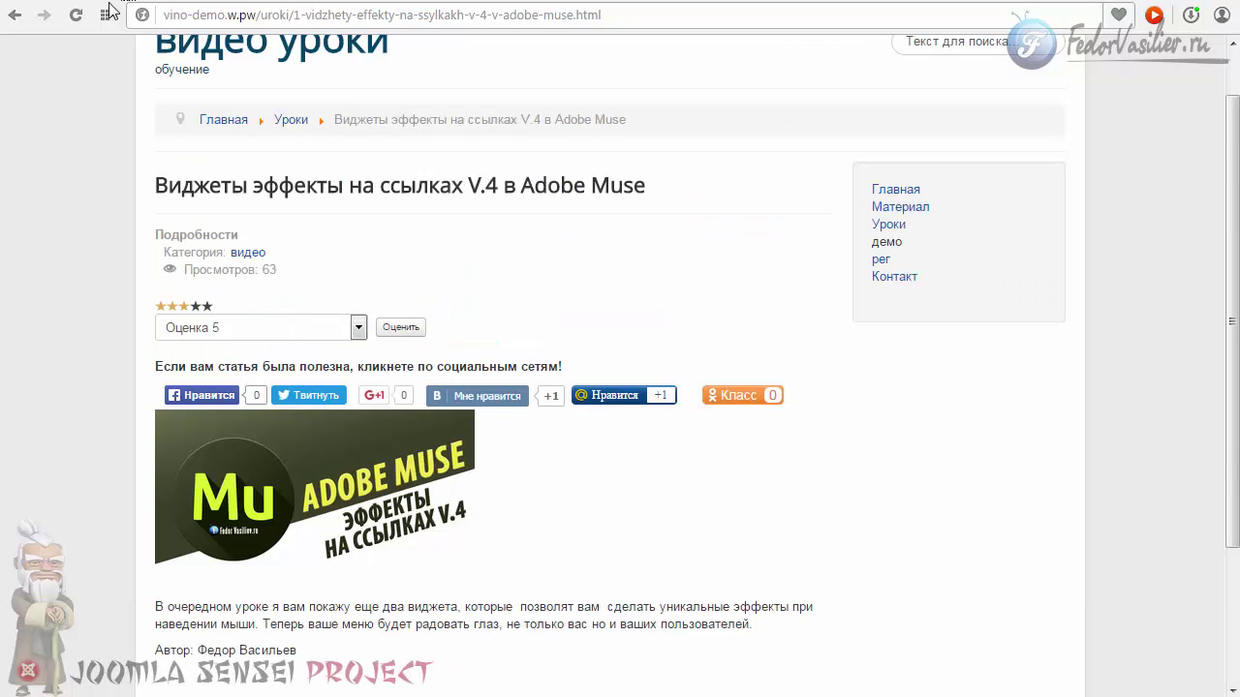
{"action": "left_click", "coordinate": [76, 15]}
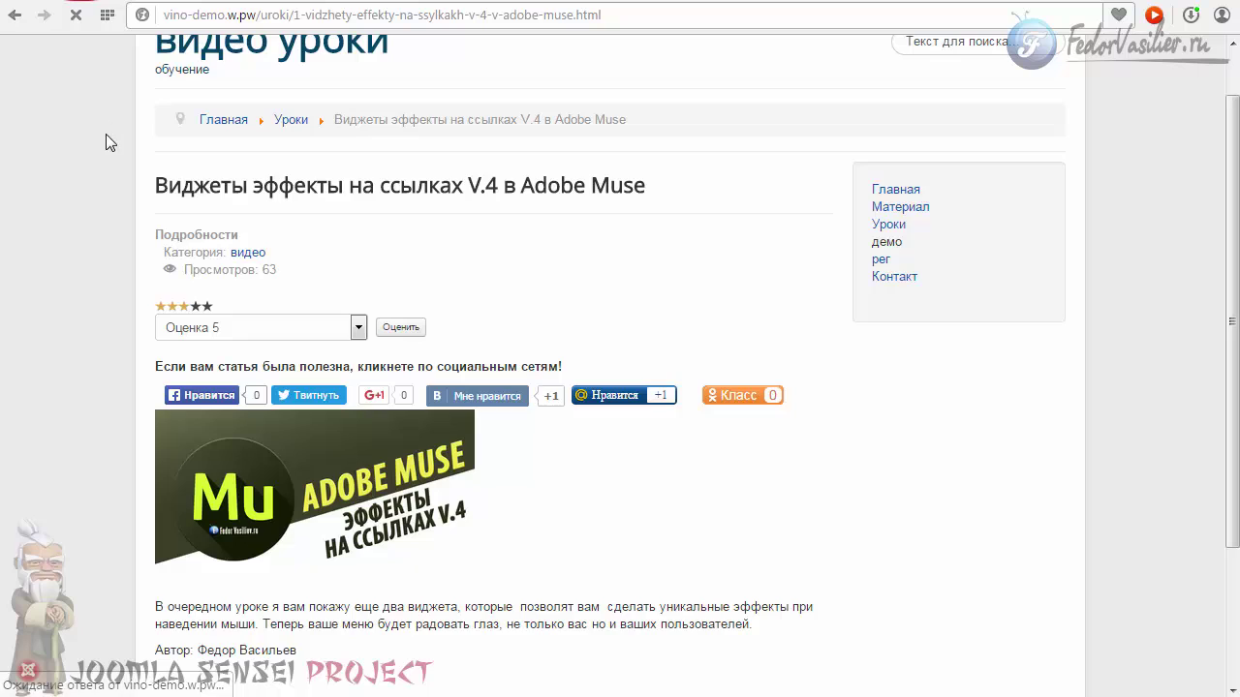
{"action": "scroll", "coordinate": [520, 254], "scroll_direction": "down", "scroll_amount": 1}
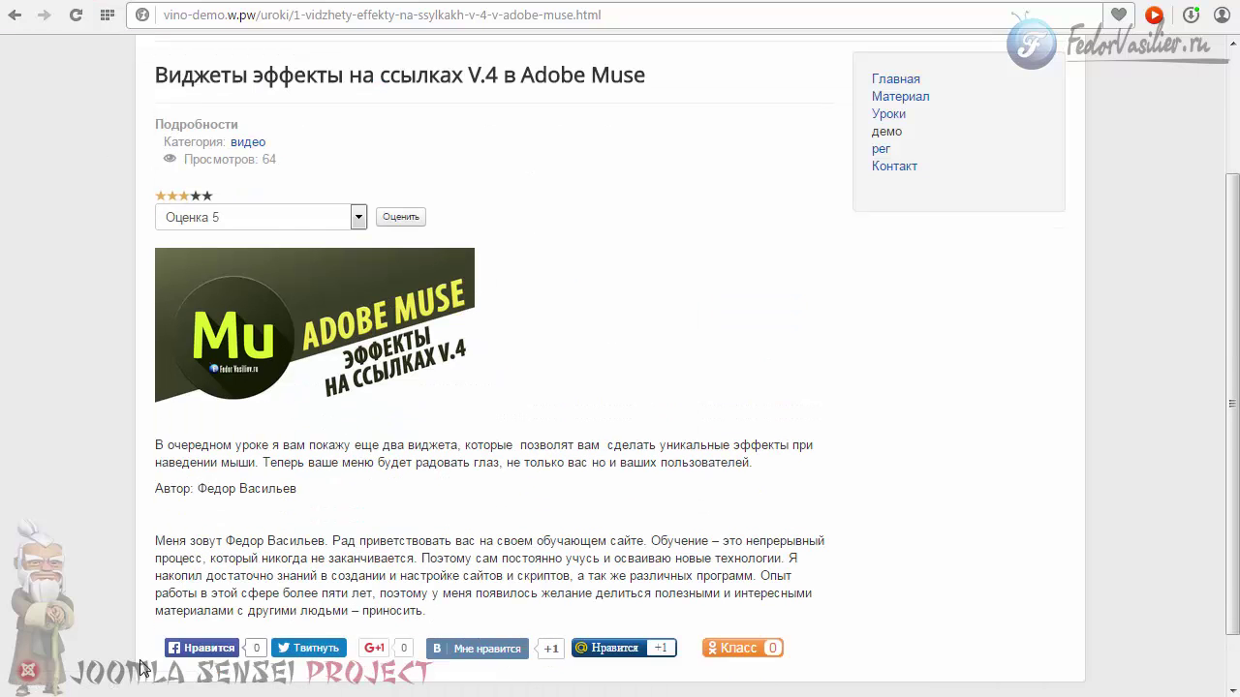
{"action": "scroll", "coordinate": [523, 610], "scroll_direction": "down", "scroll_amount": 1}
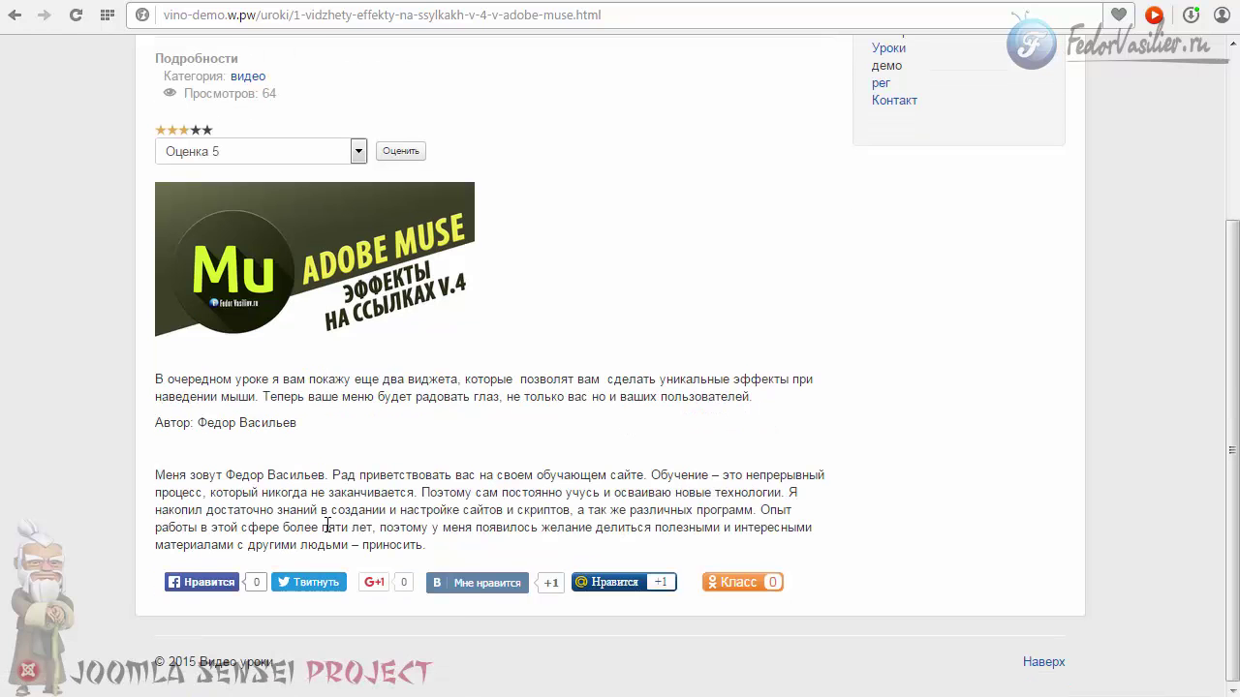
{"action": "scroll", "coordinate": [436, 569], "scroll_direction": "up", "scroll_amount": 1}
Try adding the видео category to Исключить категории in the plugin settings and remove it again.
{"action": "key", "text": "ctrl+Tab"}
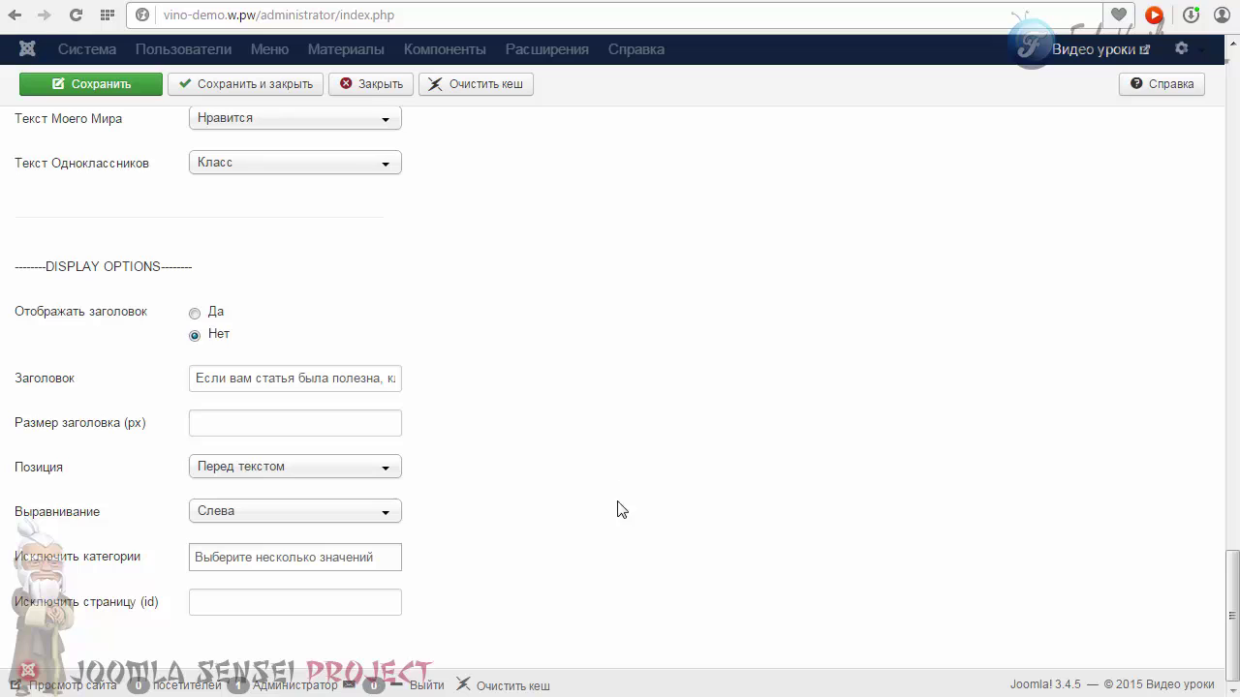
{"action": "mouse_move", "coordinate": [85, 574]}
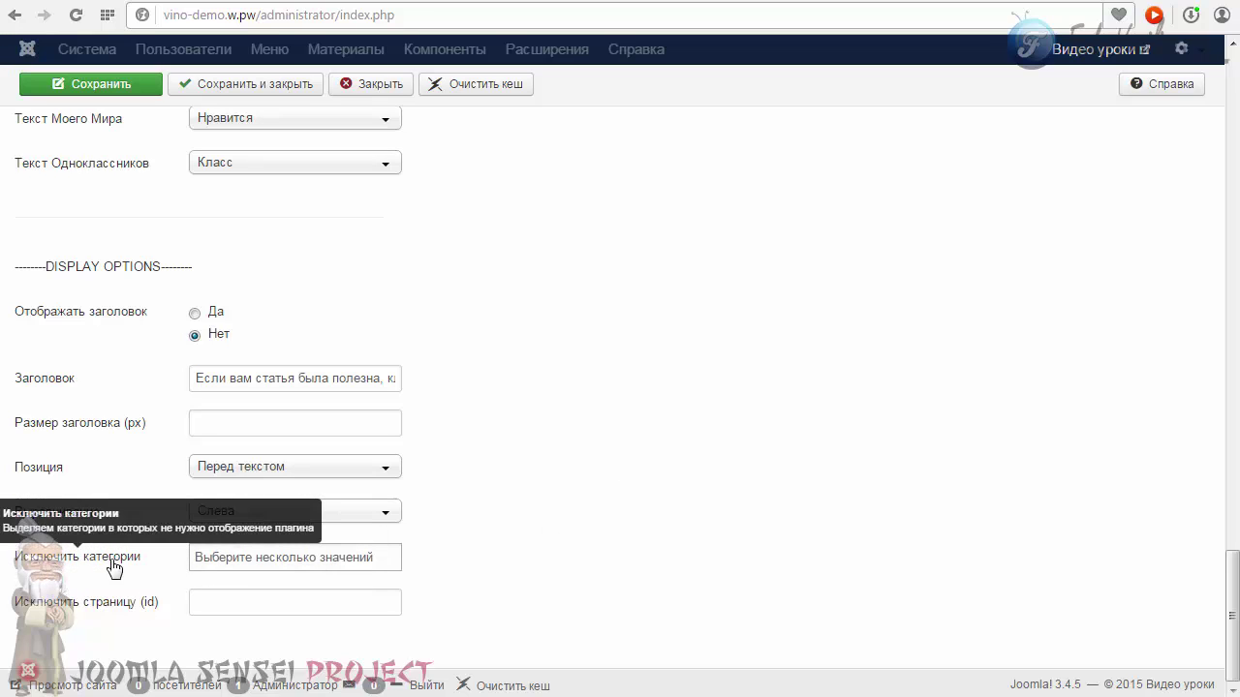
{"action": "left_click", "coordinate": [204, 556]}
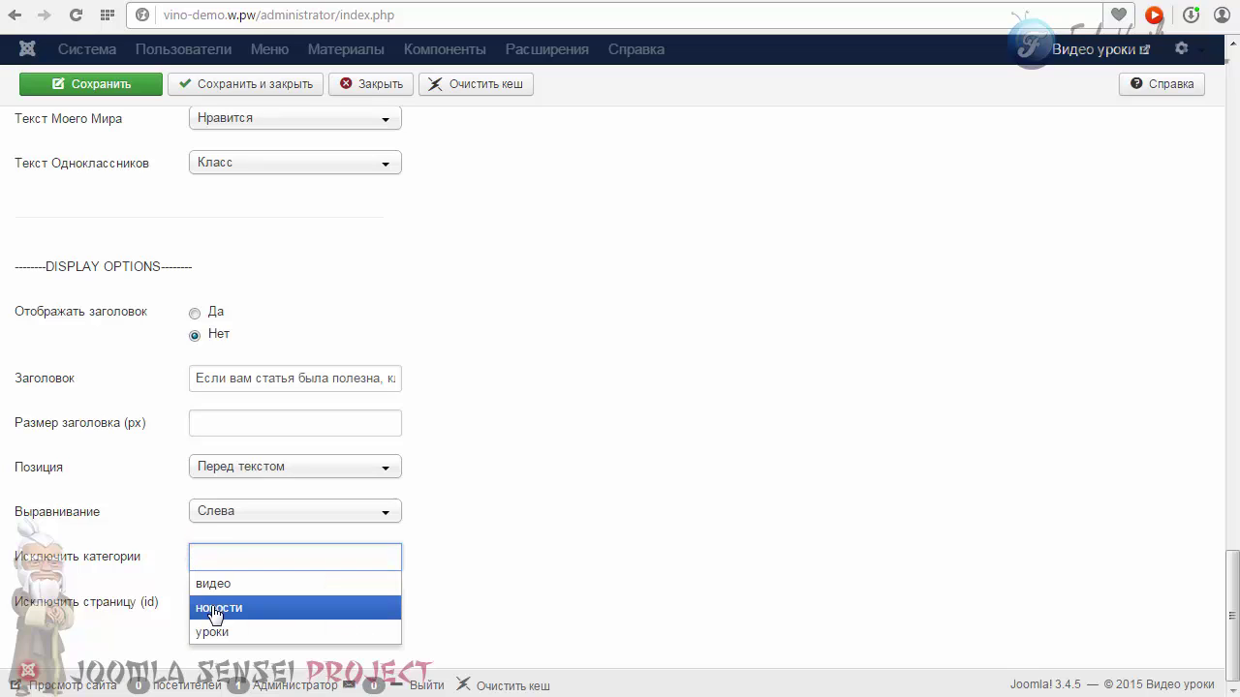
{"action": "left_click", "coordinate": [205, 582]}
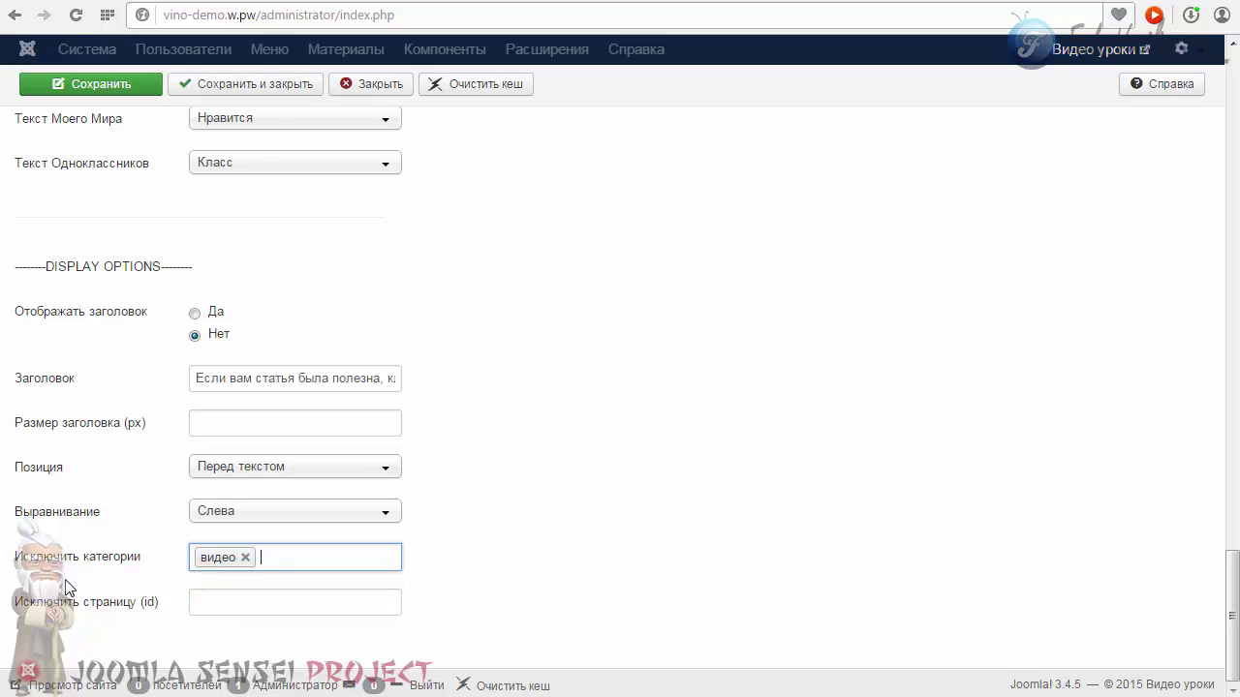
{"action": "left_click", "coordinate": [245, 558]}
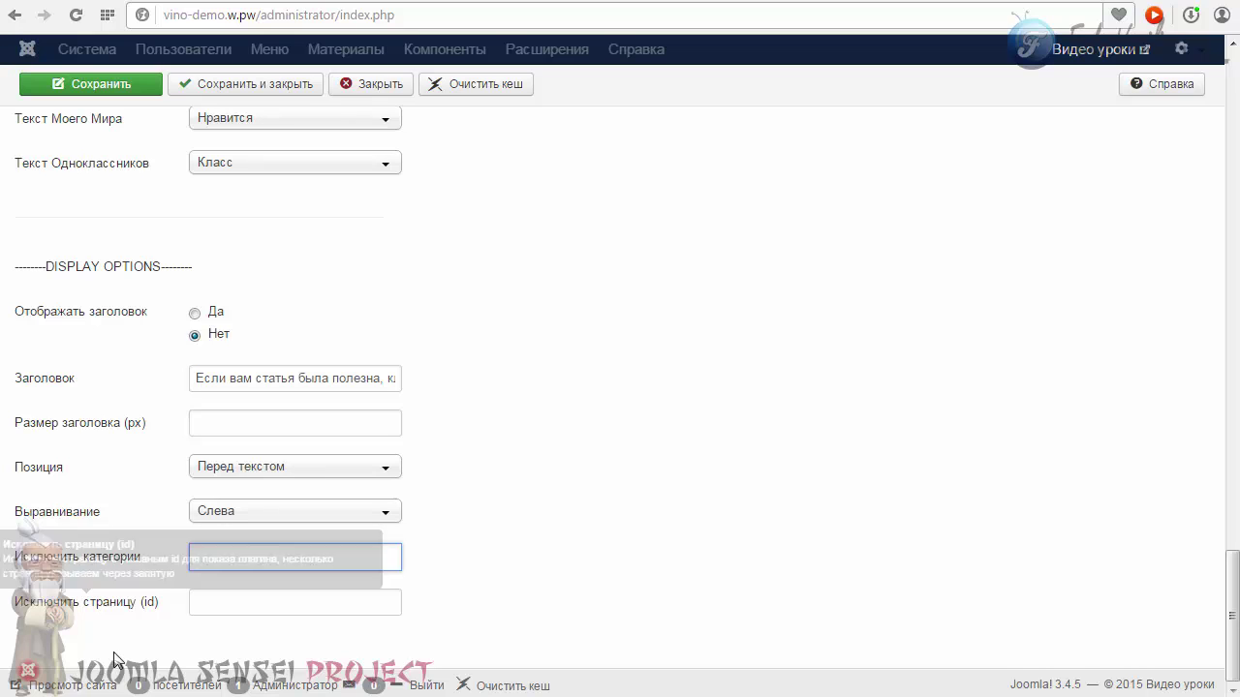
Enter 1 in Исключить страницу (id), then save and close the plugin.
{"action": "left_click", "coordinate": [214, 603]}
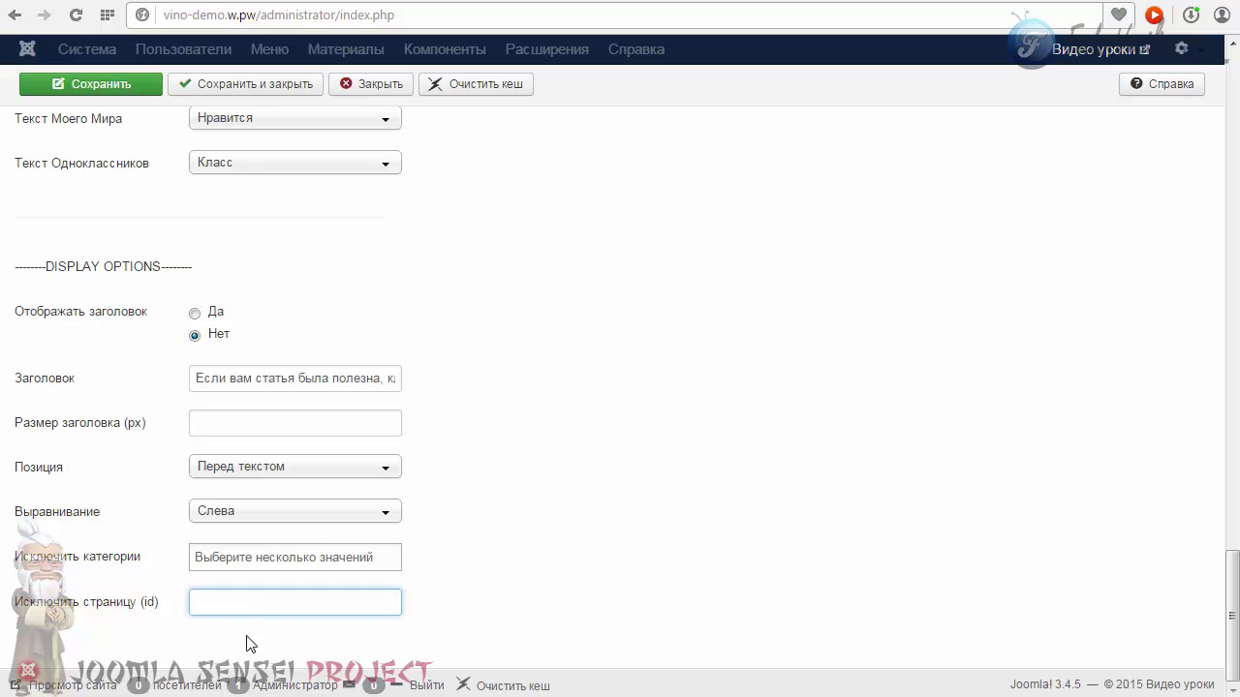
{"action": "mouse_move", "coordinate": [58, 613]}
{"action": "type", "text": "1"}
{"action": "left_click", "coordinate": [521, 597]}
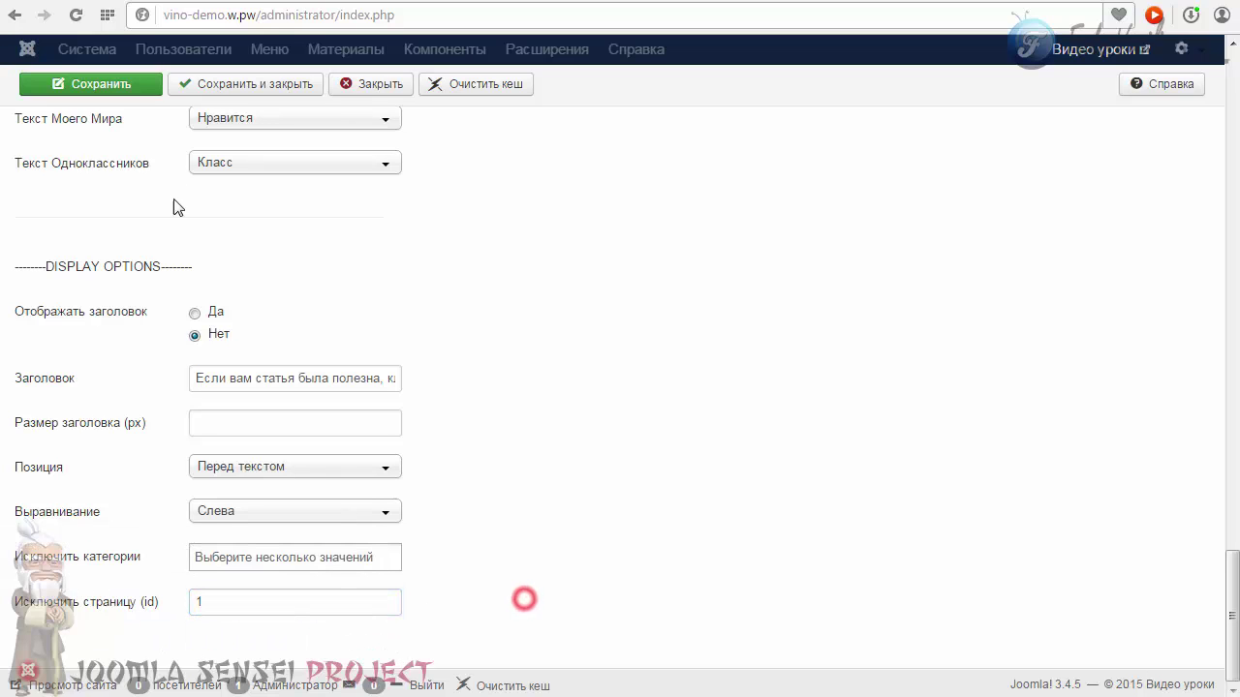
{"action": "left_click", "coordinate": [220, 85]}
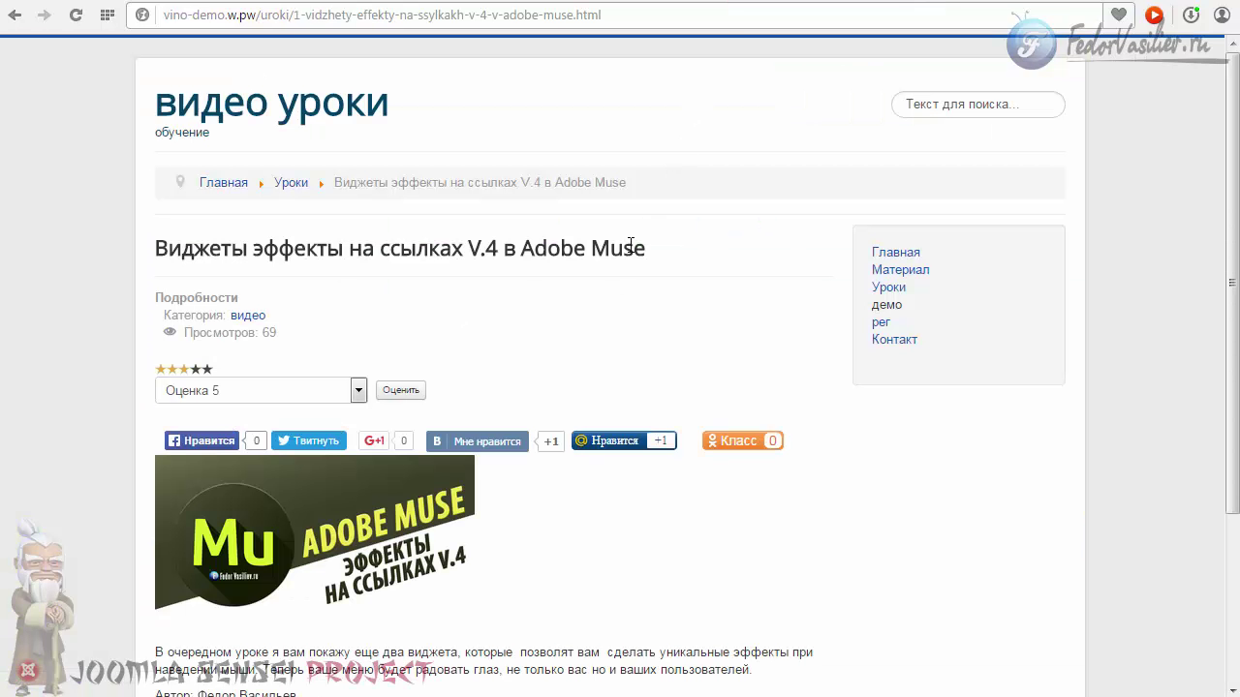
Reload the Виджеты эффекты на ссылках V.4 в Adobe Muse article and open Виджеты в Adobe Muse to compare their social buttons.
{"action": "left_click_drag", "start_coordinate": [428, 248], "coordinate": [640, 245]}
{"action": "left_click", "coordinate": [495, 245]}
{"action": "left_click", "coordinate": [77, 16]}
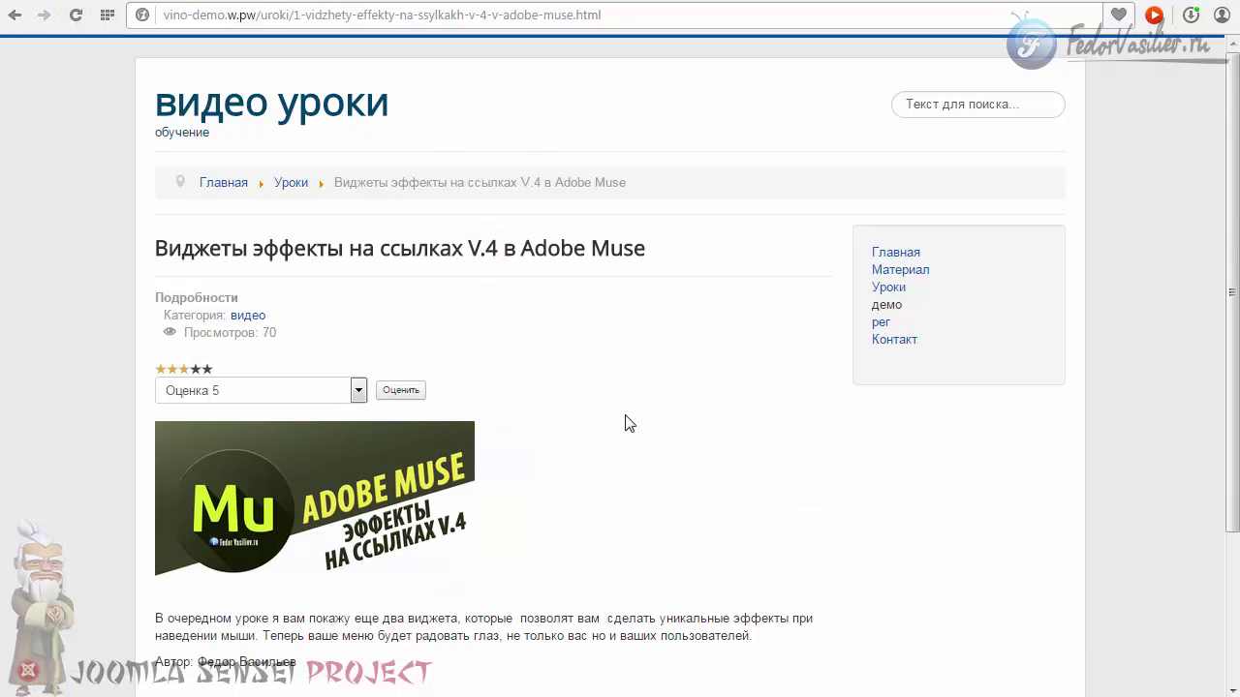
{"action": "left_click", "coordinate": [885, 287]}
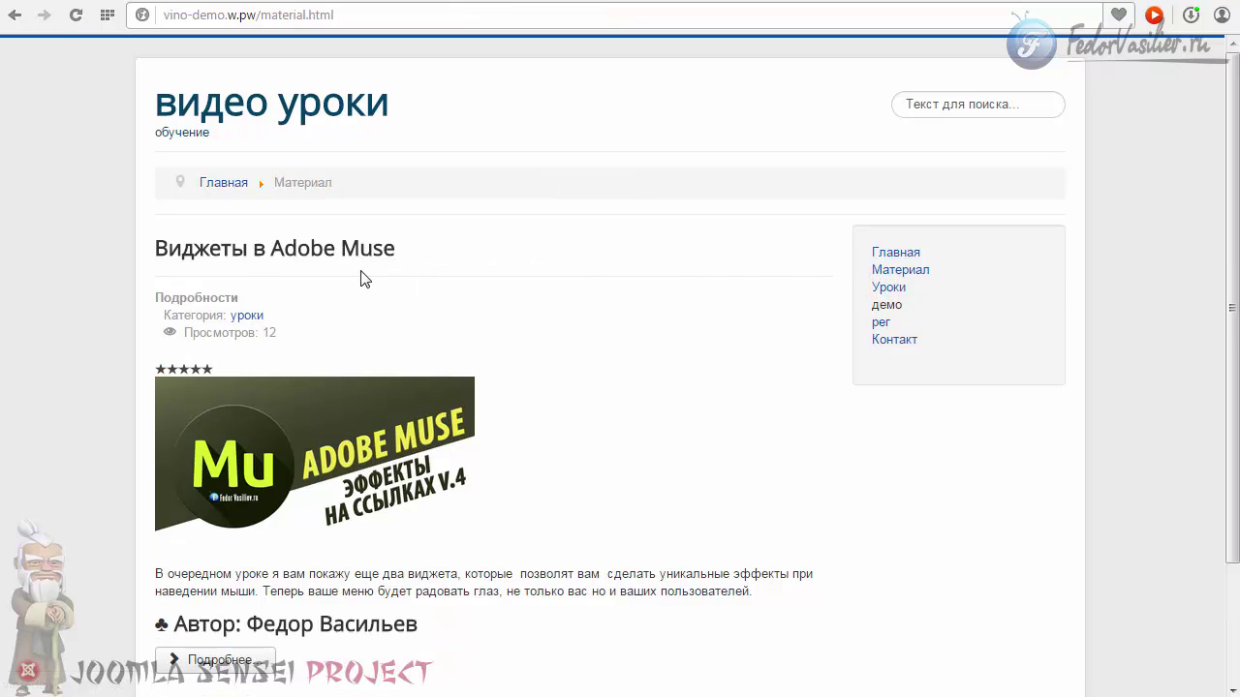
{"action": "left_click", "coordinate": [218, 660]}
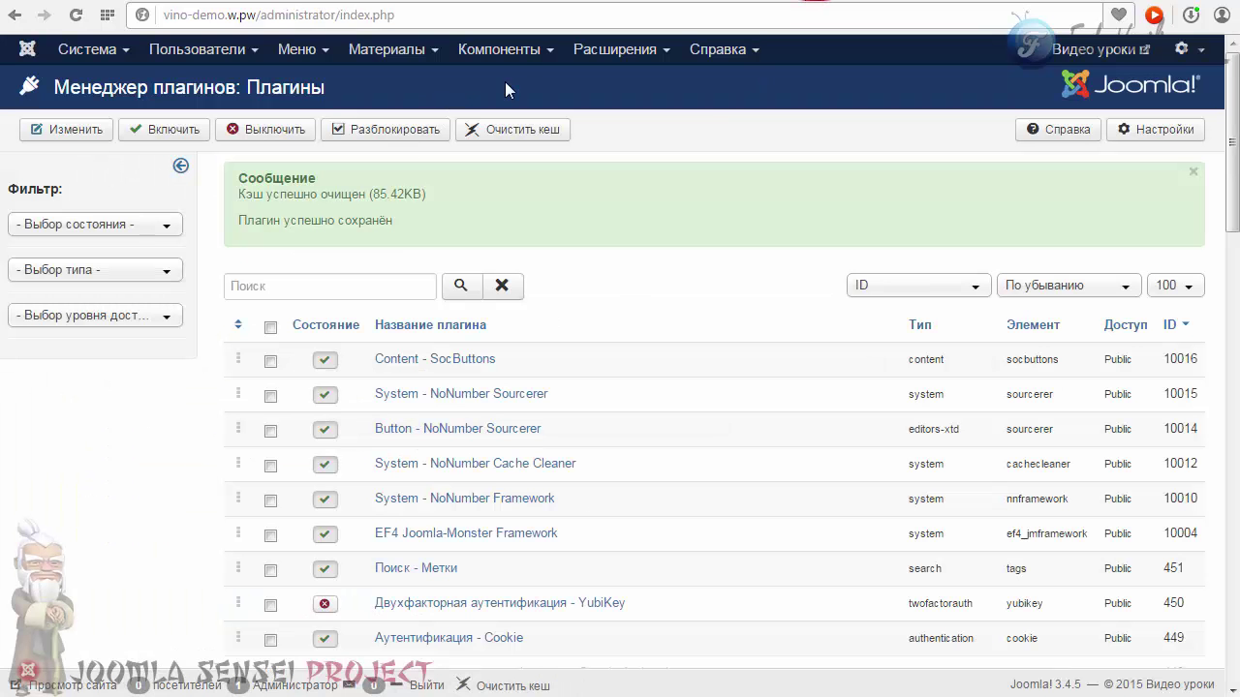
Open the article manager in the administrator area and examine the ID of each article.
{"action": "left_click", "coordinate": [397, 49]}
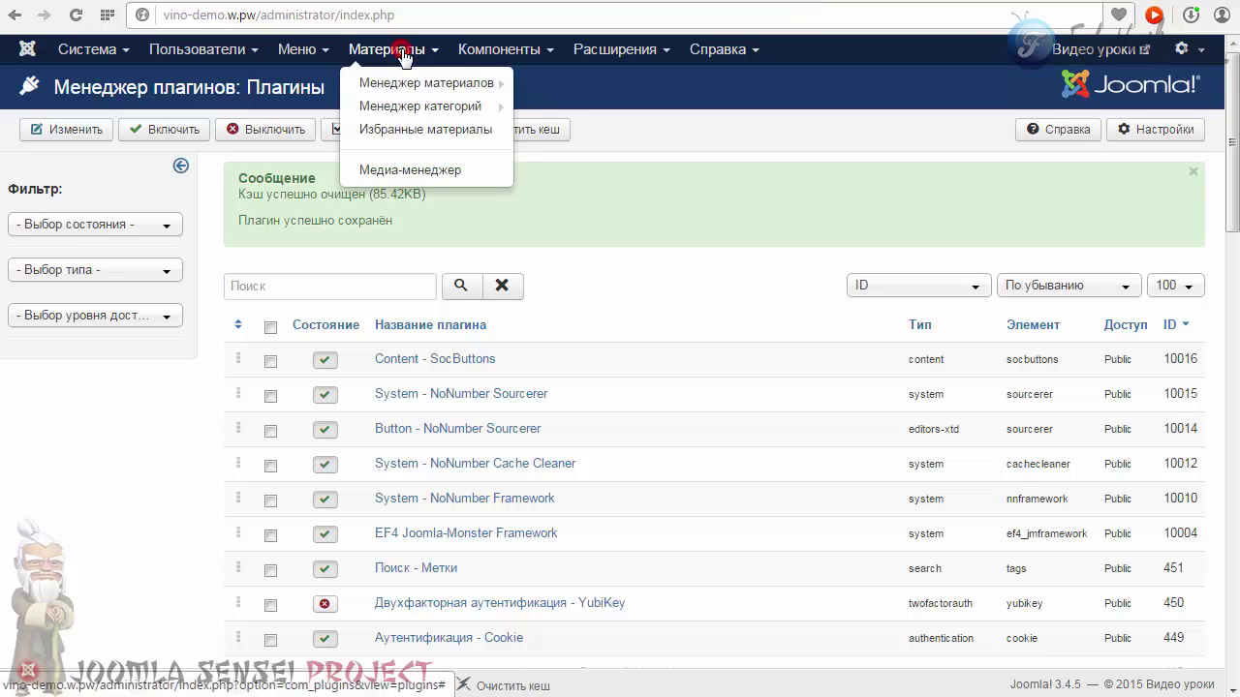
{"action": "left_click", "coordinate": [408, 84]}
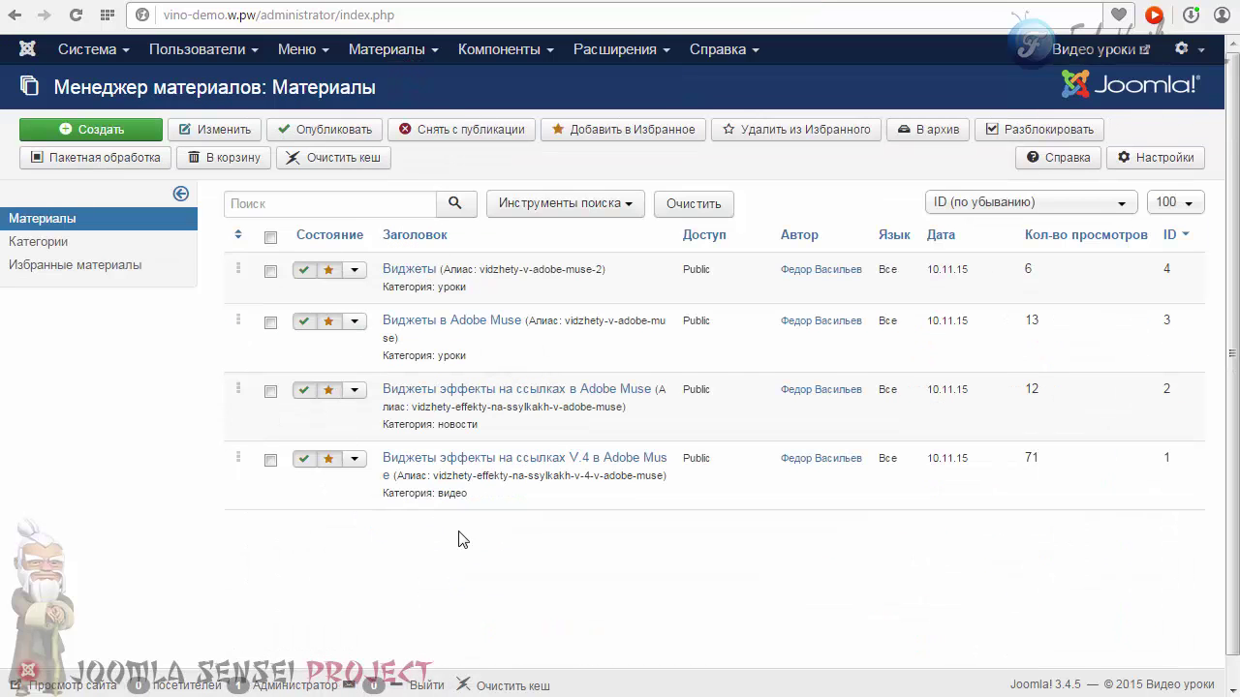
{"action": "left_click", "coordinate": [1160, 469]}
{"action": "left_click_drag", "start_coordinate": [1159, 458], "coordinate": [1173, 458]}
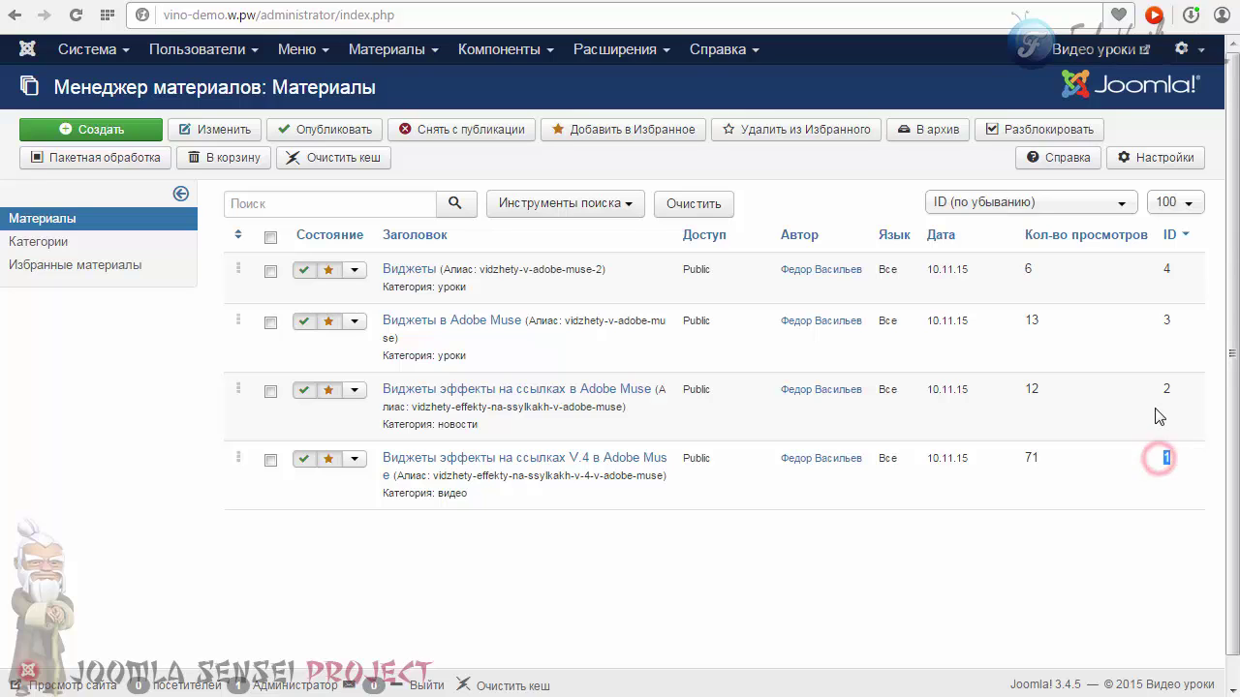
{"action": "left_click_drag", "start_coordinate": [1159, 391], "coordinate": [1175, 392]}
{"action": "double_click", "coordinate": [1166, 320]}
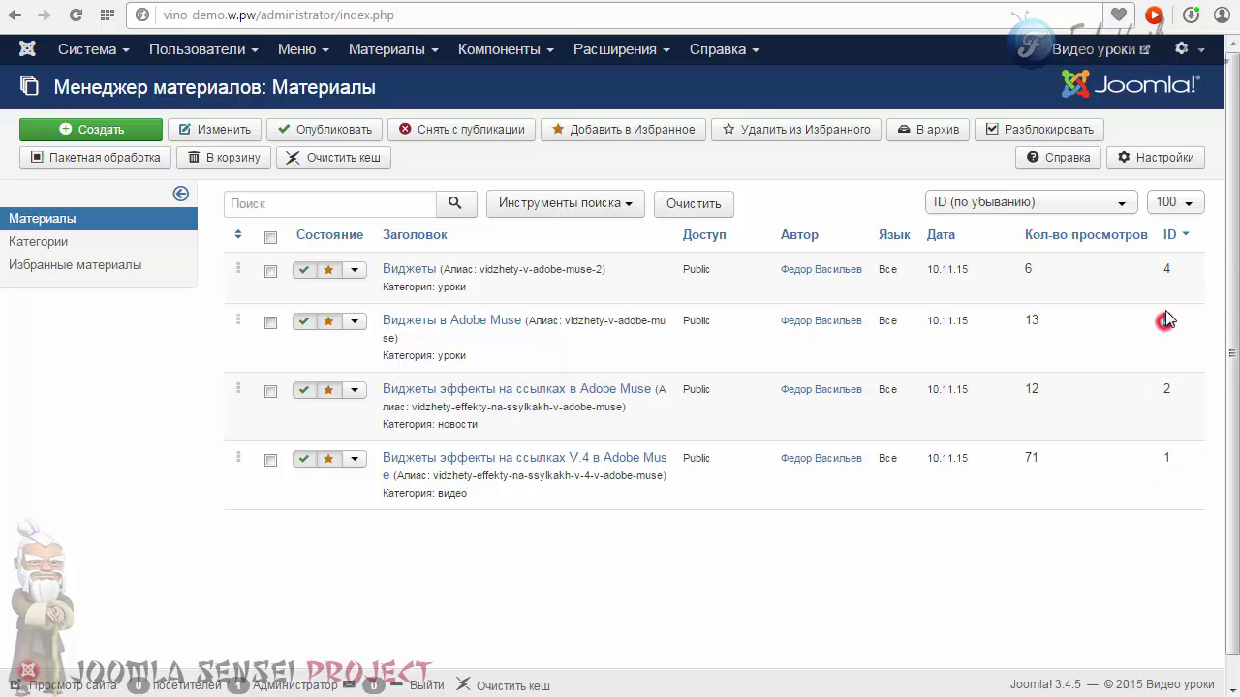
{"action": "double_click", "coordinate": [1166, 268]}
{"action": "left_click", "coordinate": [1159, 327]}
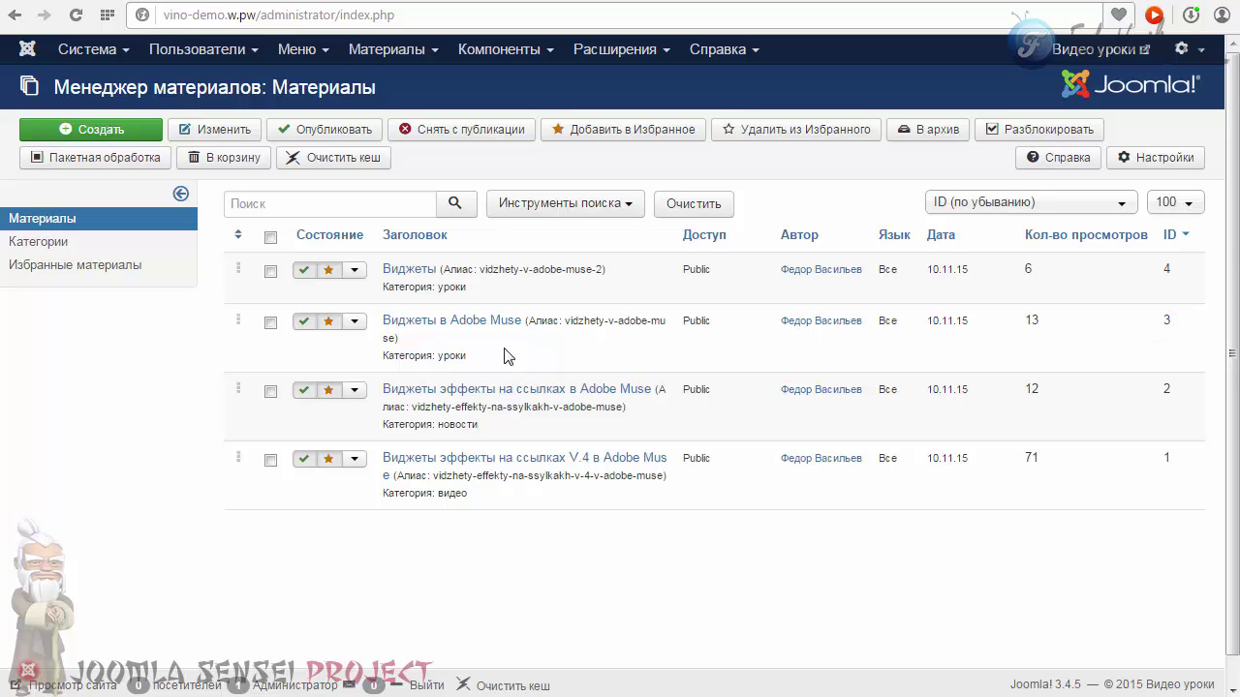